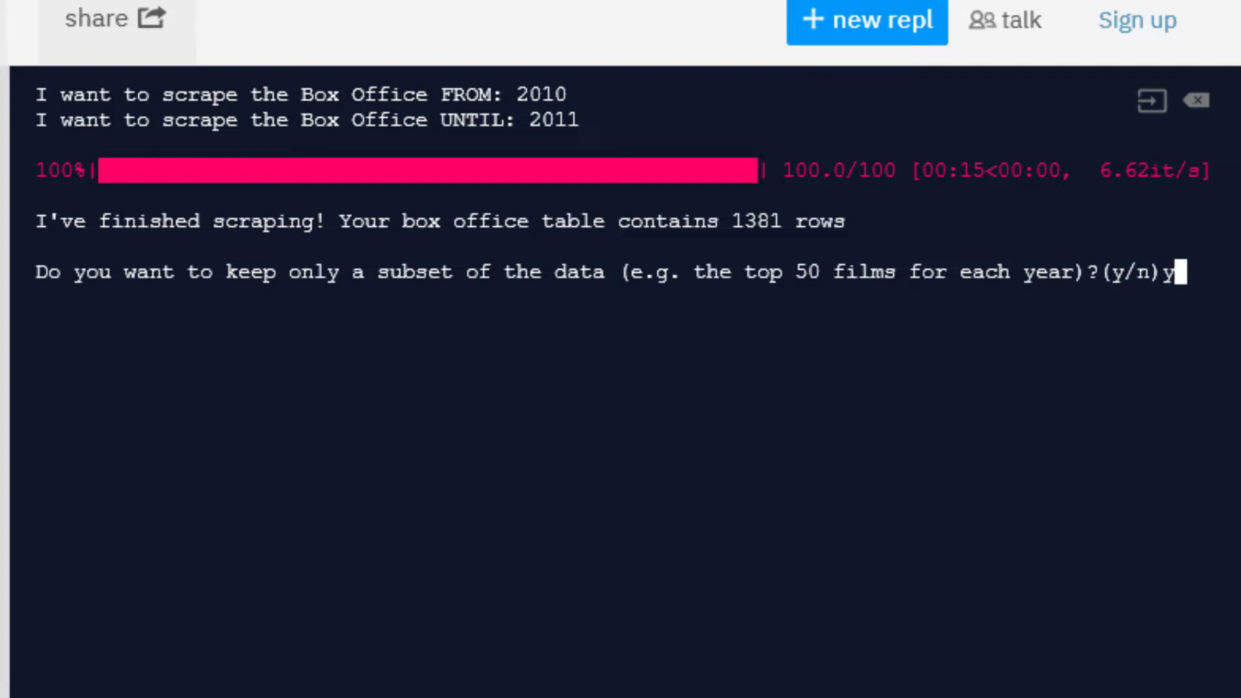
Confirm keeping only a subset of the scraped data and limit it to the top 100 films of the Box Office
{"action": "key", "text": "Return"}
{"action": "type", "text": "100"}
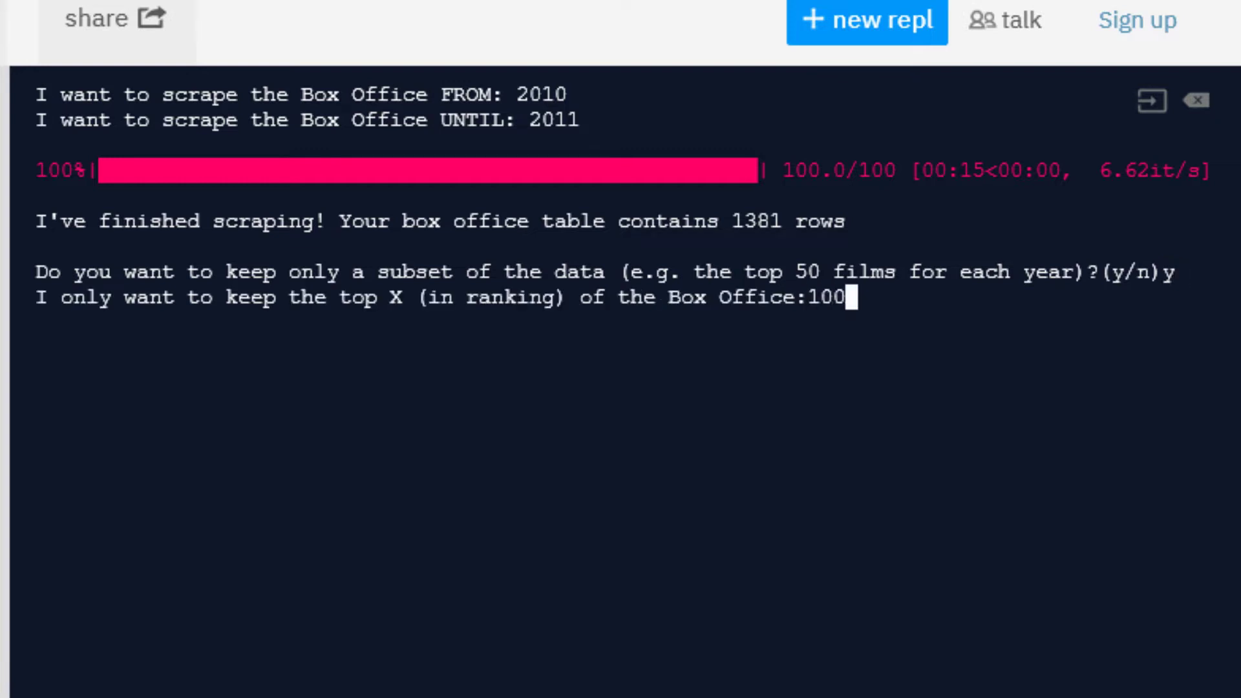
{"action": "key", "text": "Return"}
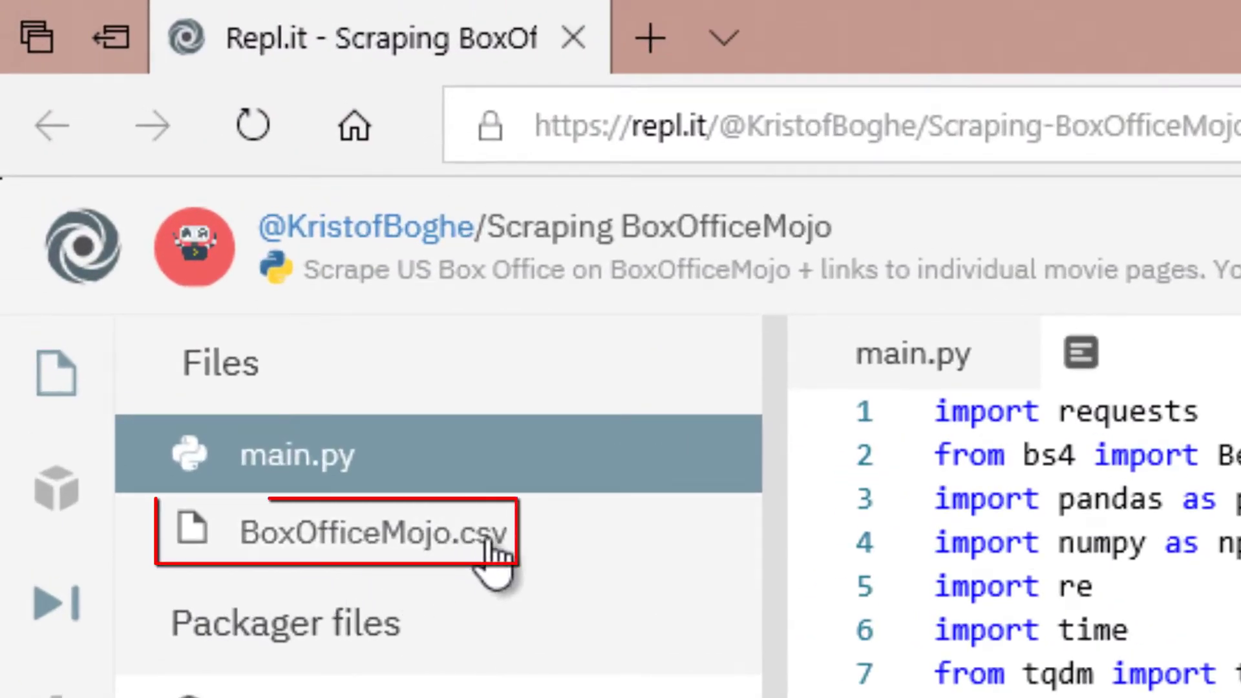
Copy the entire contents of BoxOfficeMojo.csv and paste them into a new Notepad document
{"action": "left_click", "coordinate": [492, 549]}
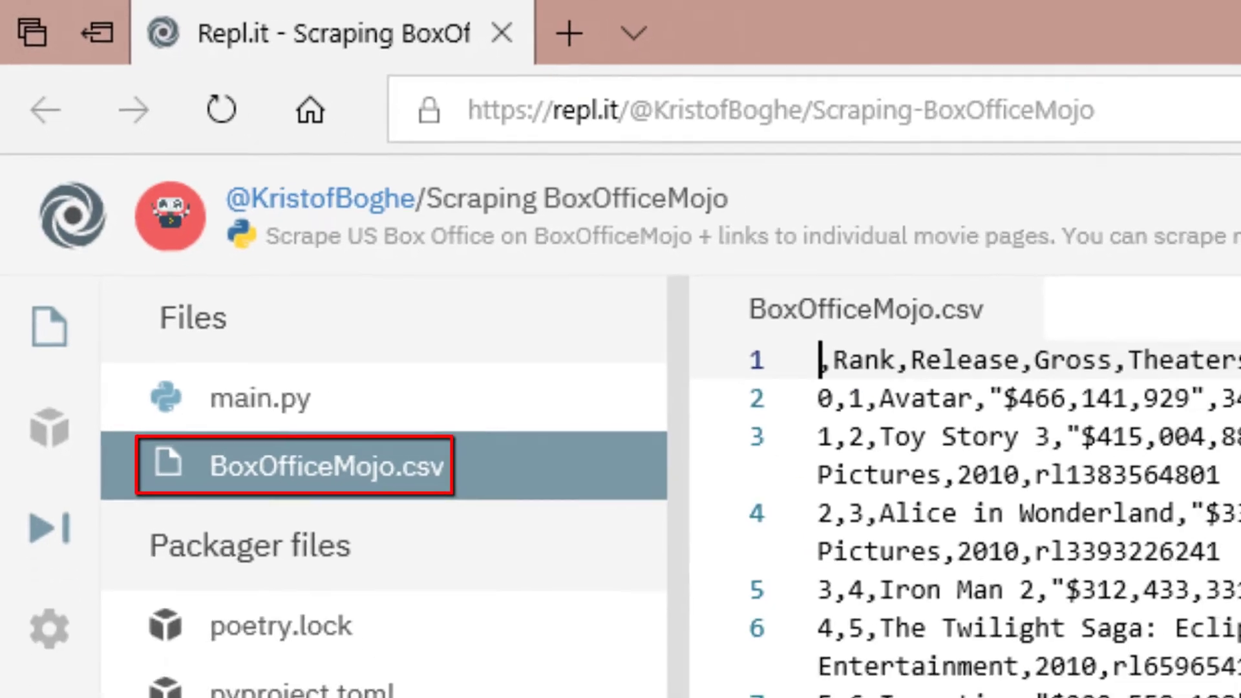
{"action": "key", "text": "ctrl+a"}
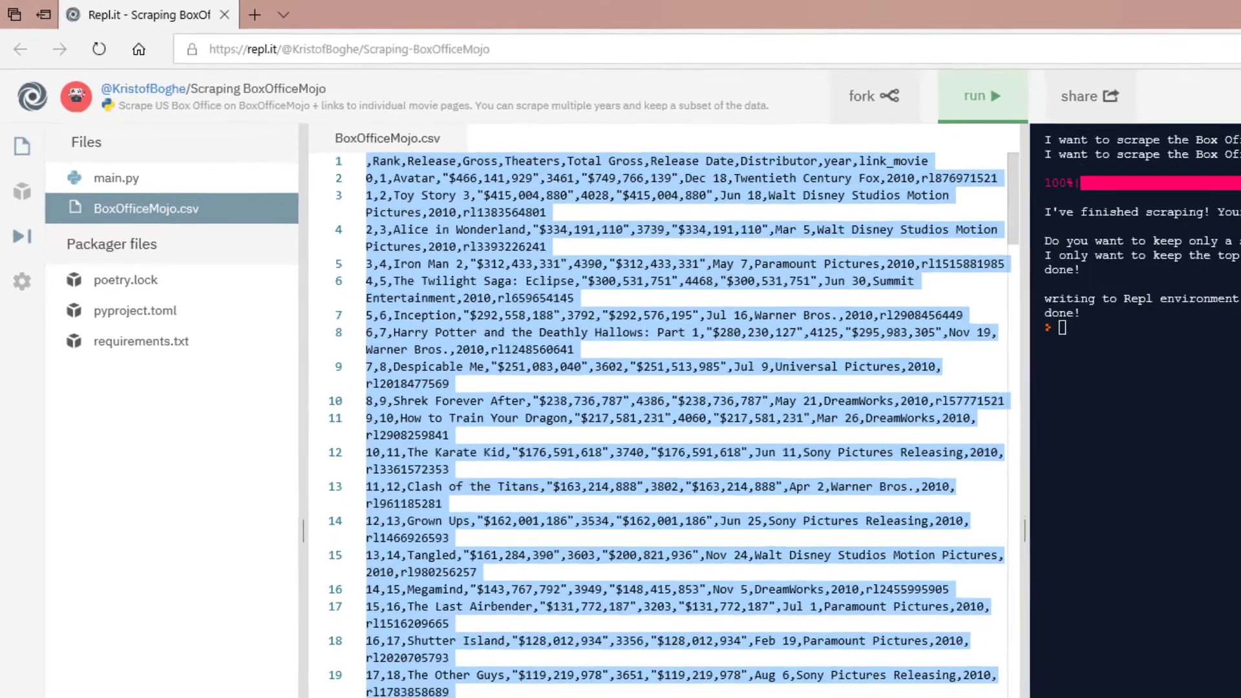
{"action": "key", "text": "super"}
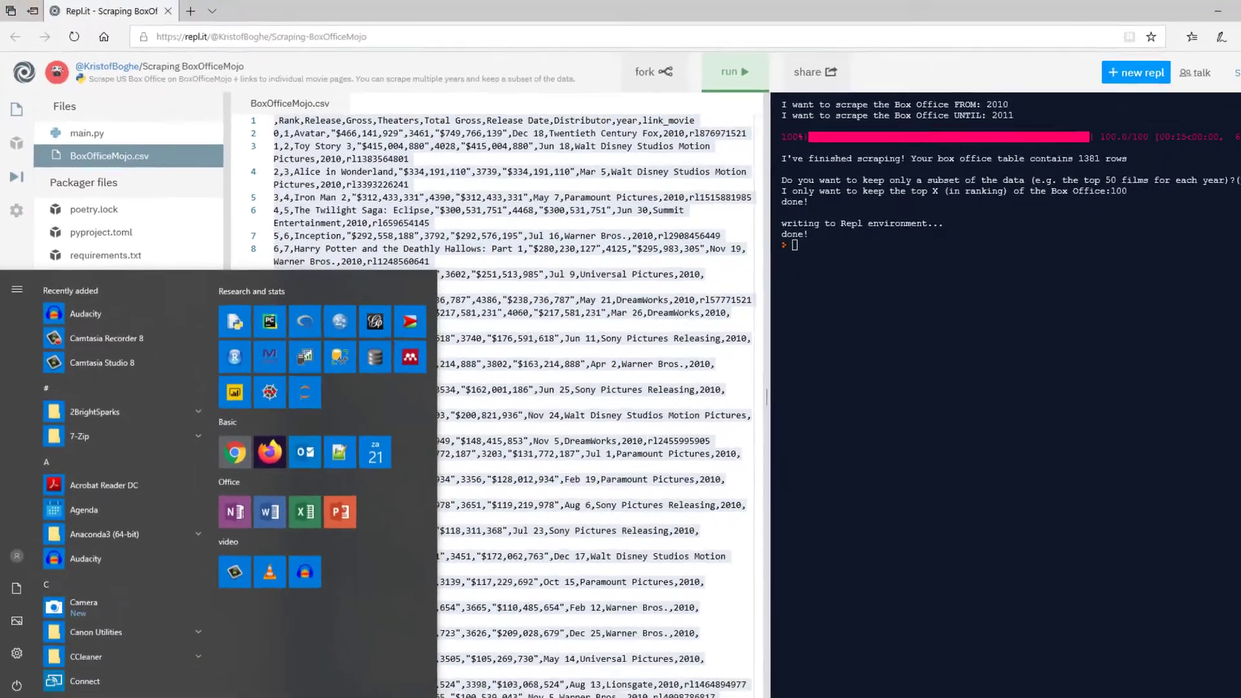
{"action": "key", "text": "Escape"}
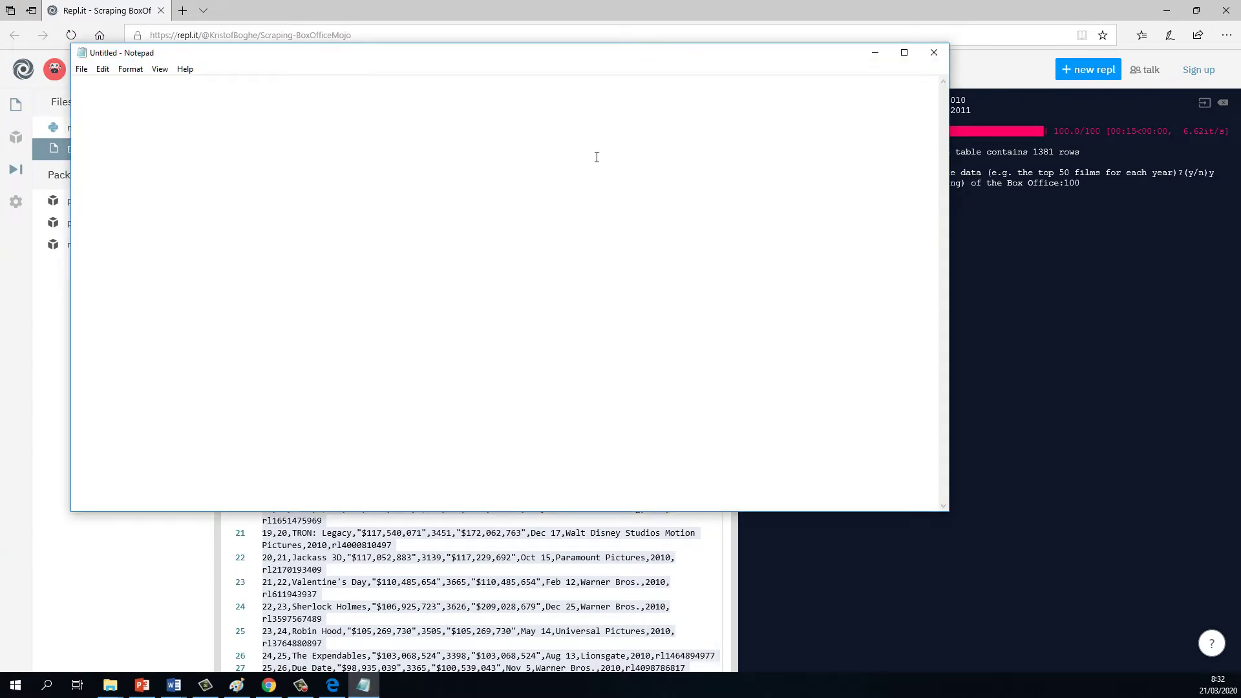
{"action": "key", "text": "ctrl+v"}
{"action": "scroll", "coordinate": [97, 203], "scroll_direction": "up", "scroll_amount": 1}
Save the pasted text on the Desktop as exampleboxofficemojo2.csv
{"action": "left_click", "coordinate": [82, 69]}
{"action": "left_click", "coordinate": [101, 128]}
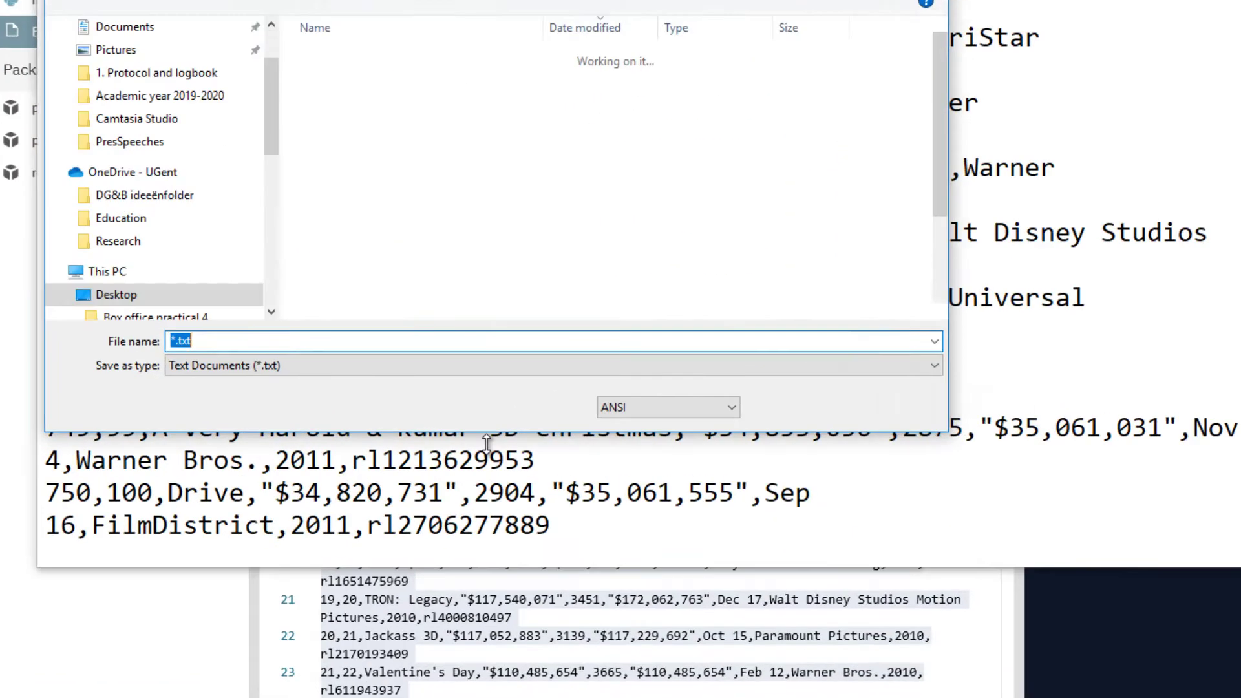
{"action": "type", "text": "exa"}
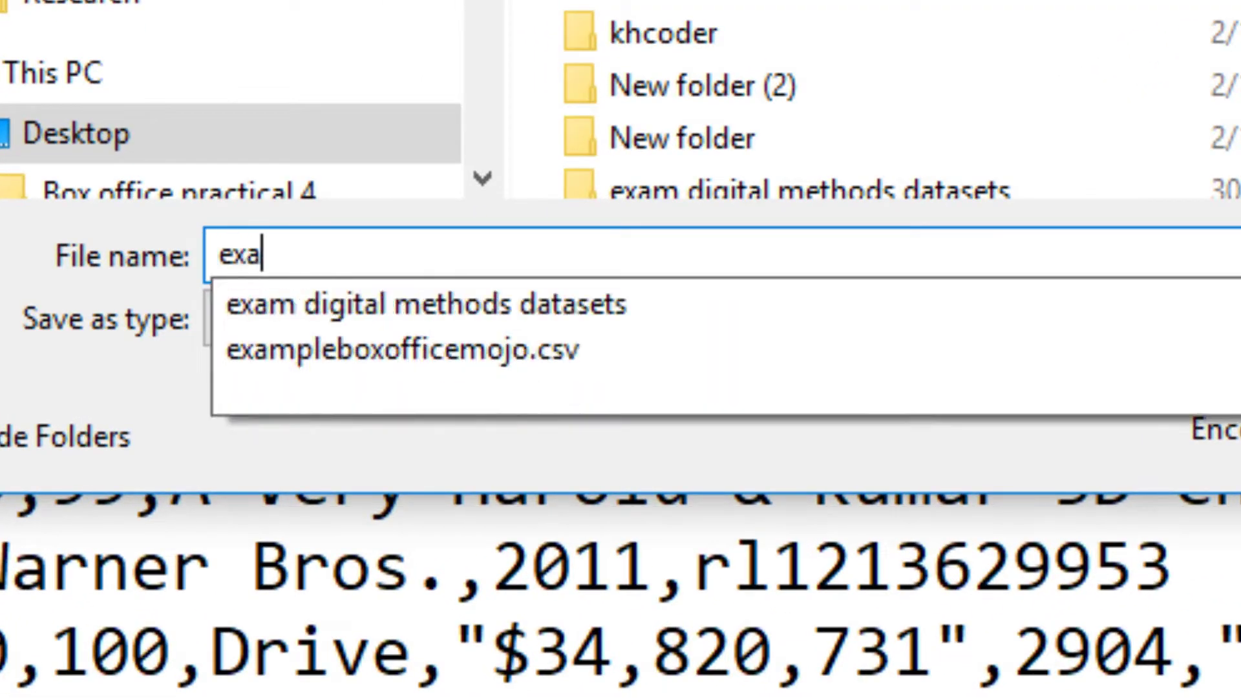
{"action": "type", "text": "mpleboxofficemojo"}
{"action": "key", "text": "Escape"}
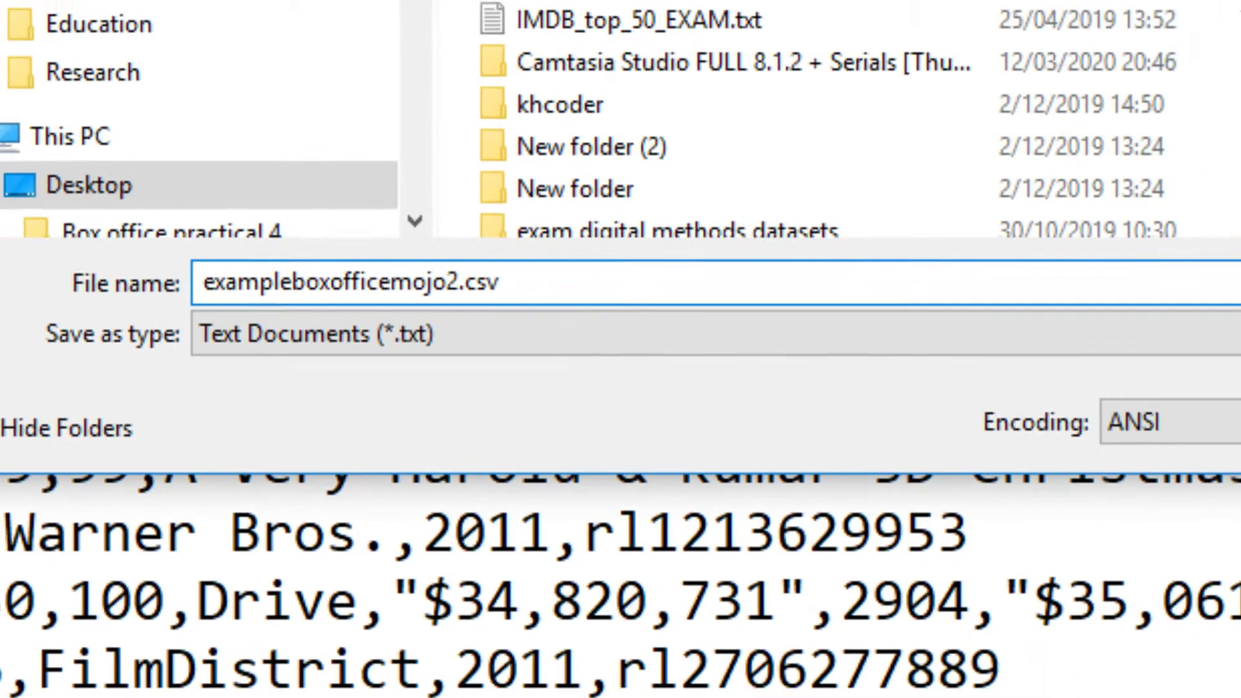
{"action": "key", "text": "Return"}
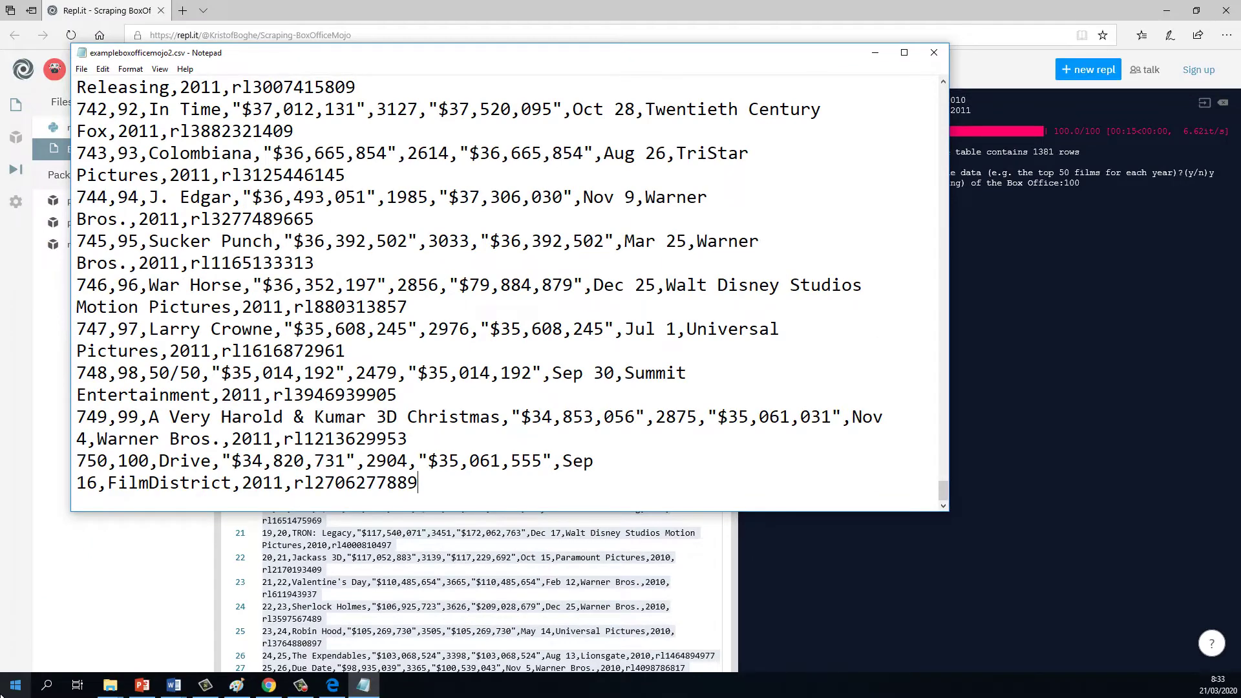
Switch to Excel and create a blank workbook
{"action": "key", "text": "super"}
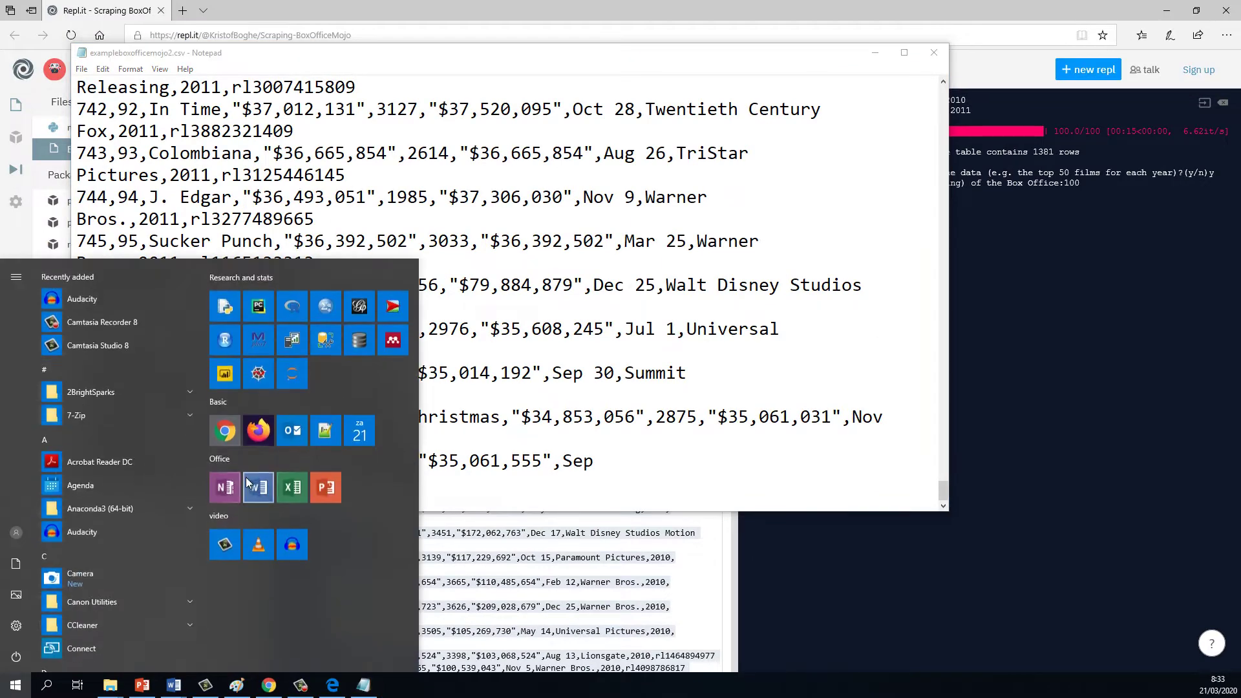
{"action": "left_click", "coordinate": [284, 494]}
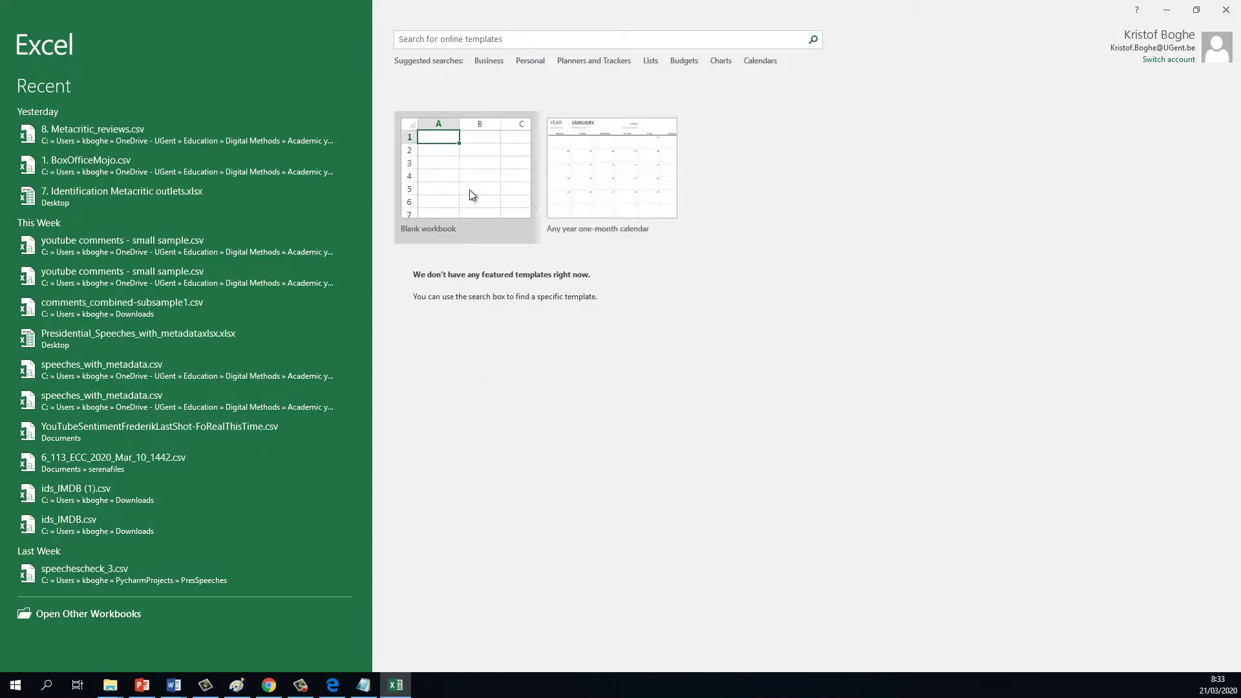
{"action": "left_click", "coordinate": [469, 189]}
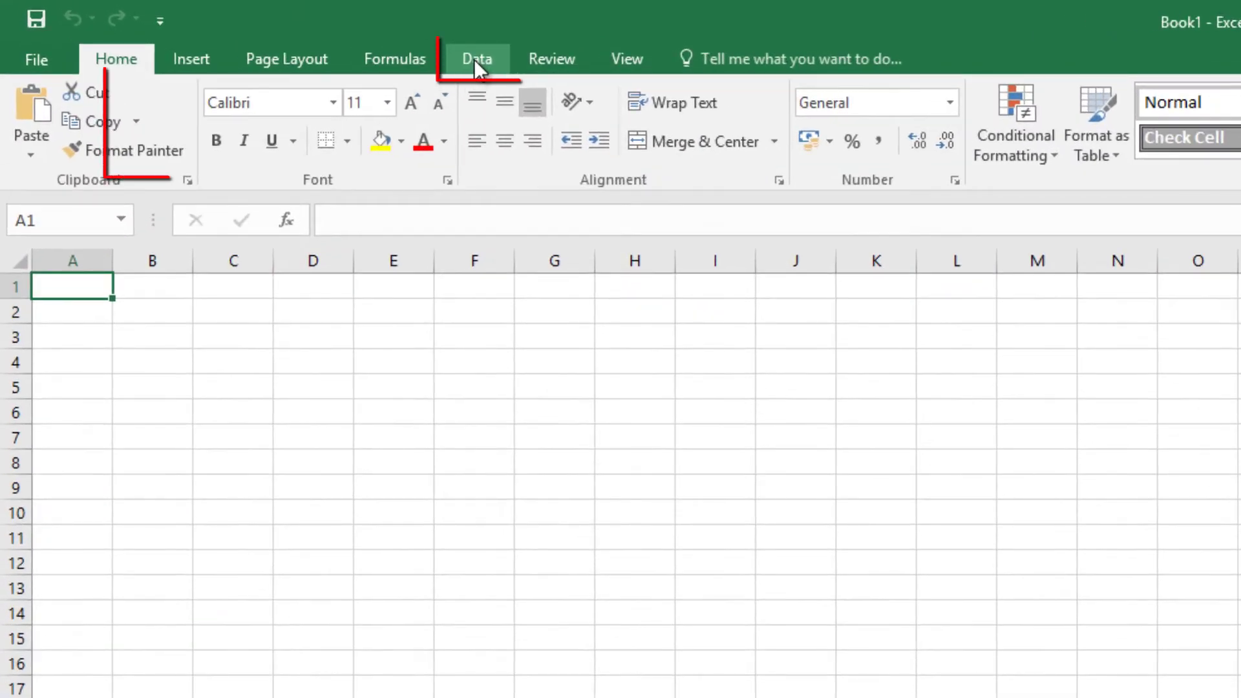
Start a text import of exampleboxofficemojo2.csv from the Desktop into the worksheet
{"action": "left_click", "coordinate": [243, 30]}
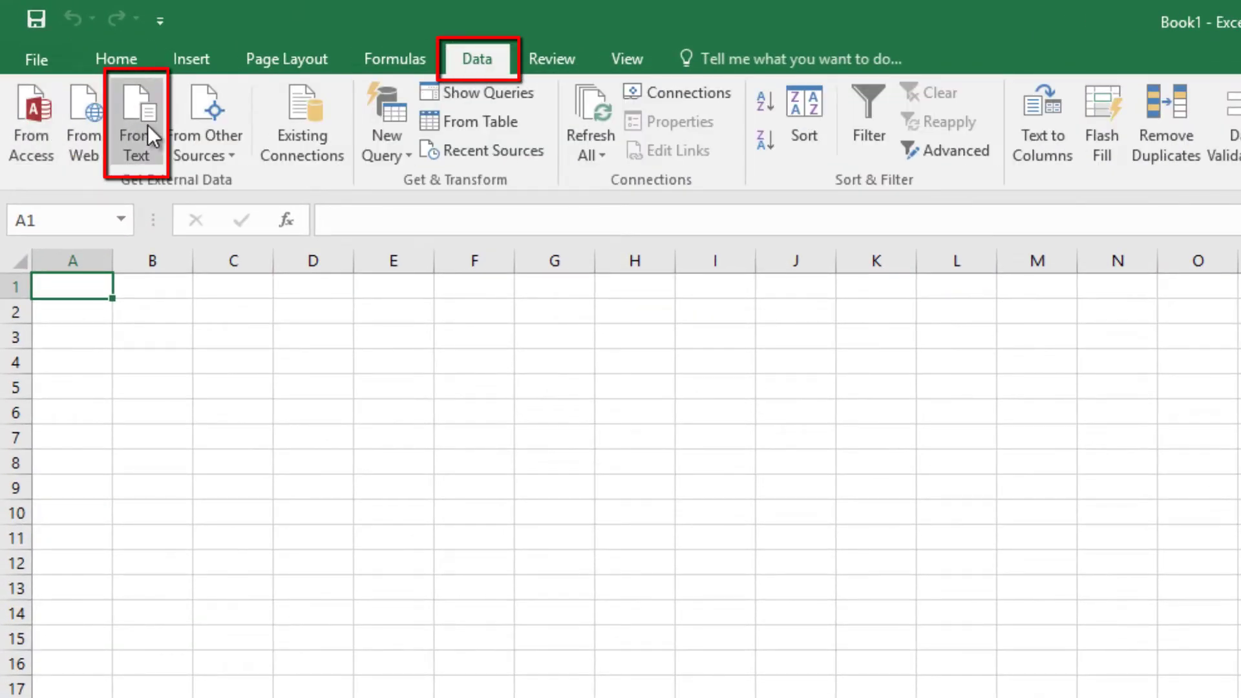
{"action": "left_click", "coordinate": [156, 158]}
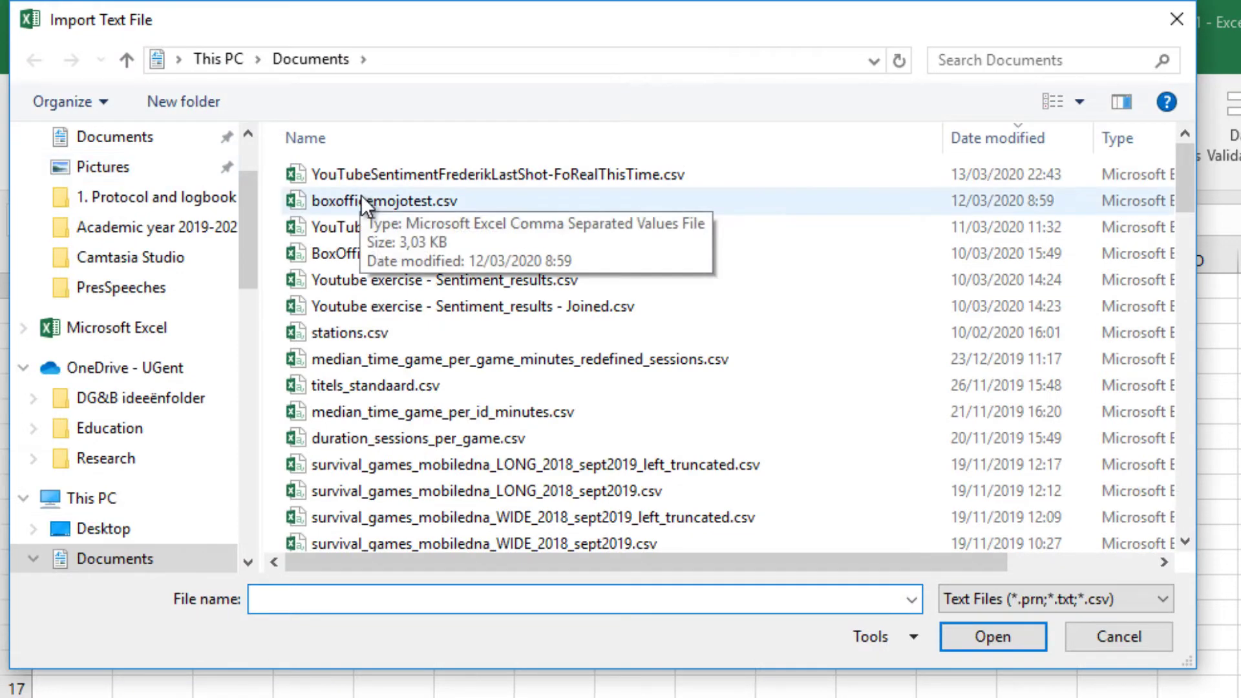
{"action": "left_click", "coordinate": [107, 529]}
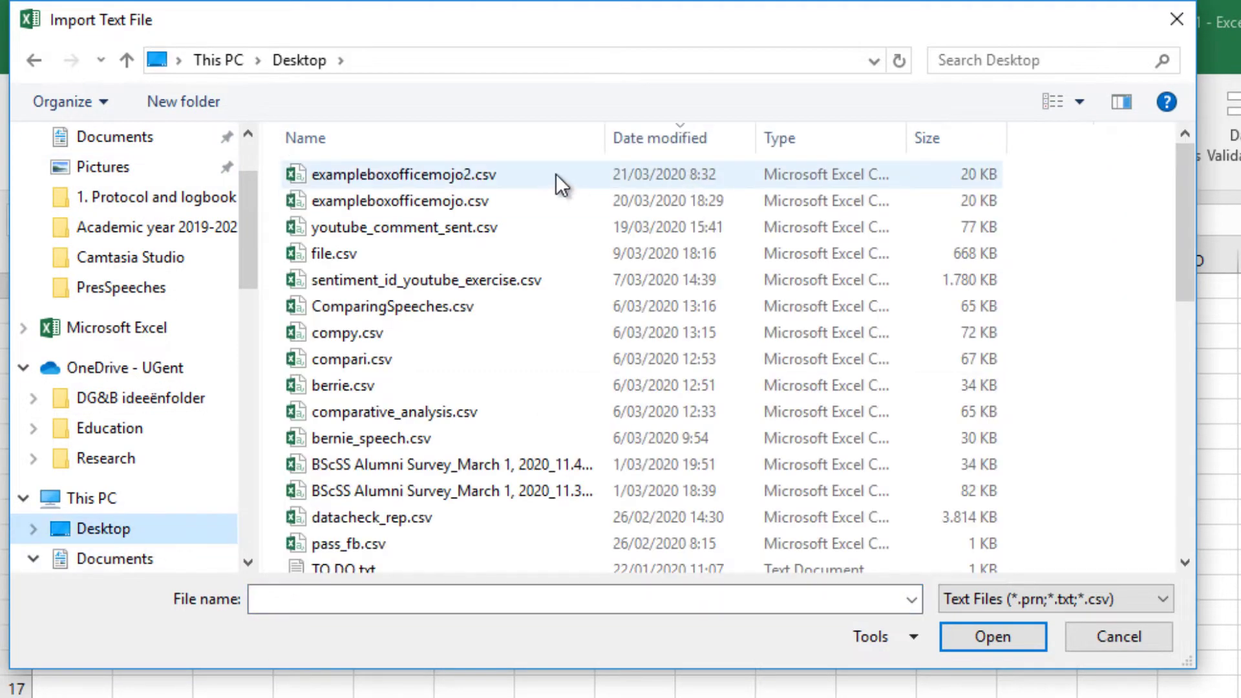
{"action": "left_click", "coordinate": [555, 173]}
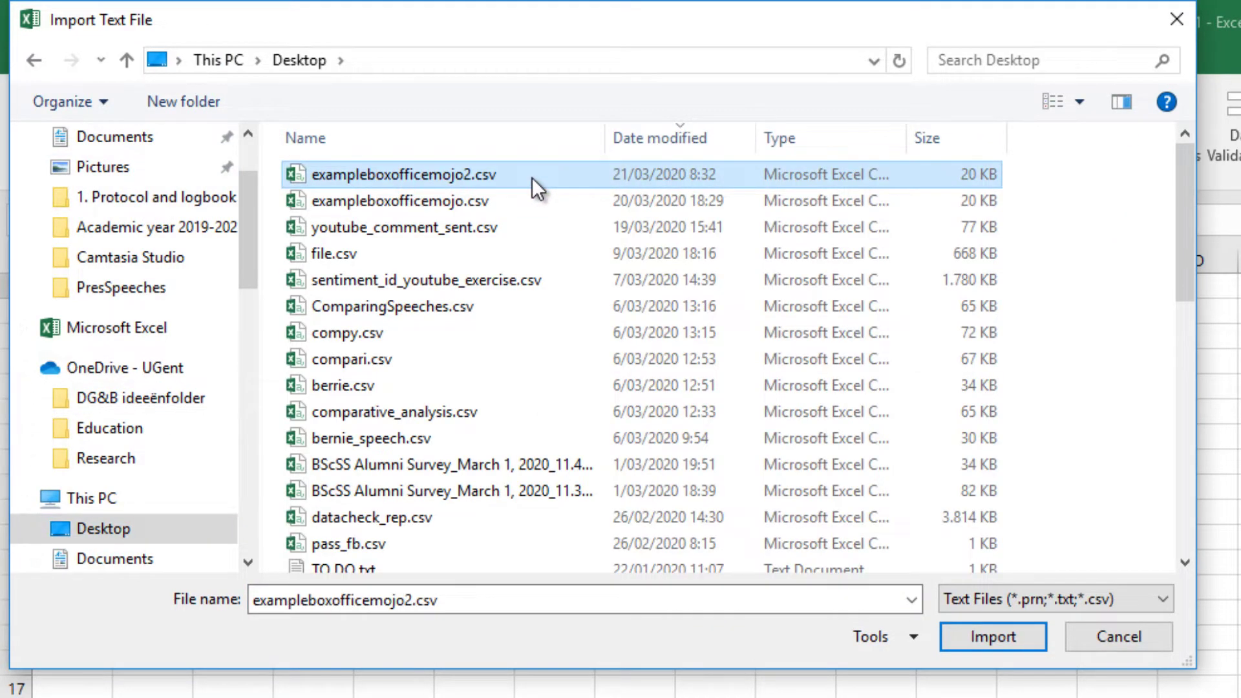
{"action": "double_click", "coordinate": [533, 177]}
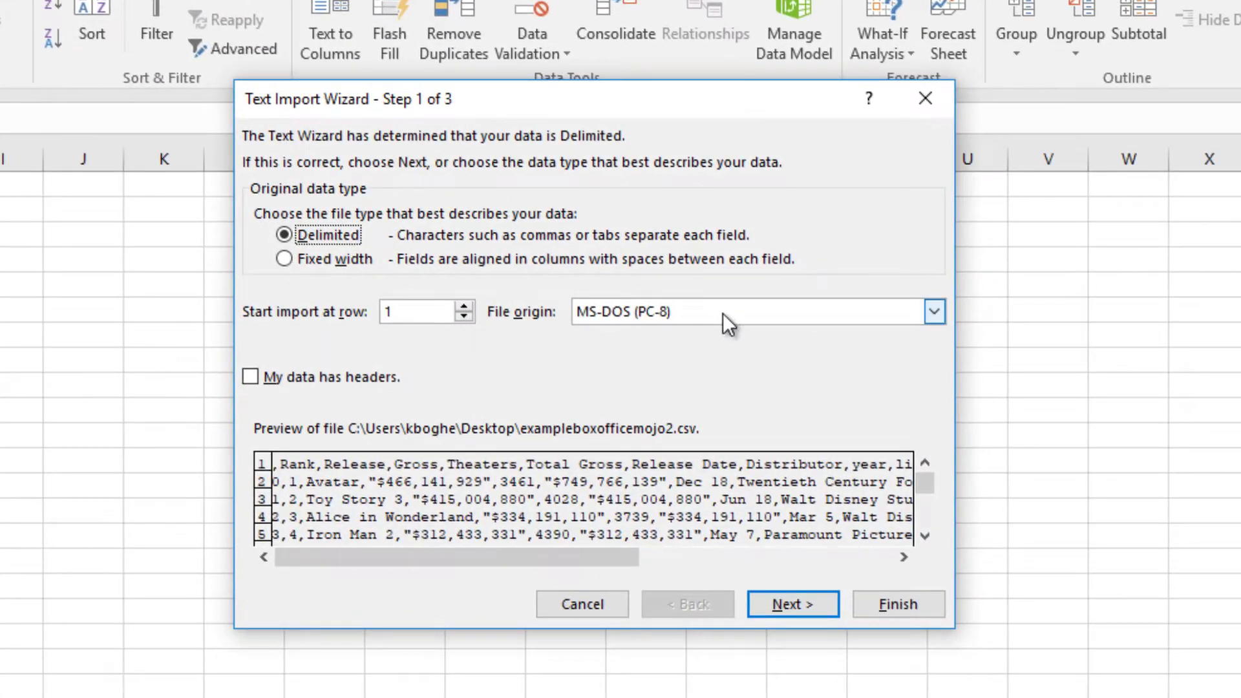
Set the import's file origin to 65001 : Unicode (UTF-8) with the data type Delimited, and proceed to the delimiter settings
{"action": "left_click", "coordinate": [818, 326]}
{"action": "left_click_drag", "start_coordinate": [931, 357], "coordinate": [934, 397]}
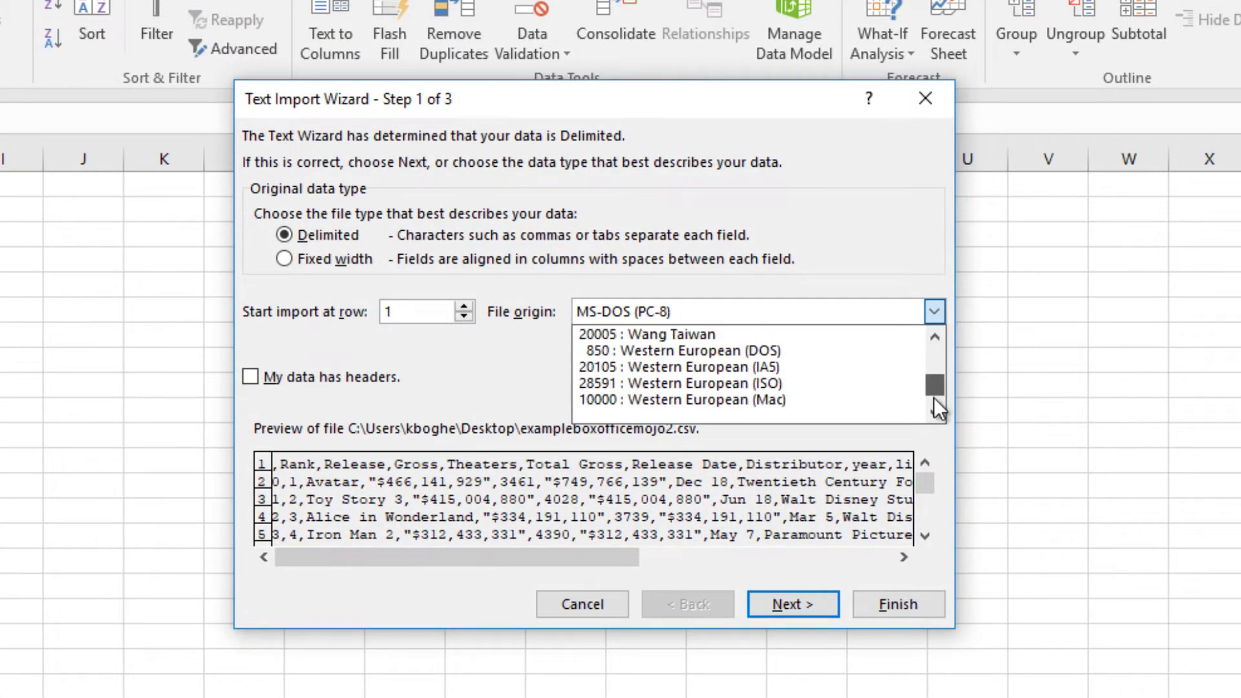
{"action": "left_click", "coordinate": [936, 337]}
{"action": "left_click", "coordinate": [936, 337]}
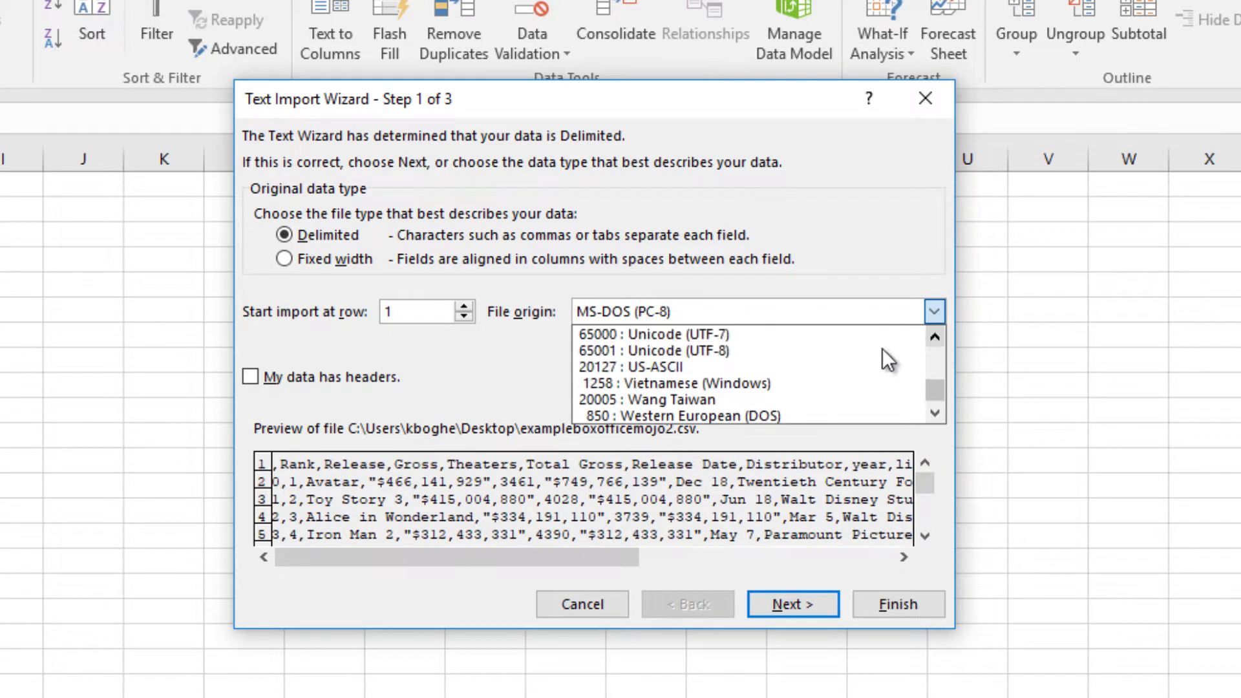
{"action": "left_click", "coordinate": [789, 351]}
{"action": "left_click", "coordinate": [327, 238]}
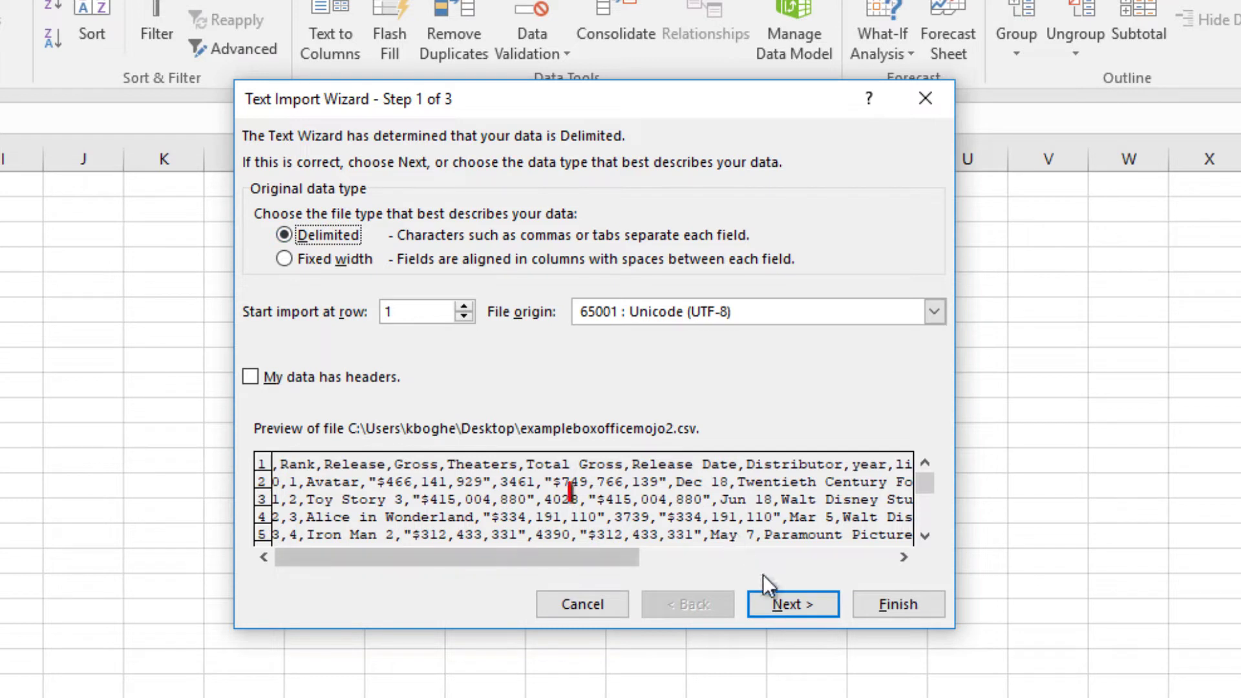
{"action": "left_click", "coordinate": [781, 604]}
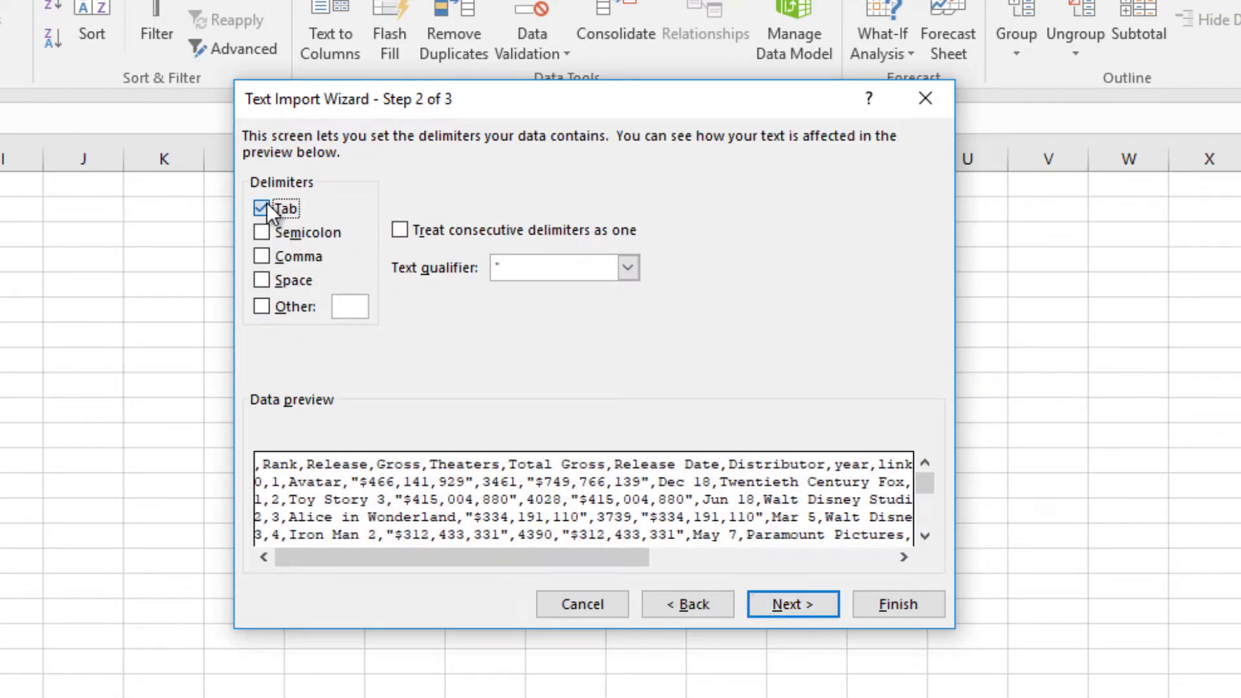
Use only the comma as delimiter and finish the import into the existing worksheet at cell A1
{"action": "left_click", "coordinate": [285, 258]}
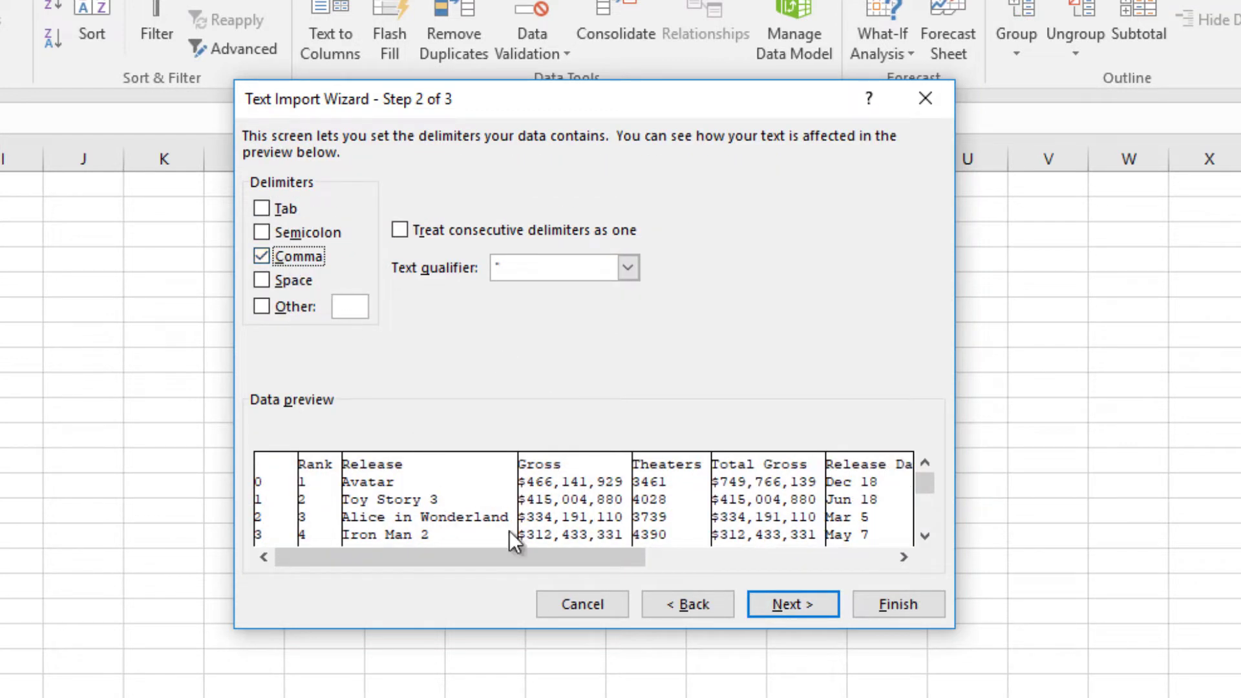
{"action": "left_click", "coordinate": [807, 606]}
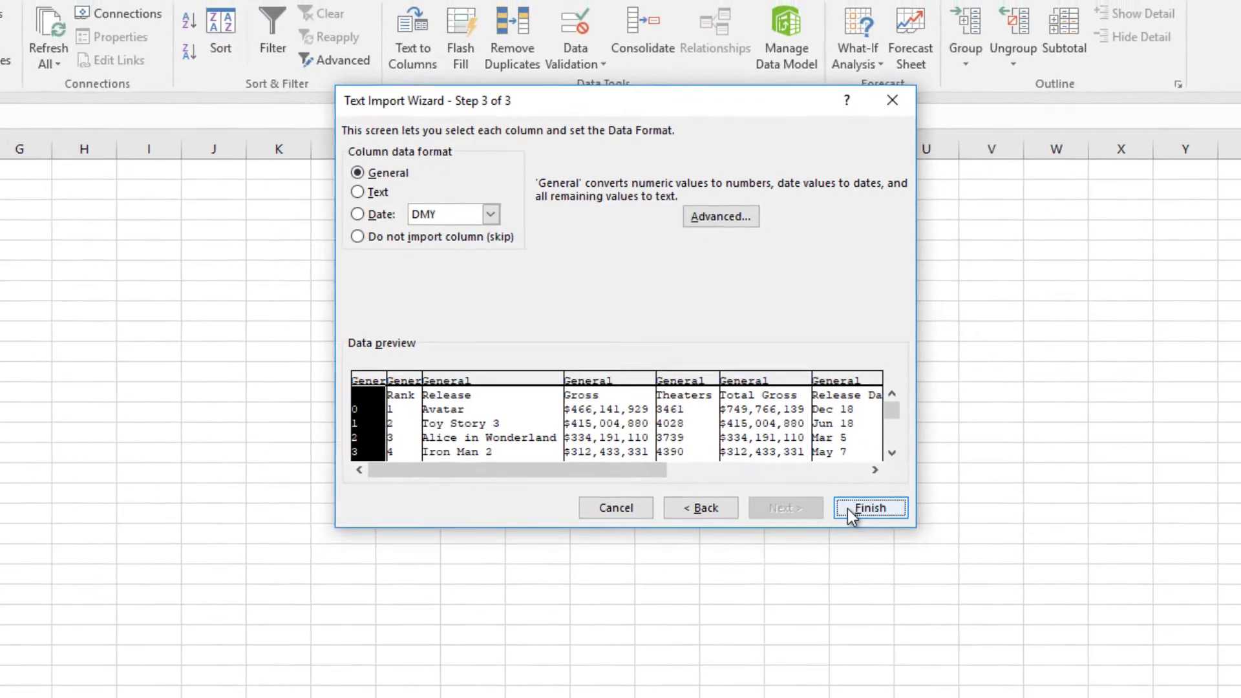
{"action": "left_click", "coordinate": [880, 608]}
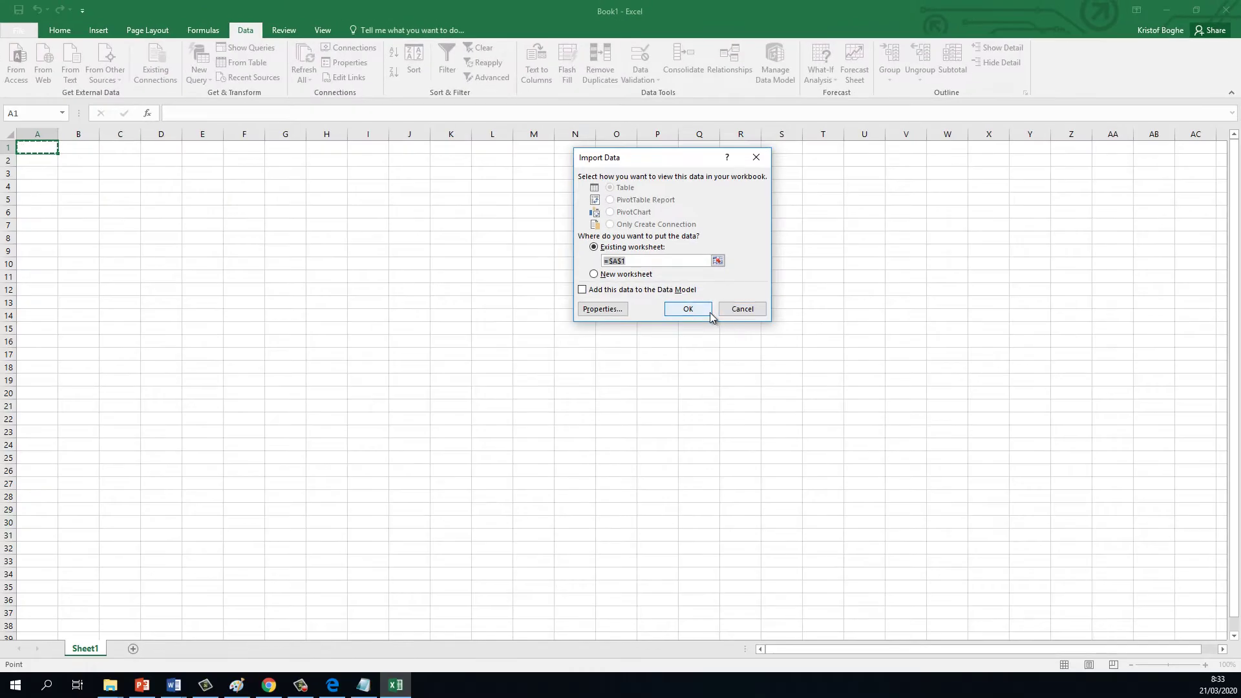
{"action": "left_click", "coordinate": [682, 328]}
Delete the unnamed index column A from the imported table
{"action": "left_click", "coordinate": [29, 134]}
{"action": "right_click", "coordinate": [29, 134]}
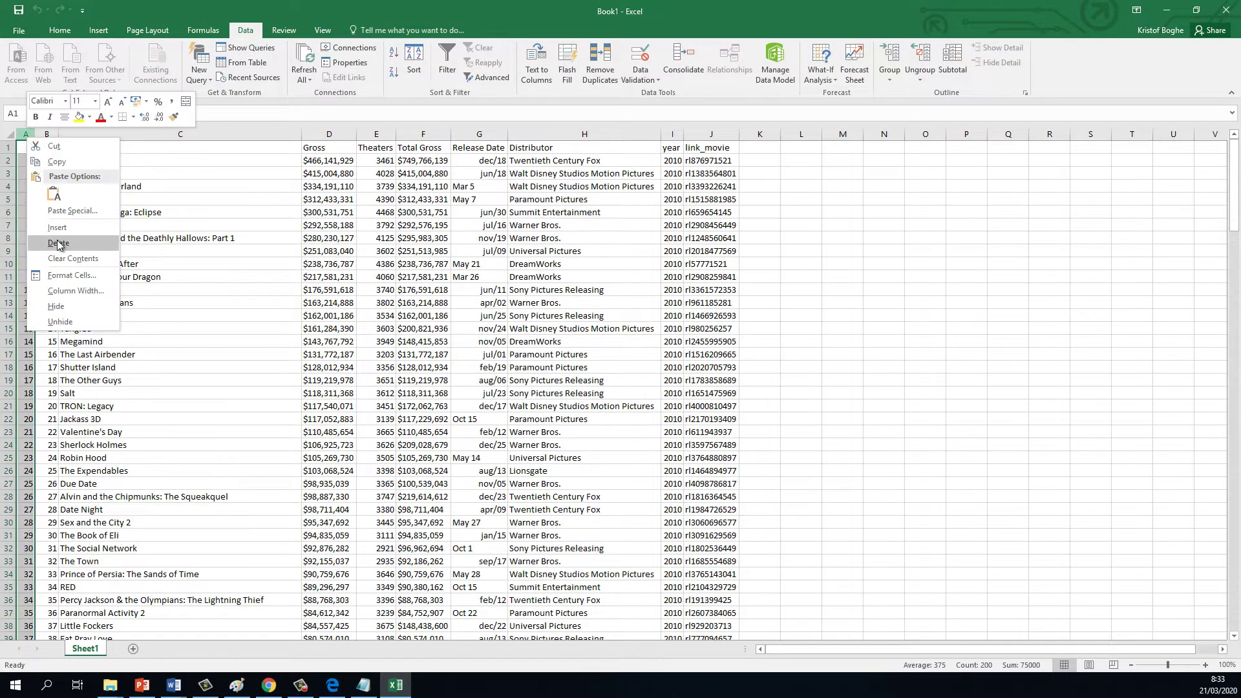
{"action": "left_click", "coordinate": [51, 245]}
{"action": "left_click", "coordinate": [406, 251]}
Examine the imported table's columns one by one, starting with Rank and Release
{"action": "left_click", "coordinate": [30, 134]}
{"action": "left_click", "coordinate": [161, 134]}
{"action": "left_click", "coordinate": [310, 134]}
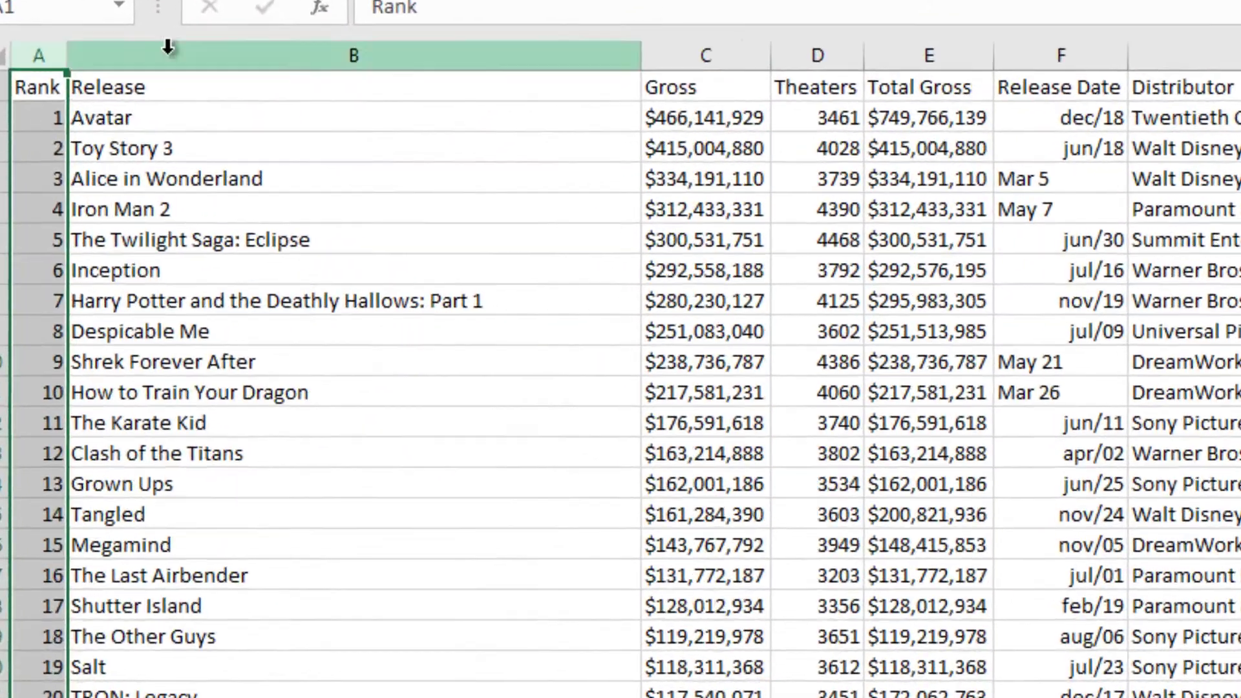
{"action": "left_click_drag", "start_coordinate": [526, 46], "coordinate": [1080, 33]}
{"action": "left_click", "coordinate": [491, 143]}
Highlight the whole link_movie column with a yellow fill
{"action": "left_click", "coordinate": [1086, 37]}
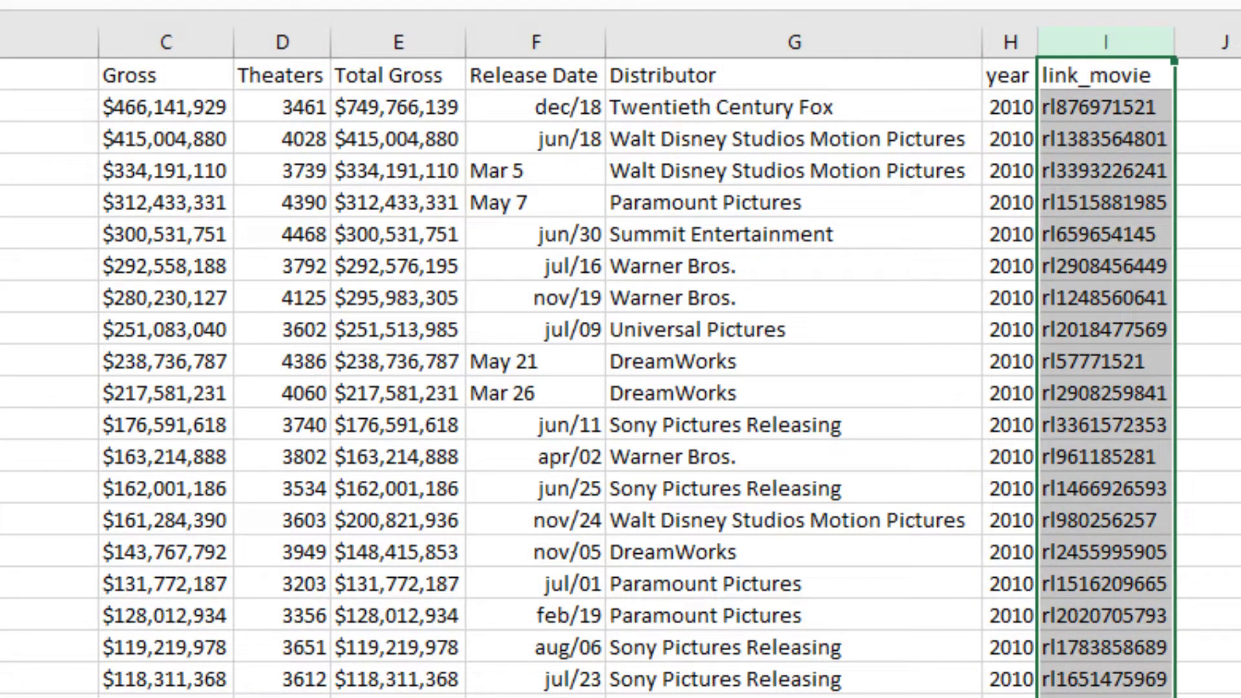
{"action": "key", "text": "F4"}
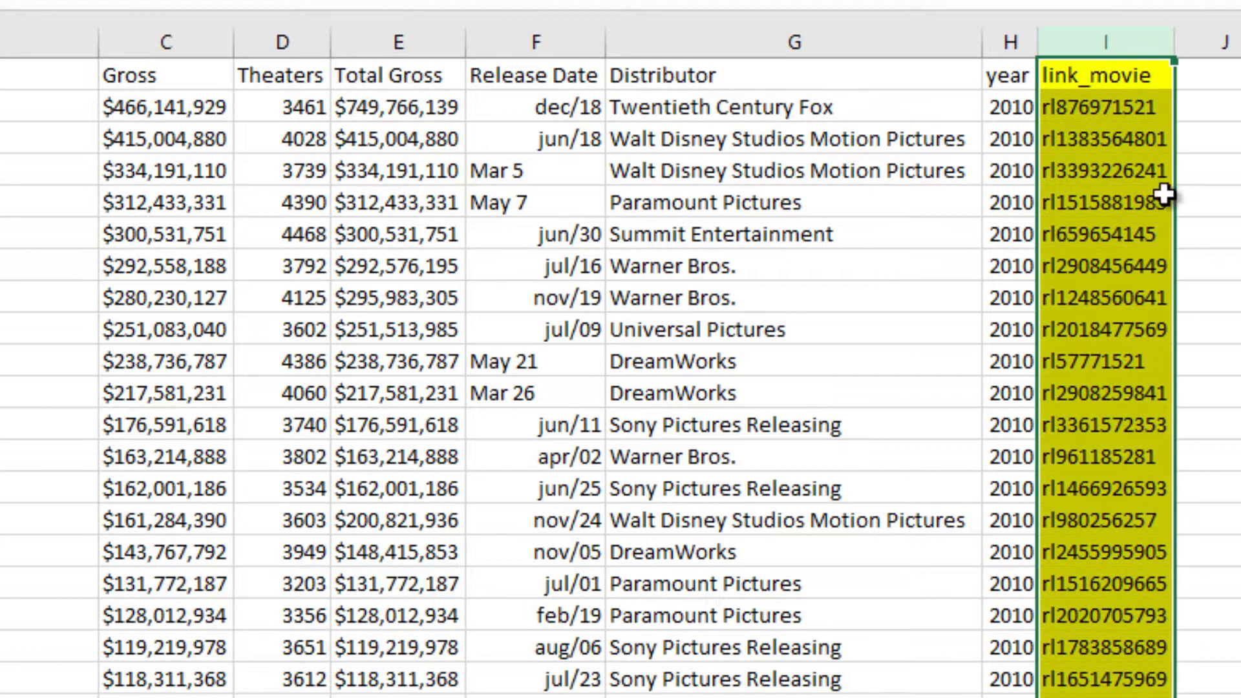
{"action": "left_click", "coordinate": [1152, 148]}
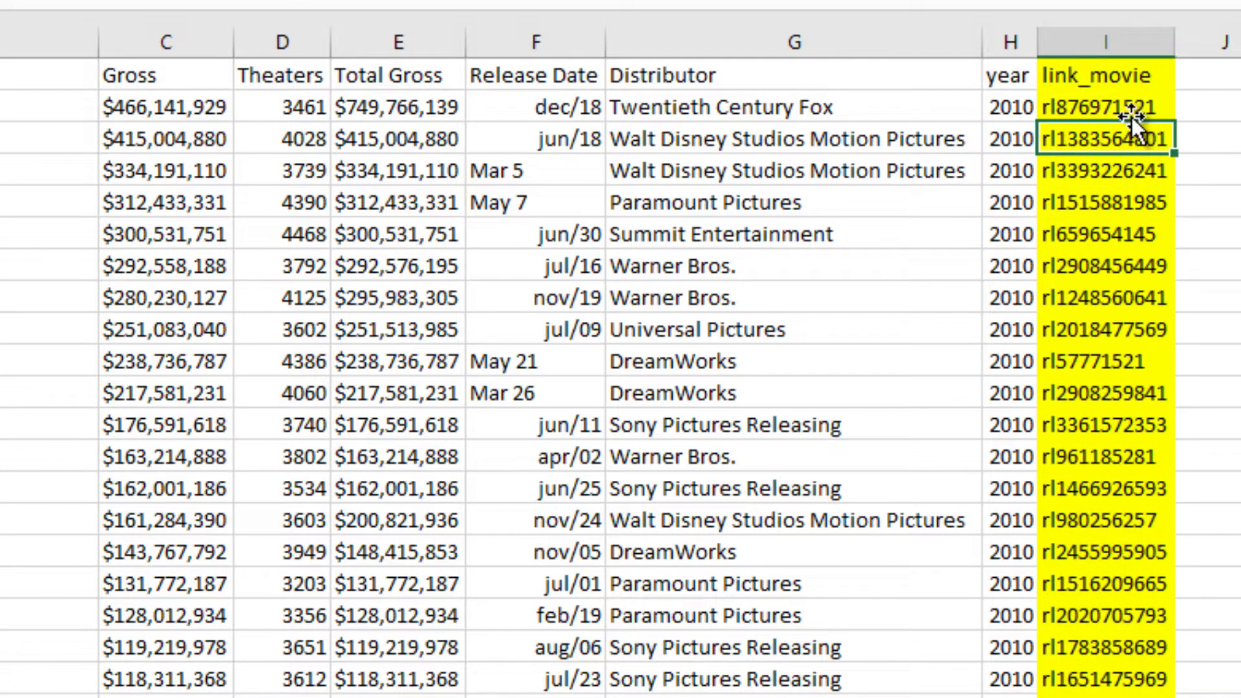
Examine the link_movie IDs and the year values down through the 2010 and 2011 films, and return to the table's first rows
{"action": "left_click", "coordinate": [1134, 106]}
{"action": "left_click_drag", "start_coordinate": [1133, 144], "coordinate": [1133, 647]}
{"action": "left_click", "coordinate": [1131, 107]}
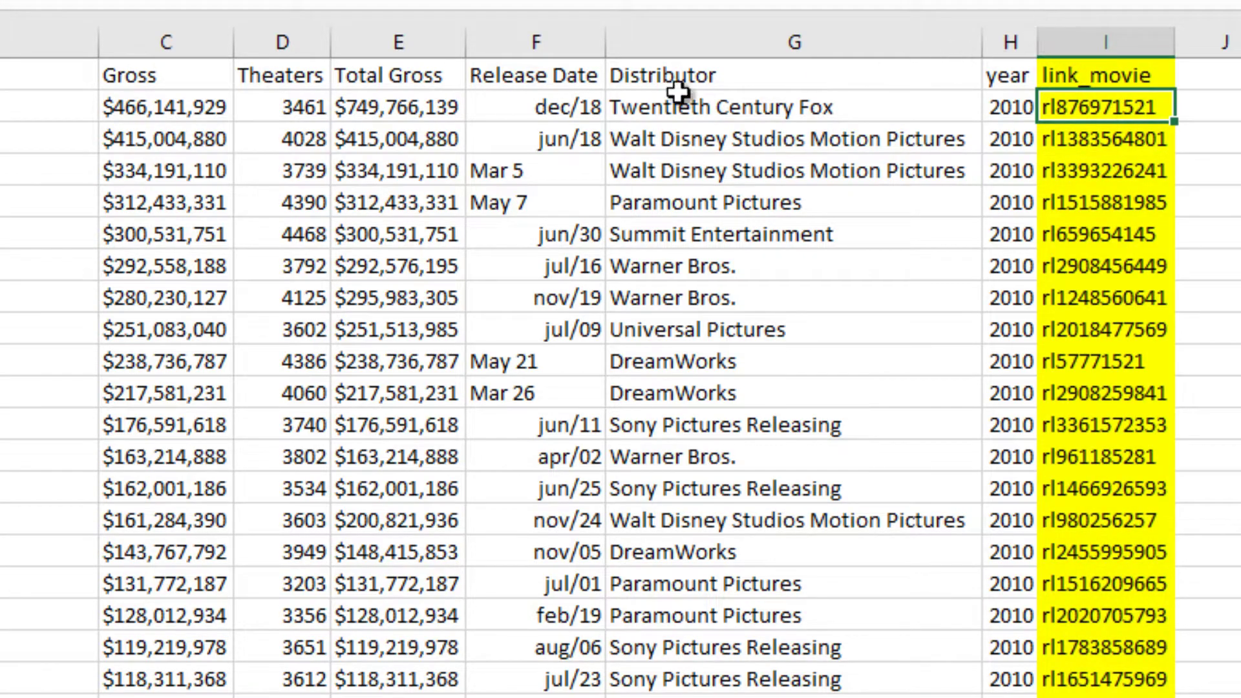
{"action": "left_click_drag", "start_coordinate": [989, 106], "coordinate": [991, 696]}
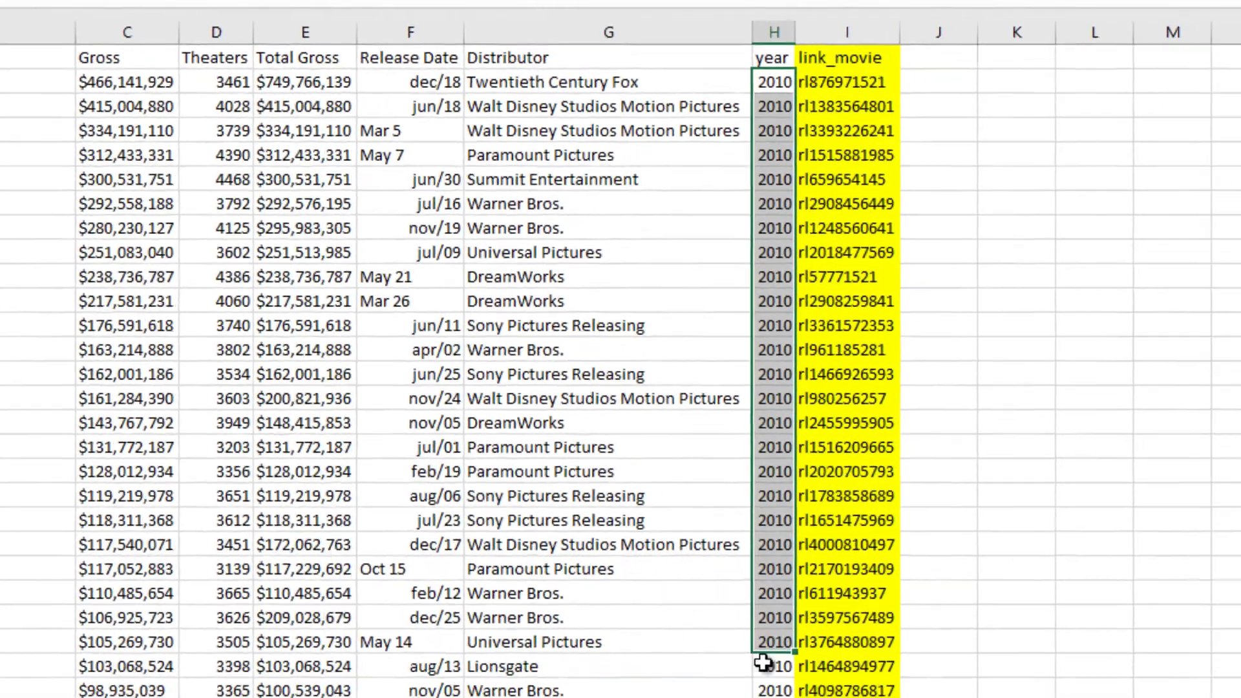
{"action": "left_click_drag", "start_coordinate": [763, 663], "coordinate": [549, 458]}
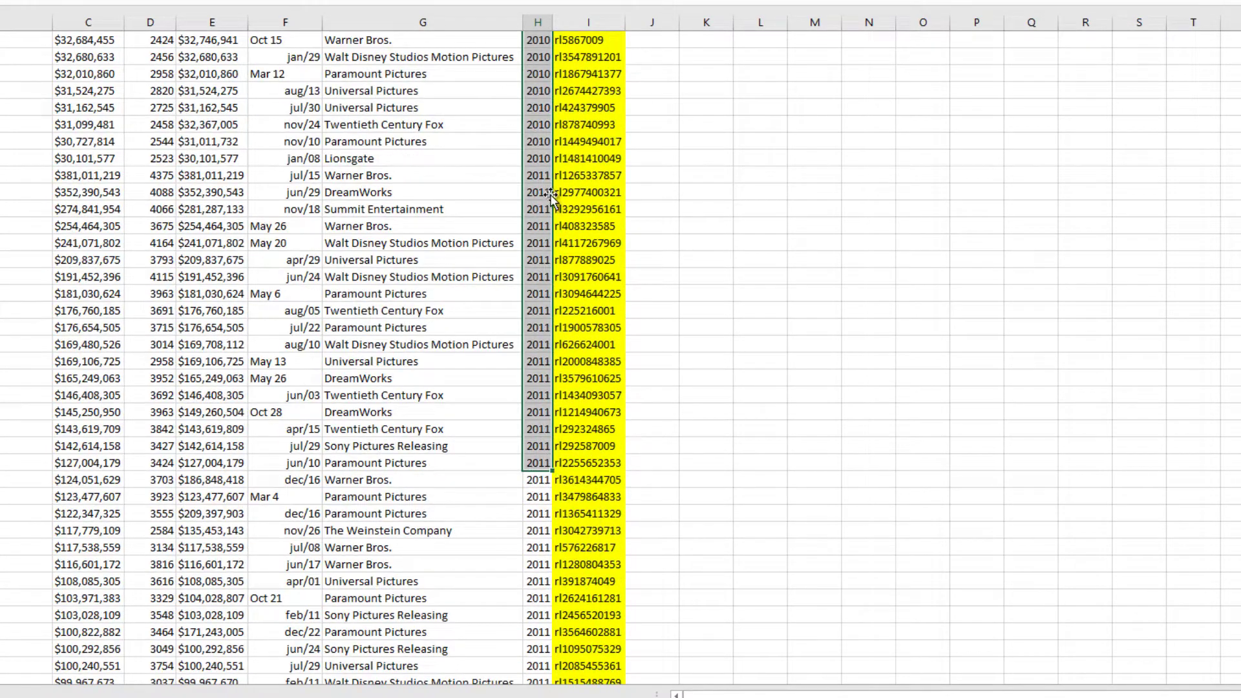
{"action": "left_click_drag", "start_coordinate": [540, 173], "coordinate": [26, 673]}
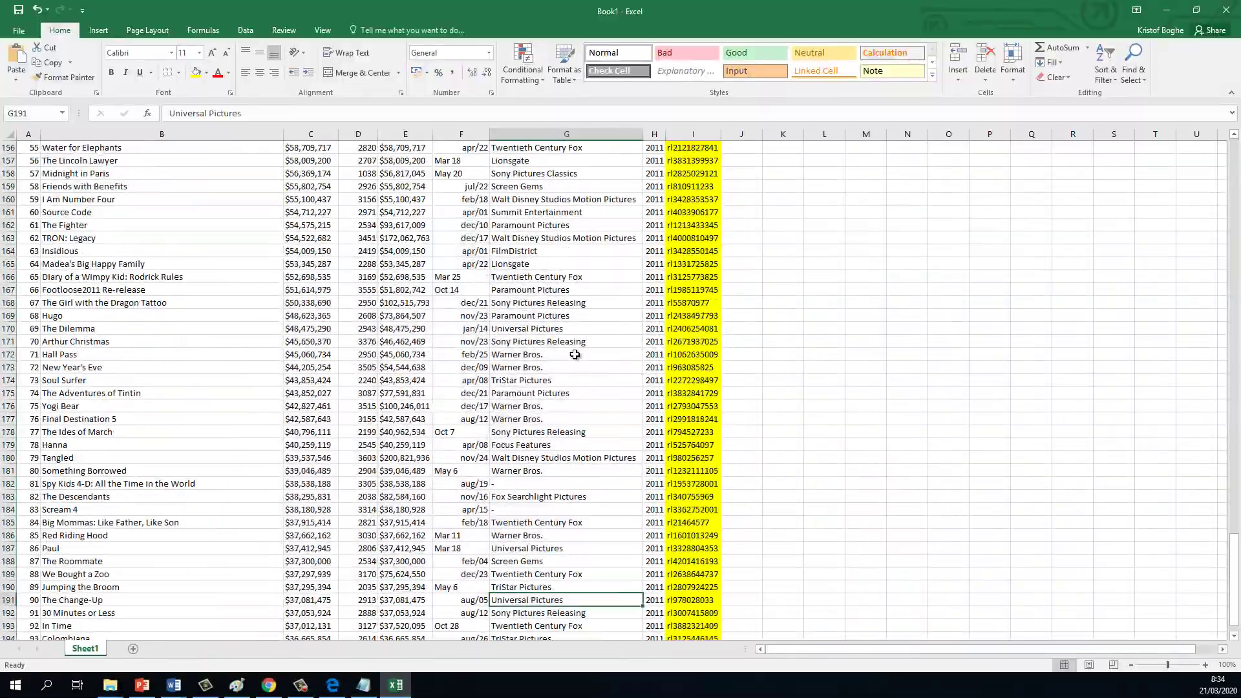
{"action": "scroll", "coordinate": [575, 354], "scroll_direction": "up", "scroll_amount": 20}
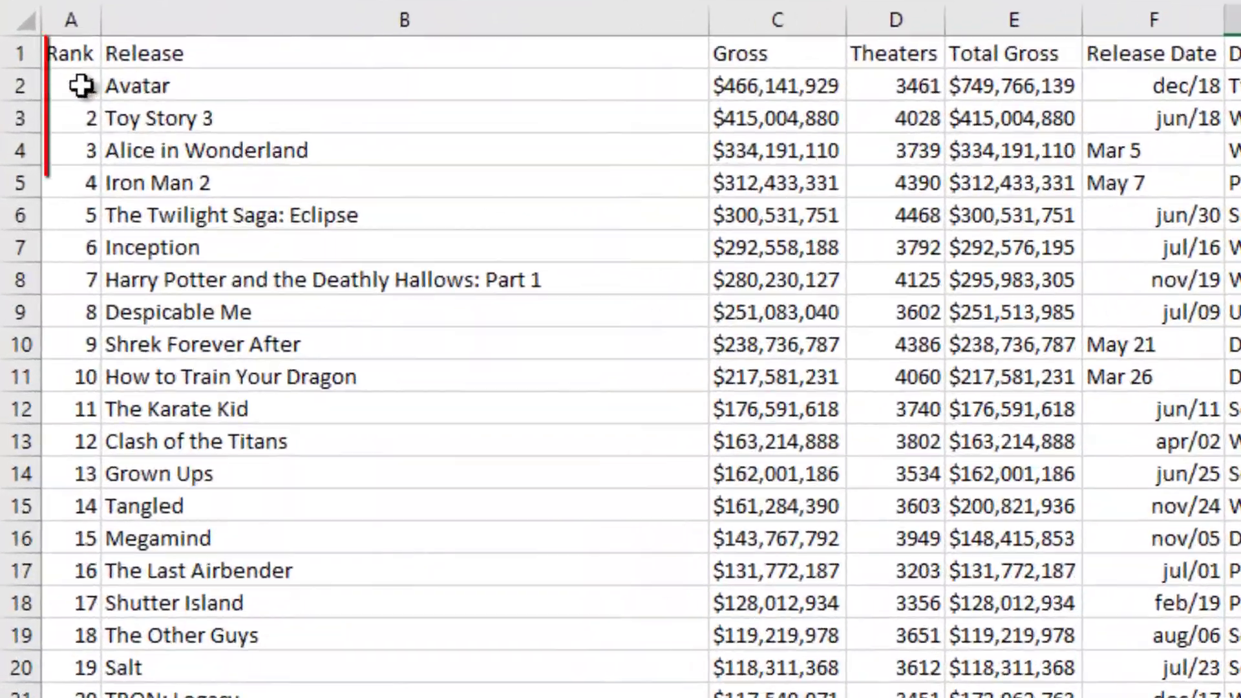
Examine the Rank and Release columns down through the 2010 films, and select the rank and title of Avatar
{"action": "mouse_move", "coordinate": [39, 152]}
{"action": "left_mouse_down"}
{"action": "mouse_move", "coordinate": [170, 375]}
{"action": "mouse_move", "coordinate": [170, 421]}
{"action": "left_mouse_up"}
{"action": "scroll", "coordinate": [620, 365], "scroll_direction": "down", "scroll_amount": 6}
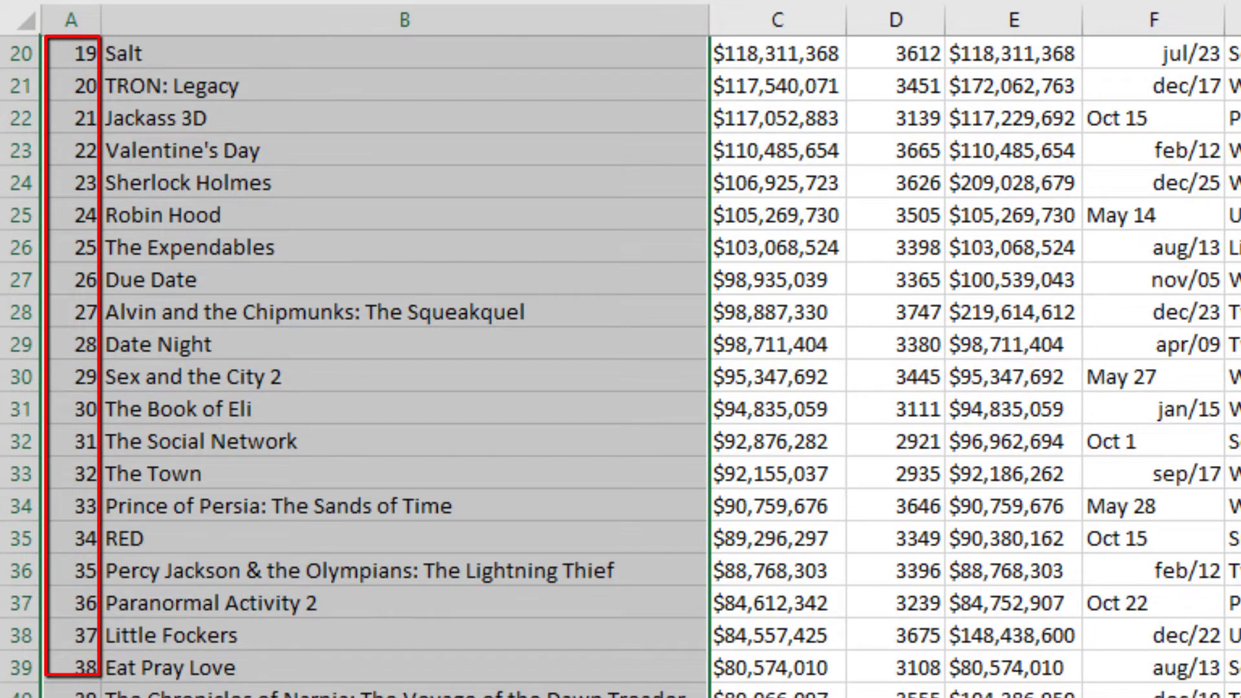
{"action": "scroll", "coordinate": [621, 365], "scroll_direction": "down", "scroll_amount": 20}
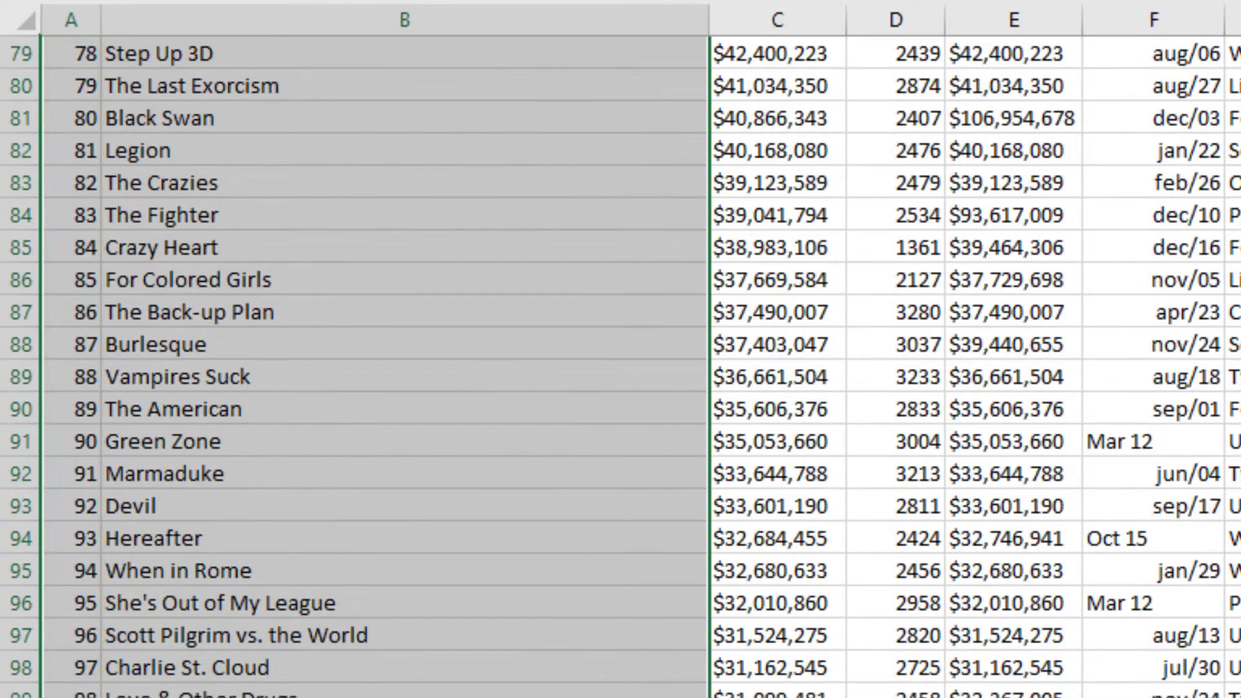
{"action": "scroll", "coordinate": [45, 92], "scroll_direction": "up", "scroll_amount": 20}
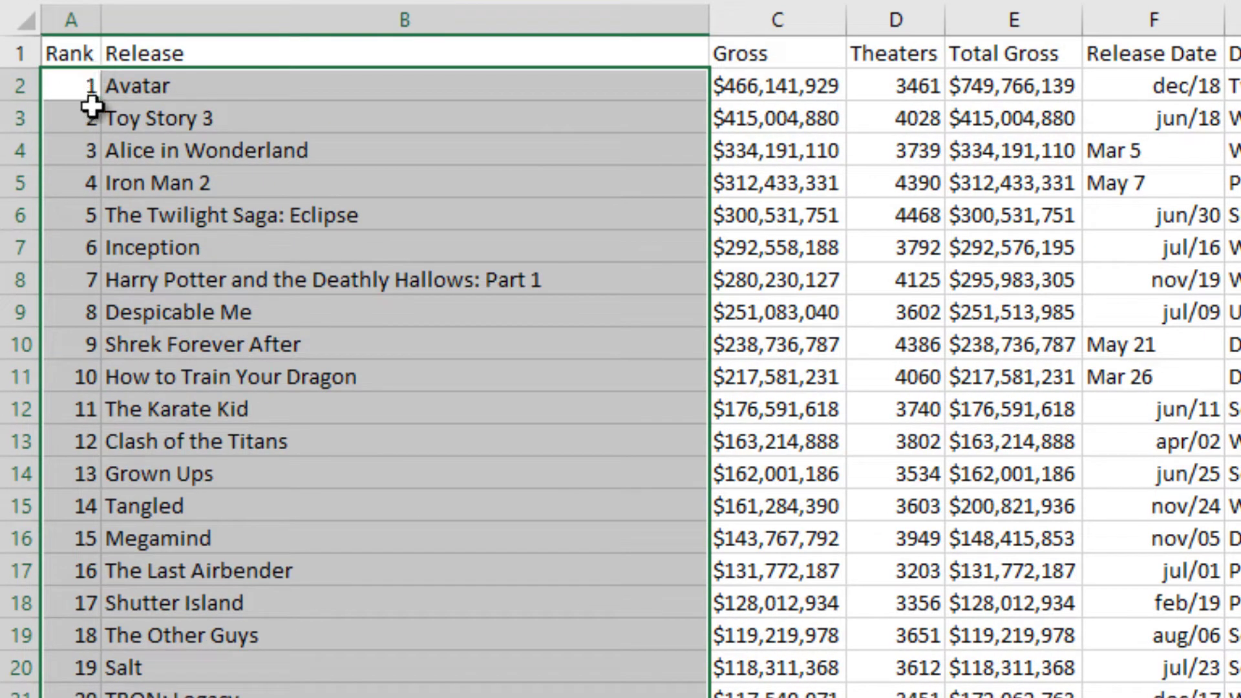
{"action": "left_click", "coordinate": [188, 89]}
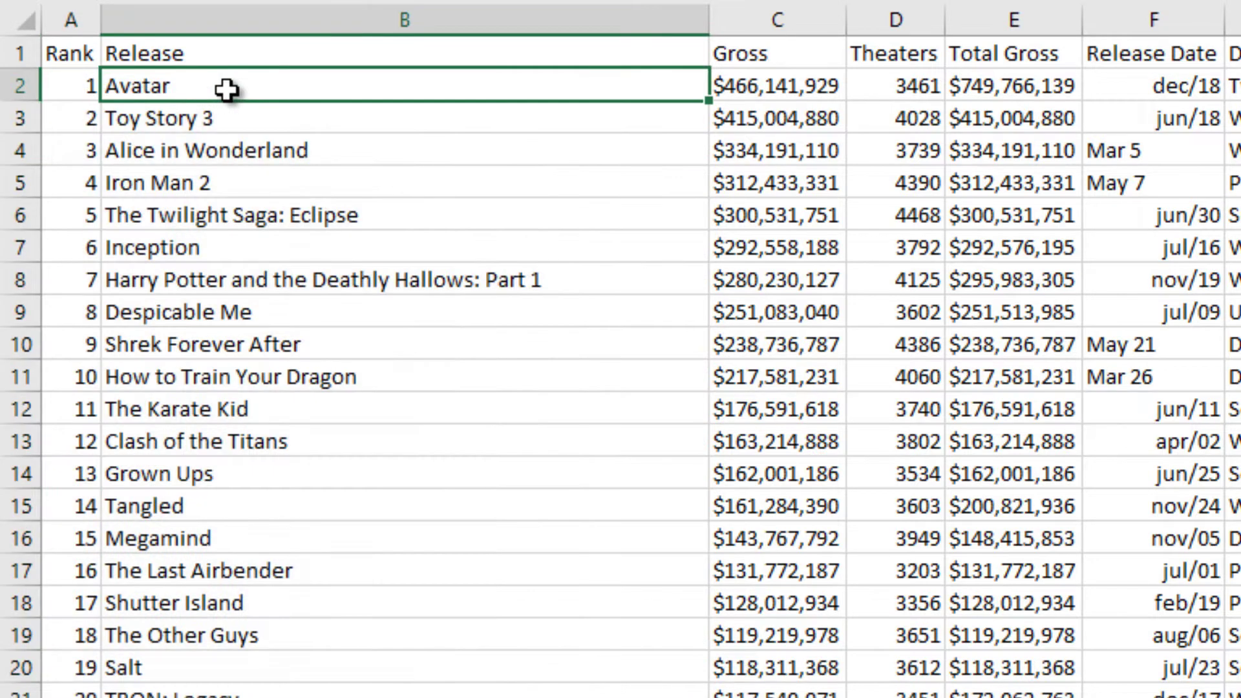
{"action": "left_click_drag", "start_coordinate": [259, 87], "coordinate": [84, 84]}
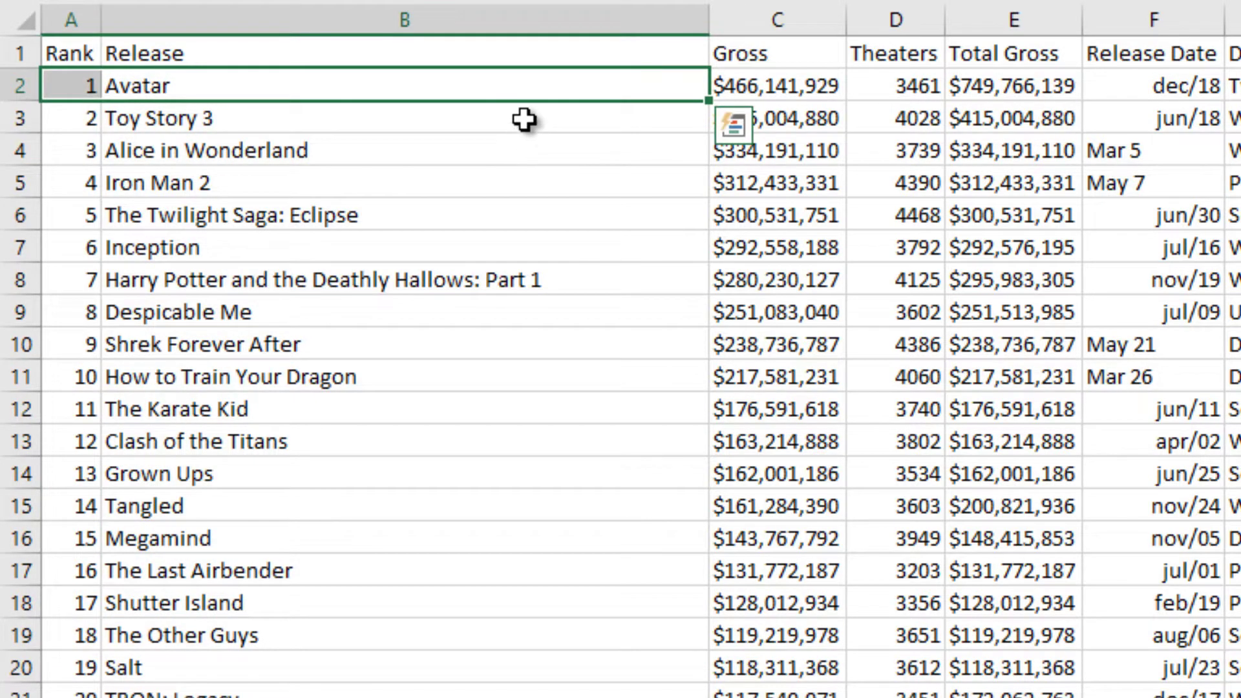
{"action": "scroll", "coordinate": [526, 338], "scroll_direction": "down", "scroll_amount": 9}
{"action": "scroll", "coordinate": [526, 338], "scroll_direction": "up", "scroll_amount": 9}
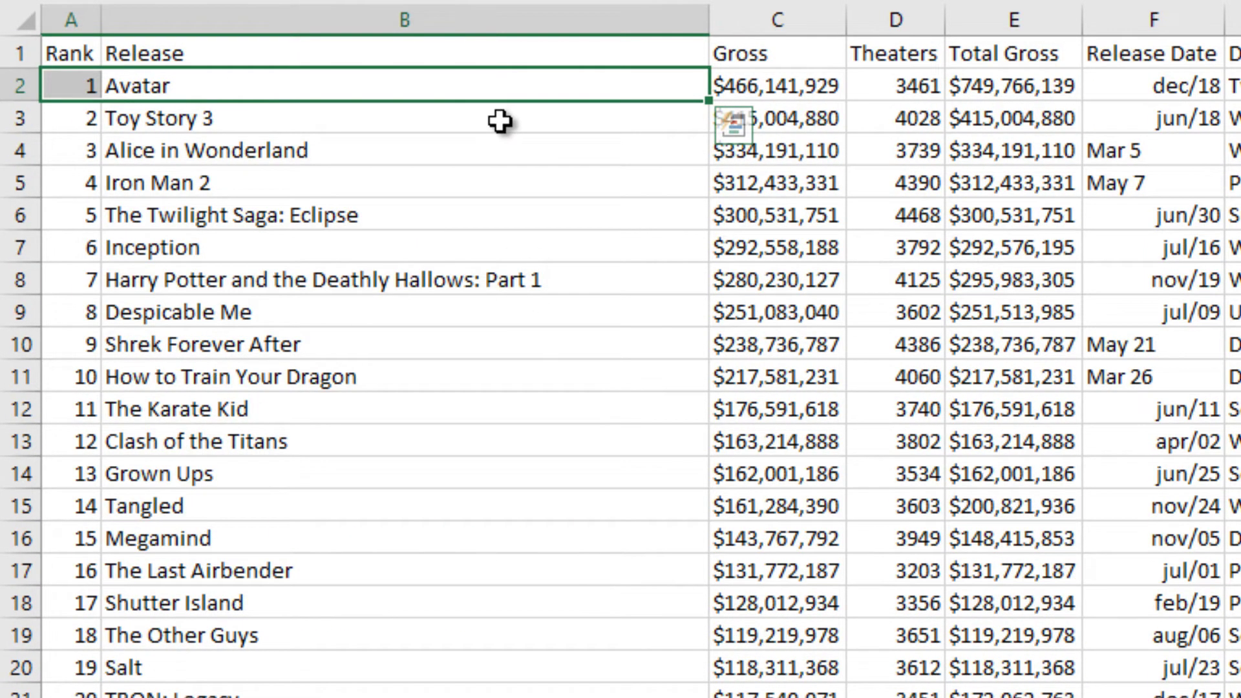
Find Black Swan in the film list, select its rank and title, and return to the first rows at Inception
{"action": "scroll", "coordinate": [520, 593], "scroll_direction": "down", "scroll_amount": 20}
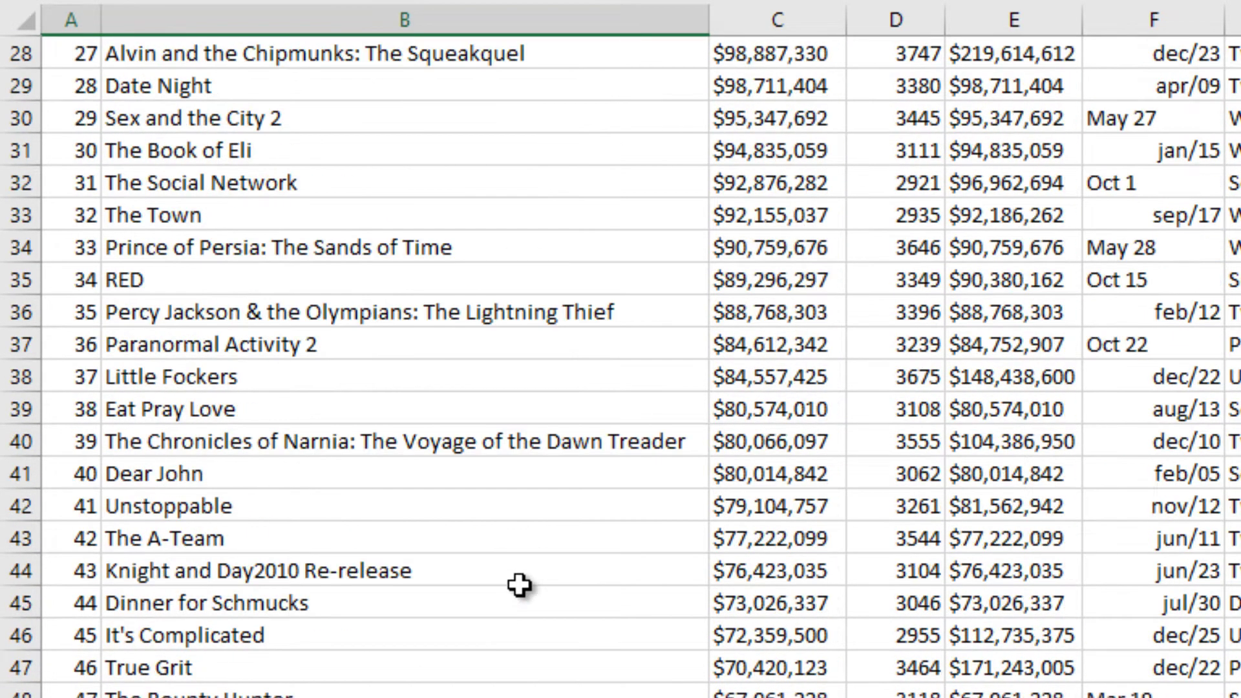
{"action": "scroll", "coordinate": [471, 646], "scroll_direction": "up", "scroll_amount": 2}
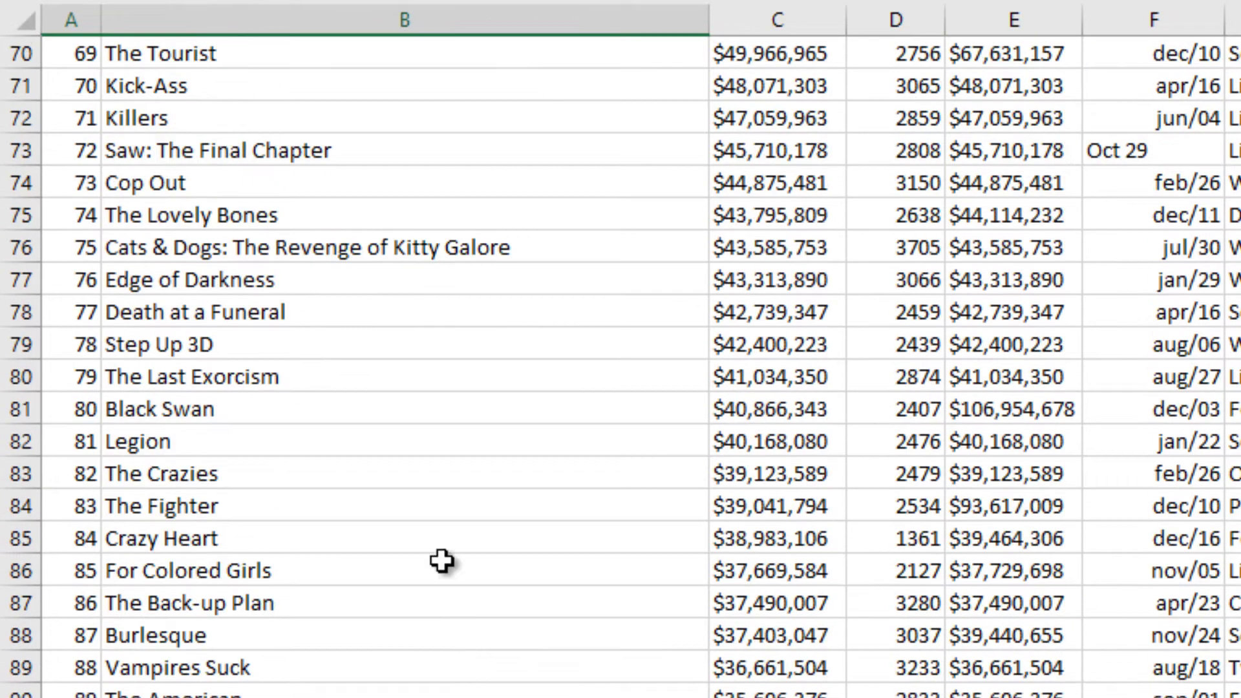
{"action": "left_click_drag", "start_coordinate": [242, 410], "coordinate": [3, 417]}
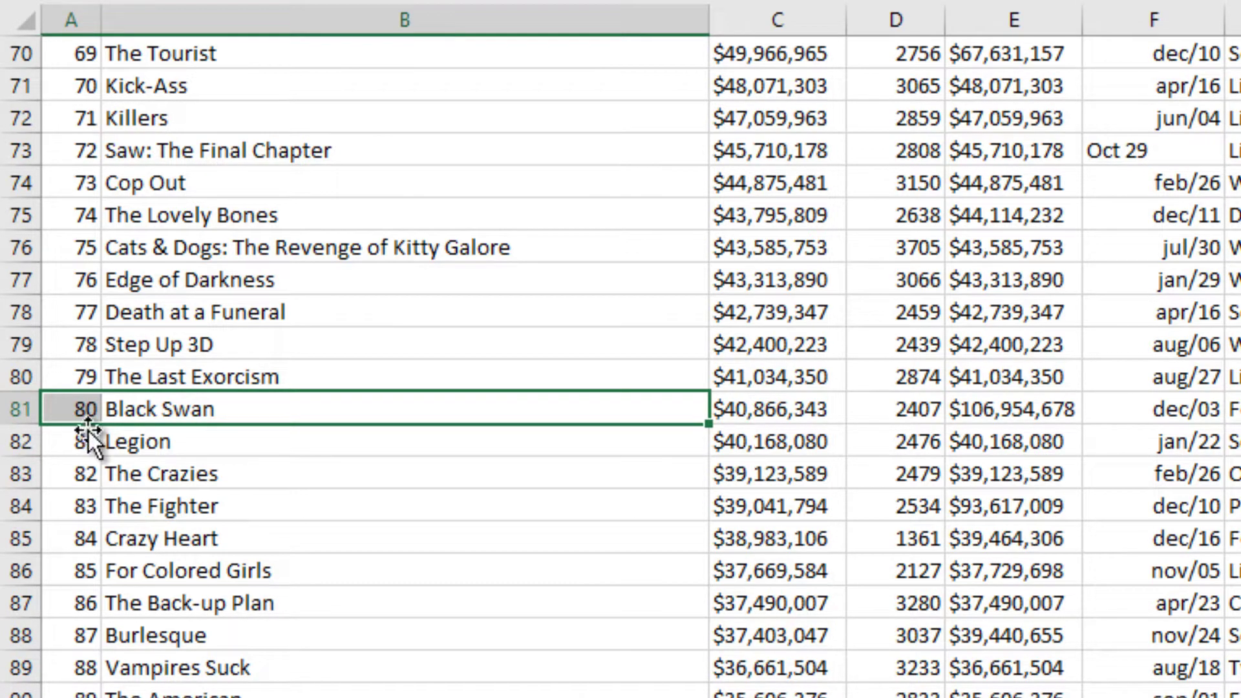
{"action": "scroll", "coordinate": [621, 362], "scroll_direction": "up", "scroll_amount": 20}
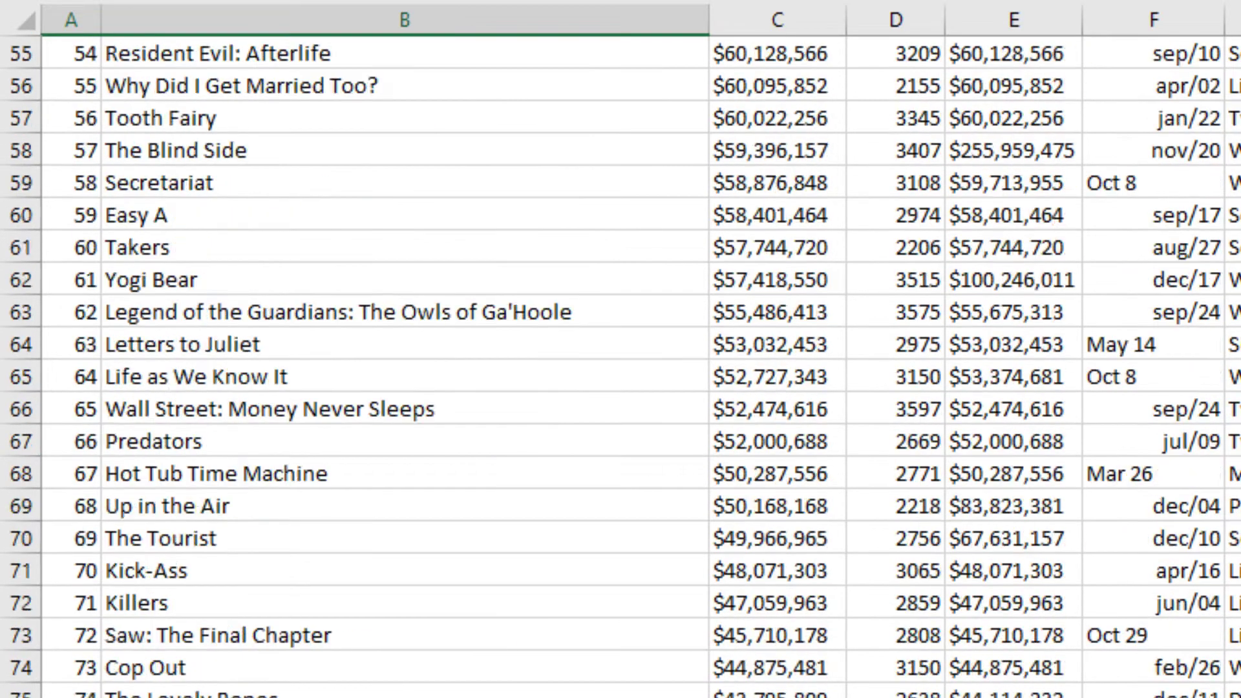
{"action": "left_click", "coordinate": [410, 249]}
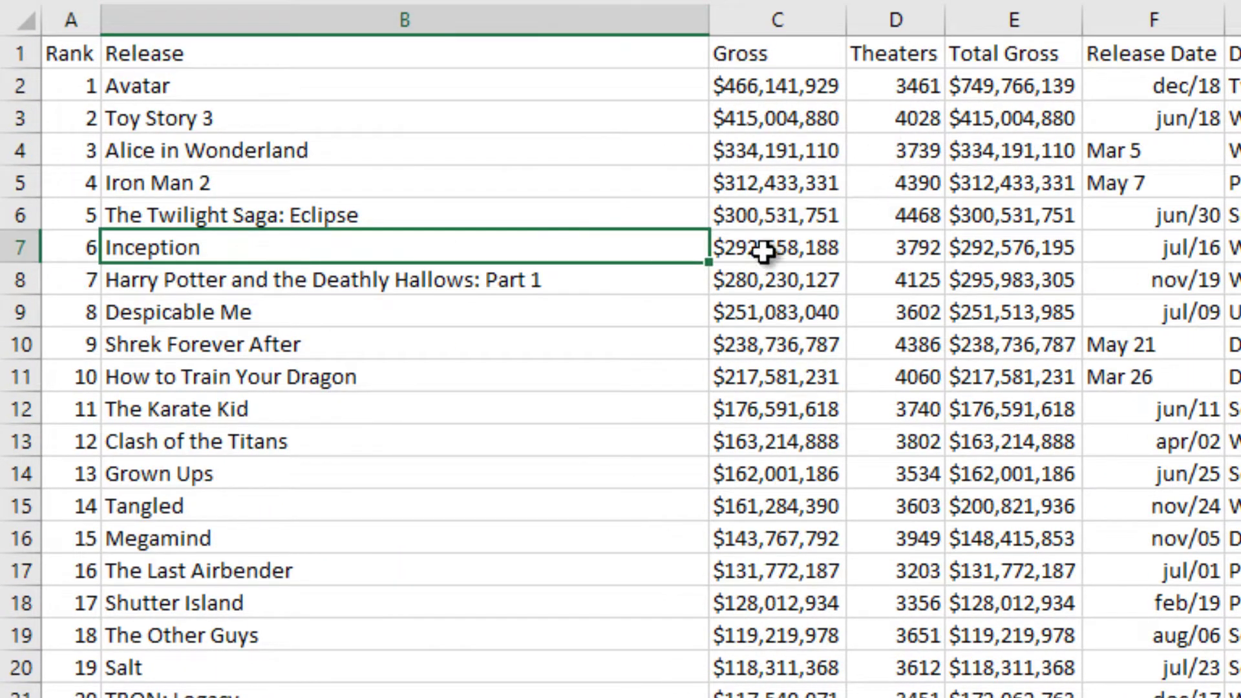
Select the Rank and Release columns together and examine their rows down into the 2011 films
{"action": "left_click", "coordinate": [67, 26]}
{"action": "left_click_drag", "start_coordinate": [67, 26], "coordinate": [347, 21]}
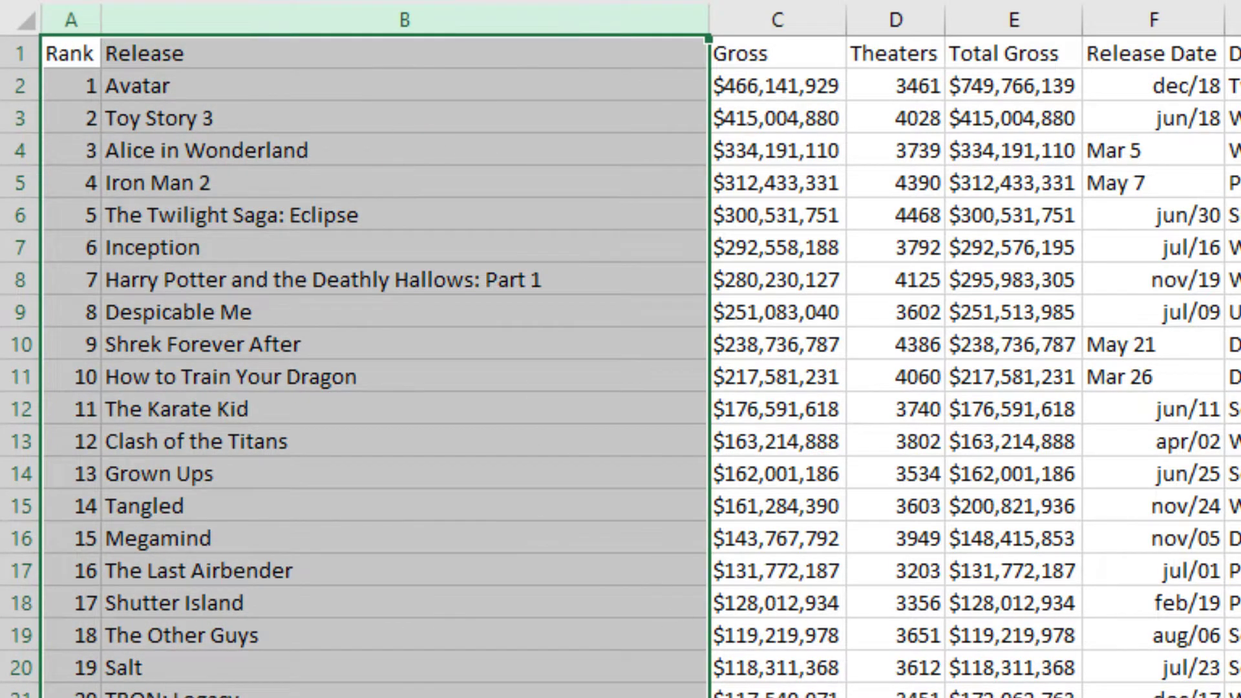
{"action": "left_click_drag", "start_coordinate": [427, 591], "coordinate": [425, 75]}
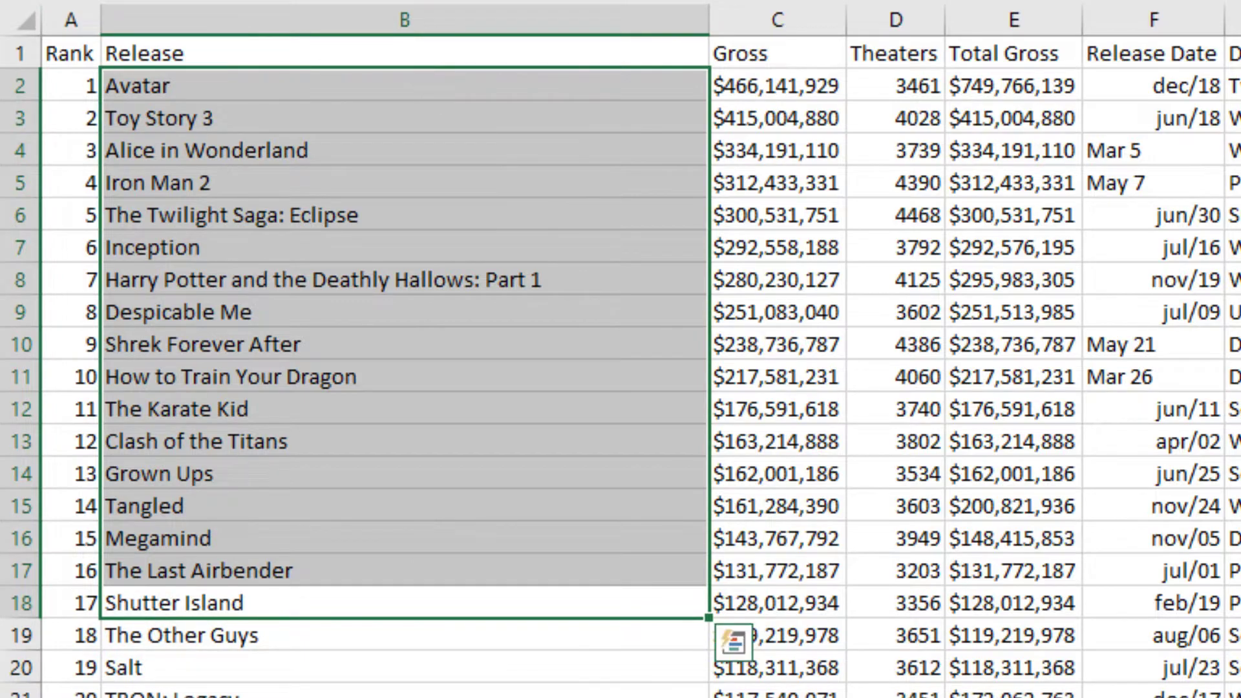
{"action": "left_click_drag", "start_coordinate": [72, 89], "coordinate": [271, 697]}
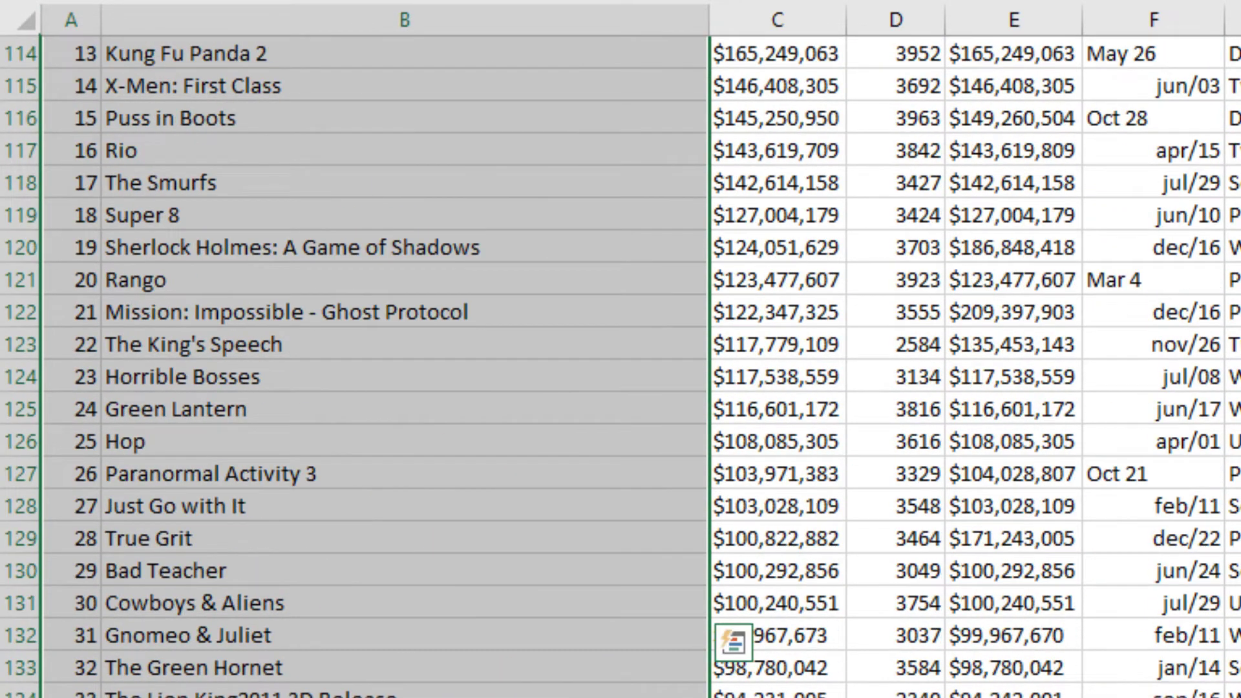
{"action": "scroll", "coordinate": [621, 362], "scroll_direction": "up", "scroll_amount": 20}
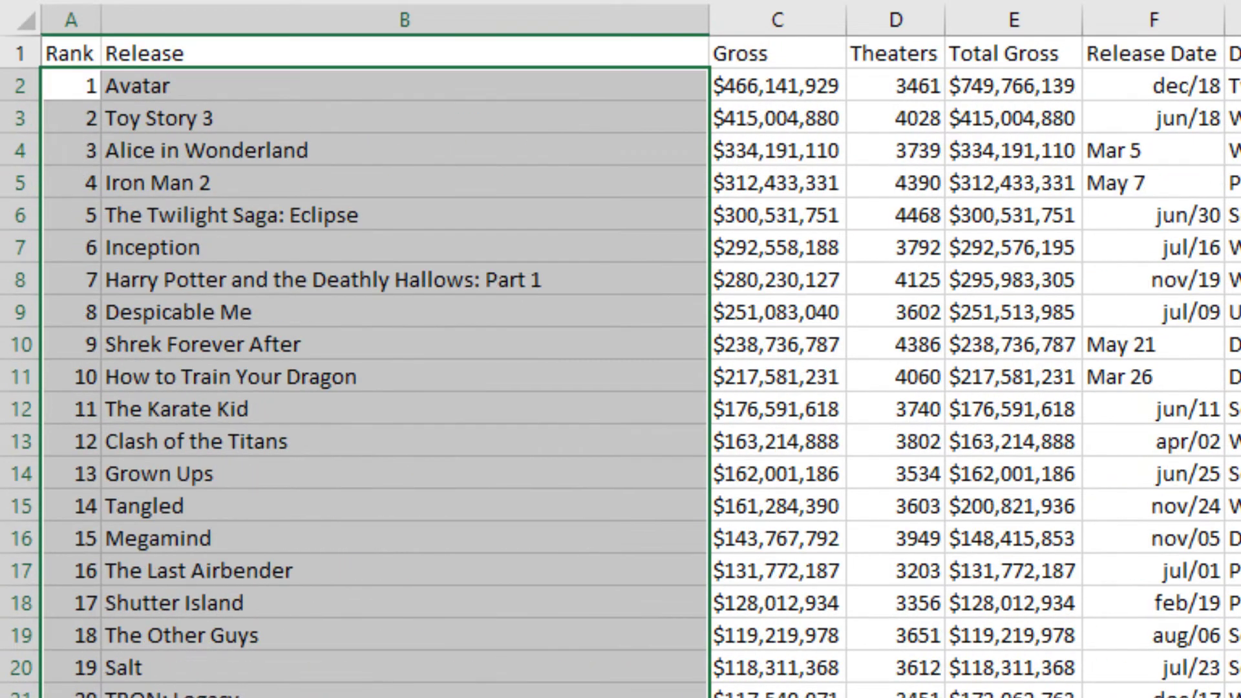
Compare Avatar's gross with its rank, and select the whole Rank and Gross columns together
{"action": "left_click", "coordinate": [754, 83]}
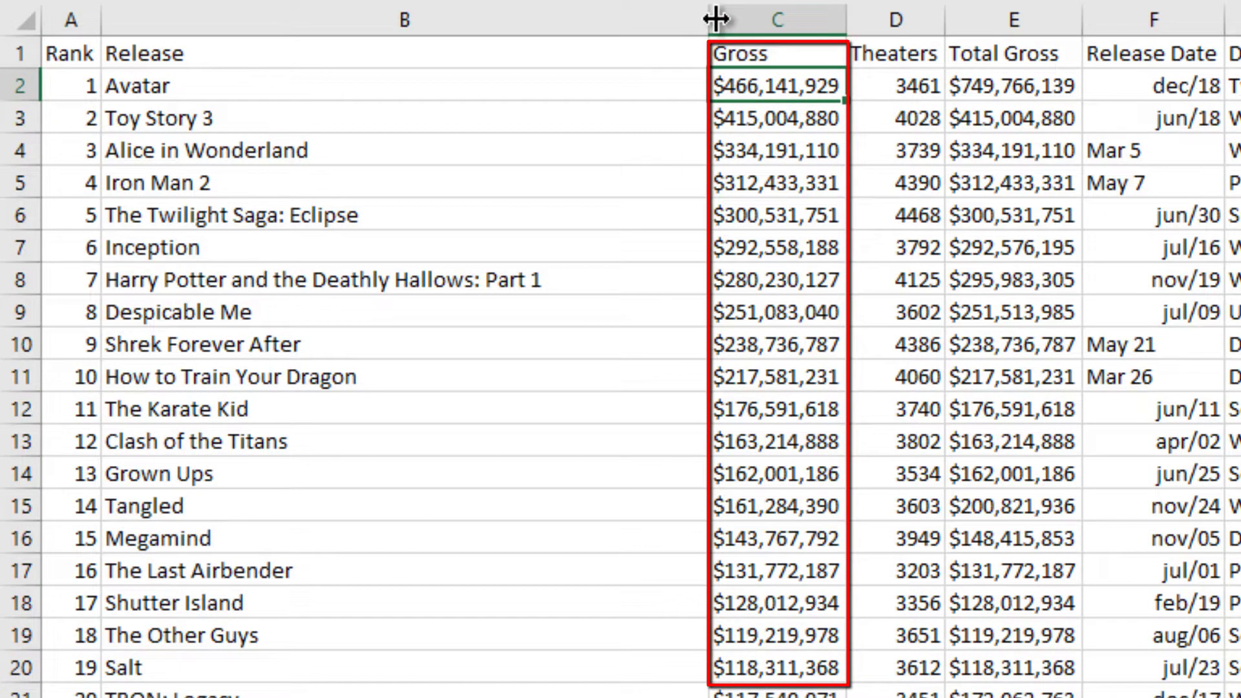
{"action": "left_click_drag", "start_coordinate": [714, 94], "coordinate": [79, 96]}
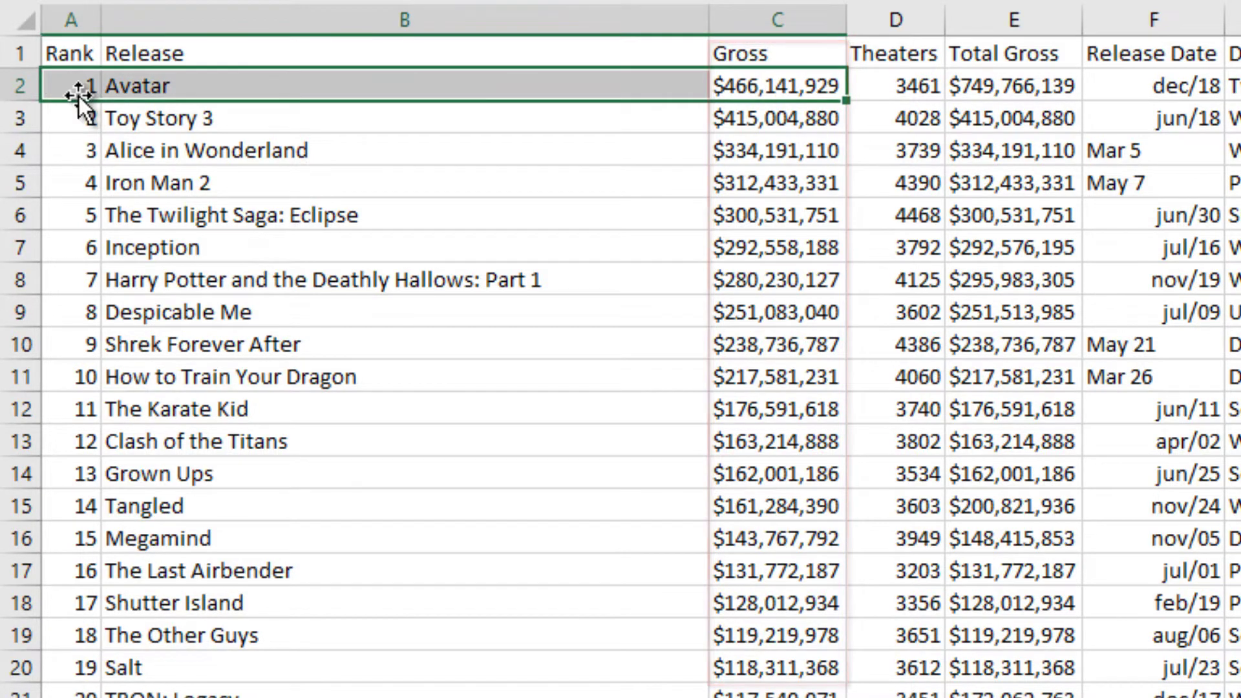
{"action": "left_click", "coordinate": [77, 19]}
{"action": "left_click", "coordinate": [820, 30], "text": "ctrl"}
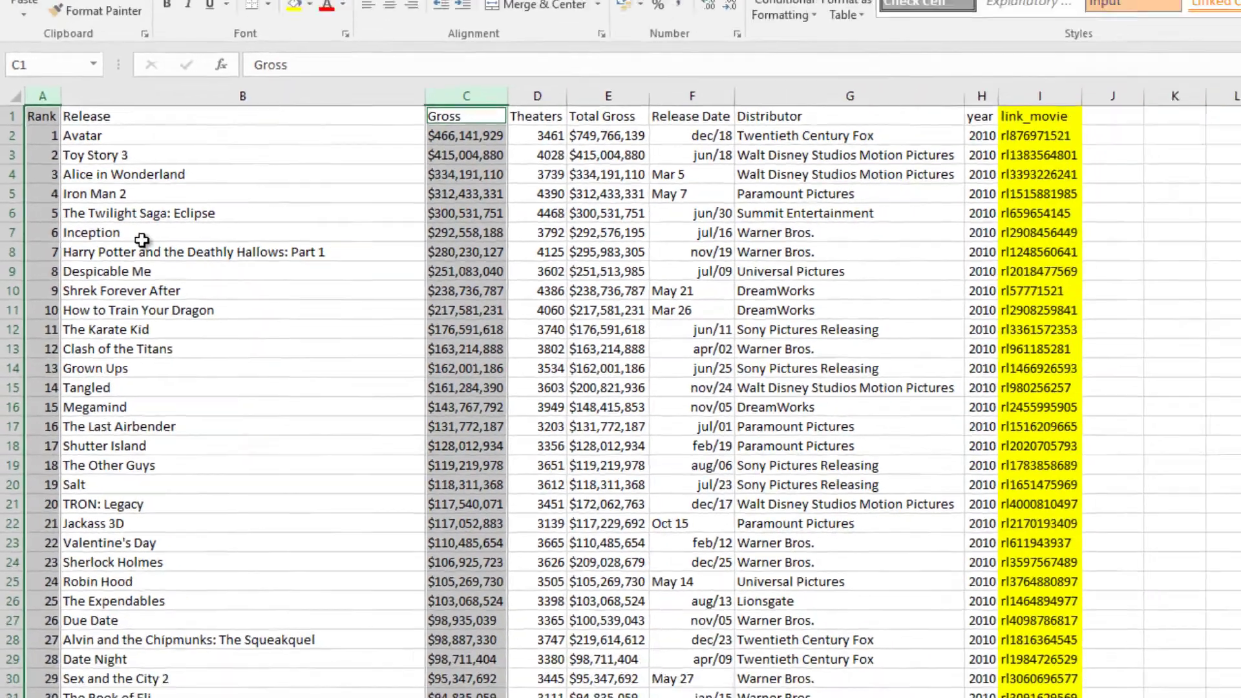
Close the Excel workbook without saving the changes
{"action": "left_click", "coordinate": [259, 248]}
{"action": "left_click", "coordinate": [1224, 9]}
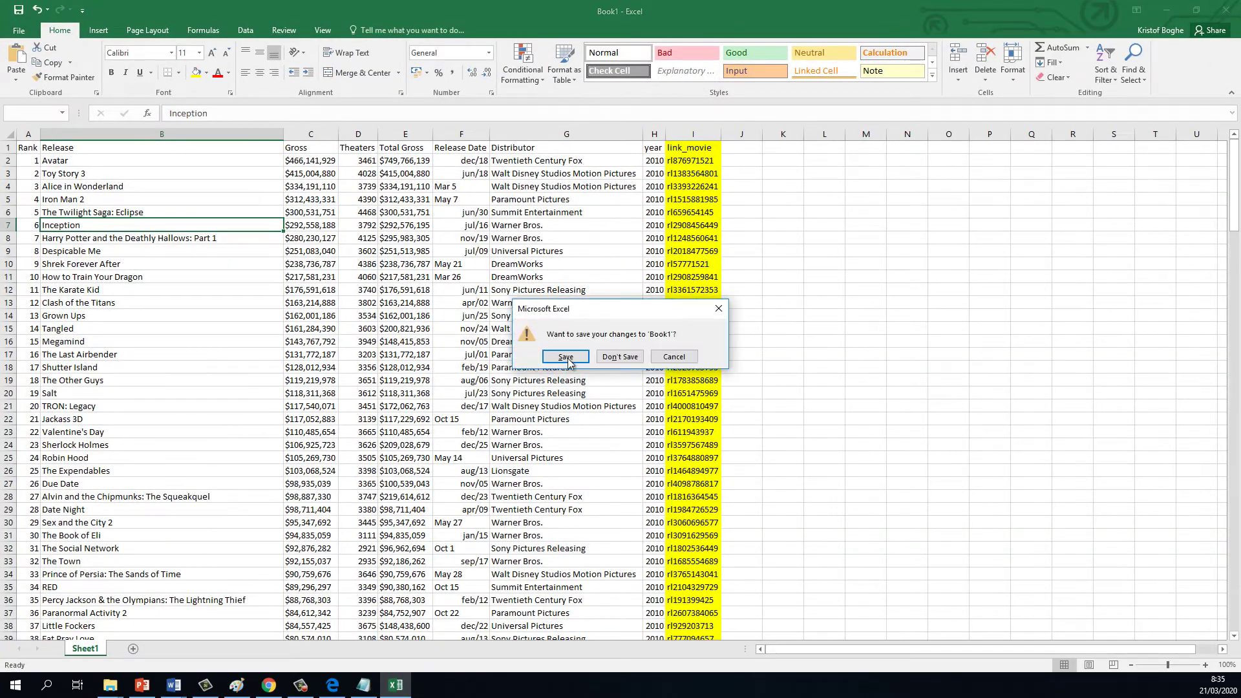
{"action": "left_click", "coordinate": [620, 360]}
Switch to the Problem statement document in Word and open its Repl link for scraping IMDB
{"action": "left_click", "coordinate": [363, 685]}
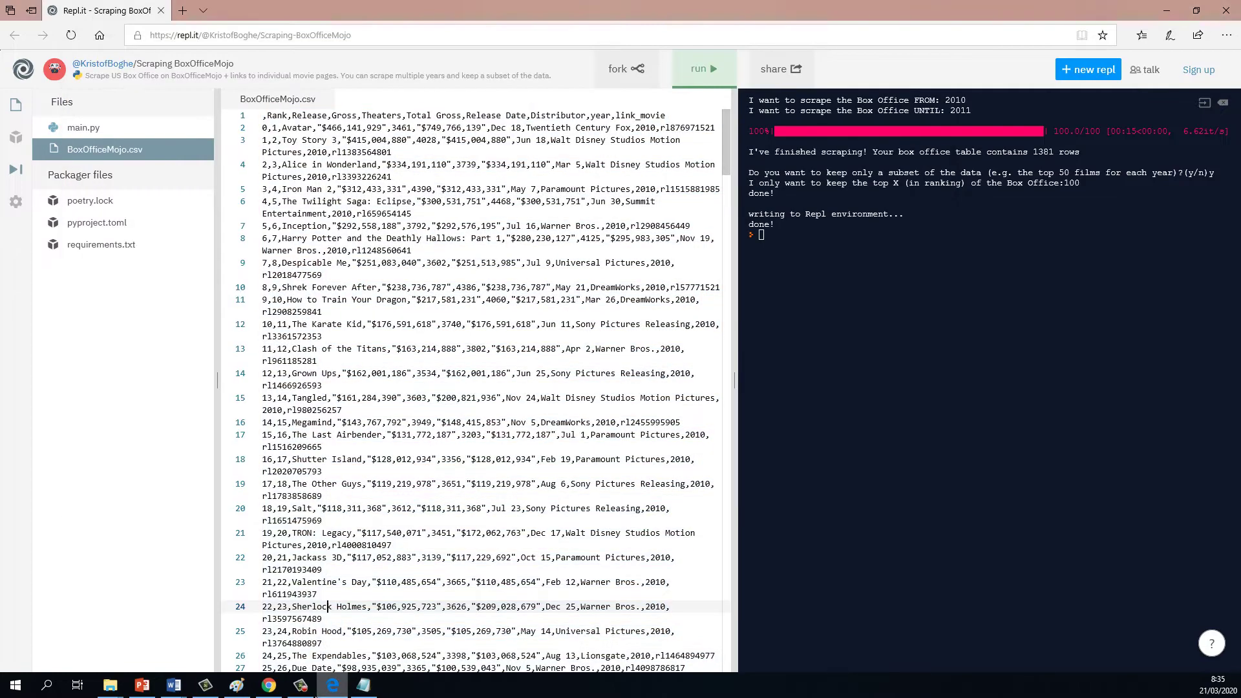
{"action": "mouse_move", "coordinate": [184, 679]}
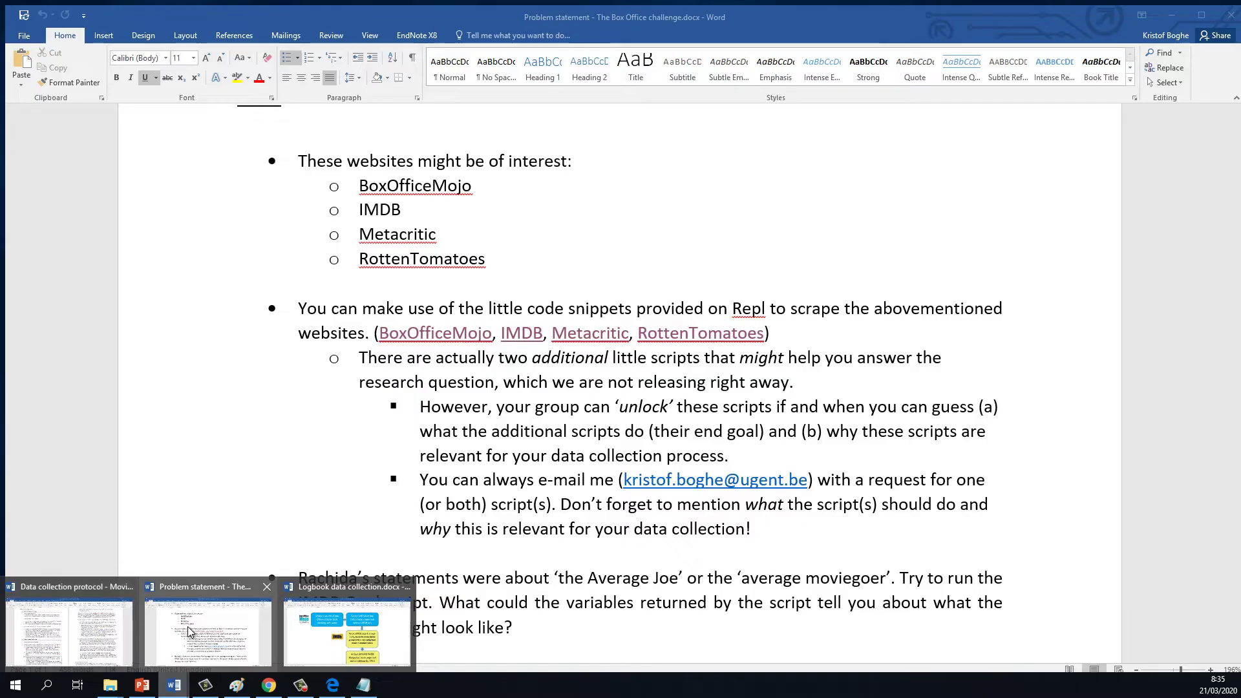
{"action": "left_click", "coordinate": [192, 634]}
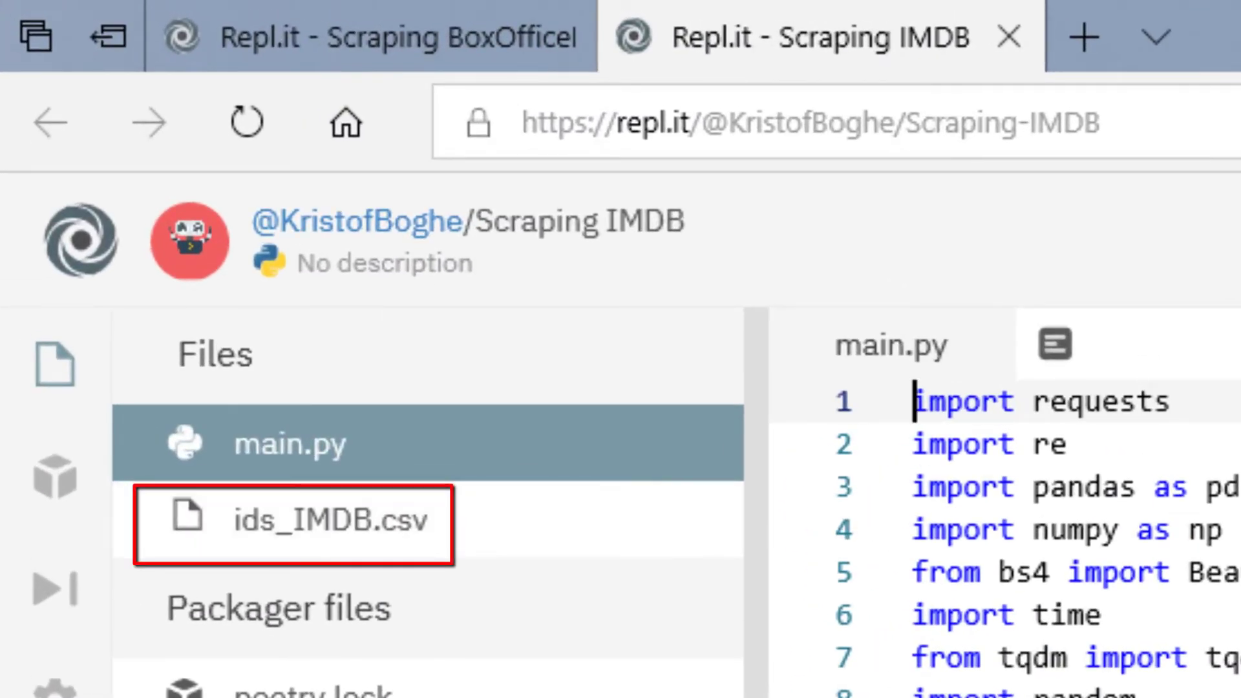
Examine the title IDs in ids_IMDB.csv, select the first ID, and return to main.py
{"action": "left_click", "coordinate": [536, 546]}
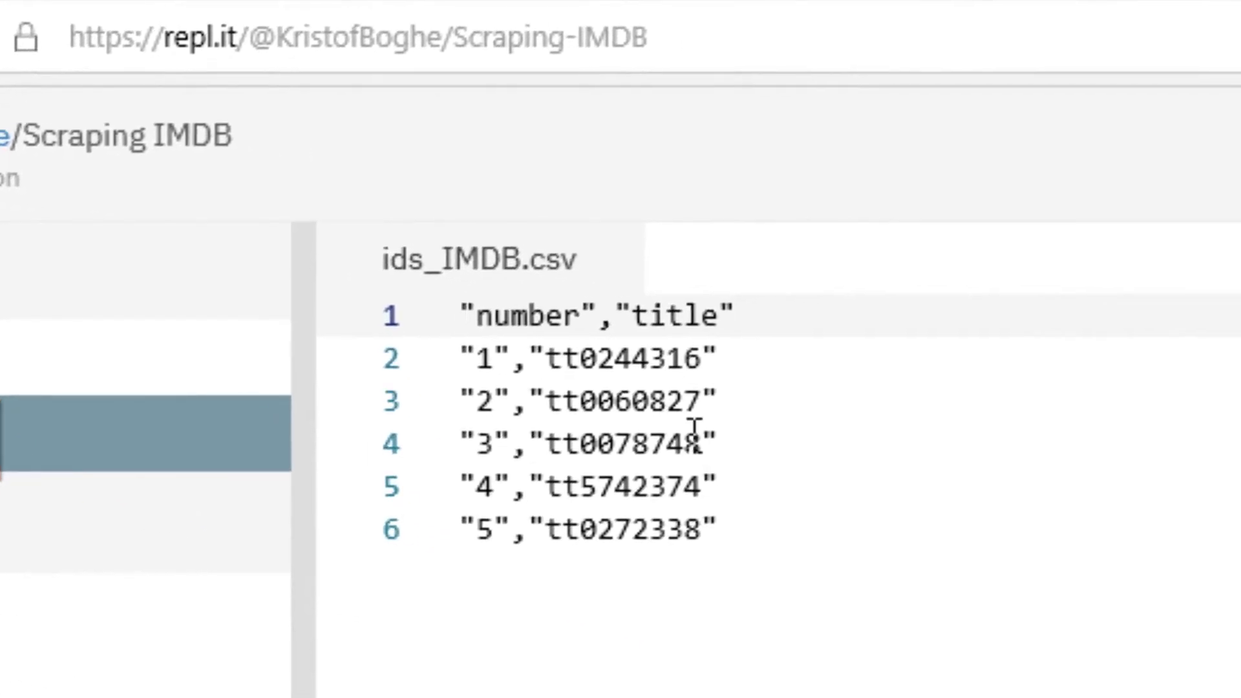
{"action": "double_click", "coordinate": [565, 349]}
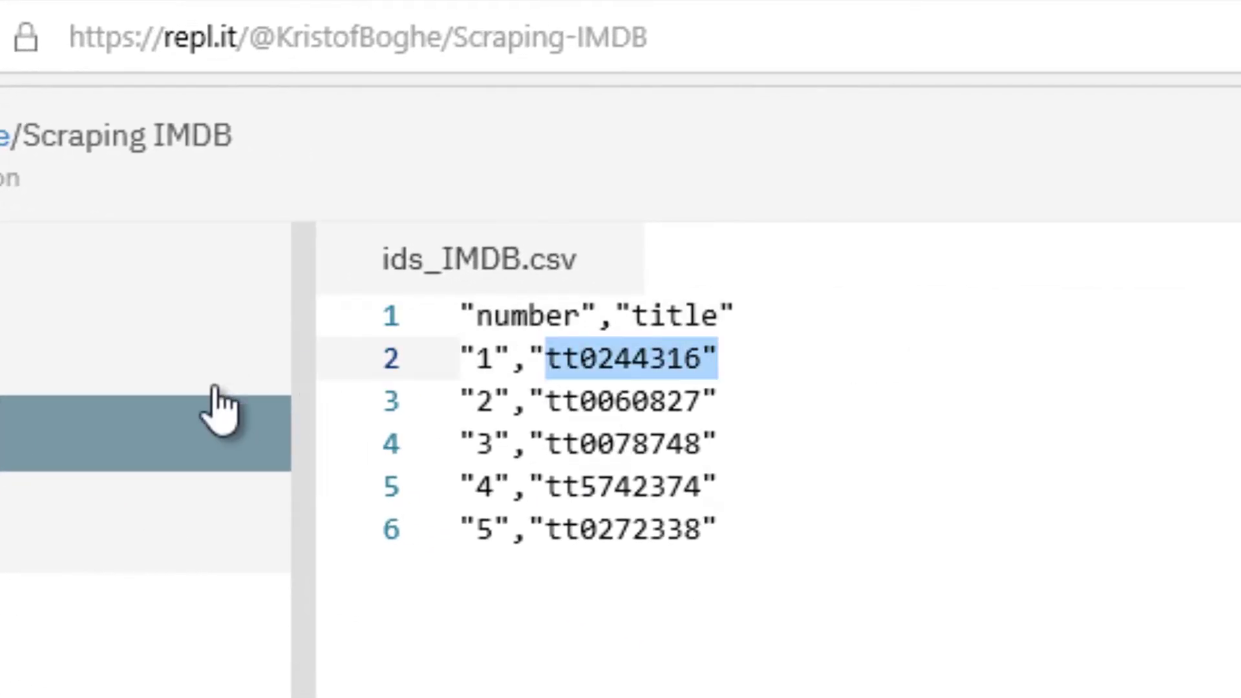
{"action": "left_click", "coordinate": [181, 402]}
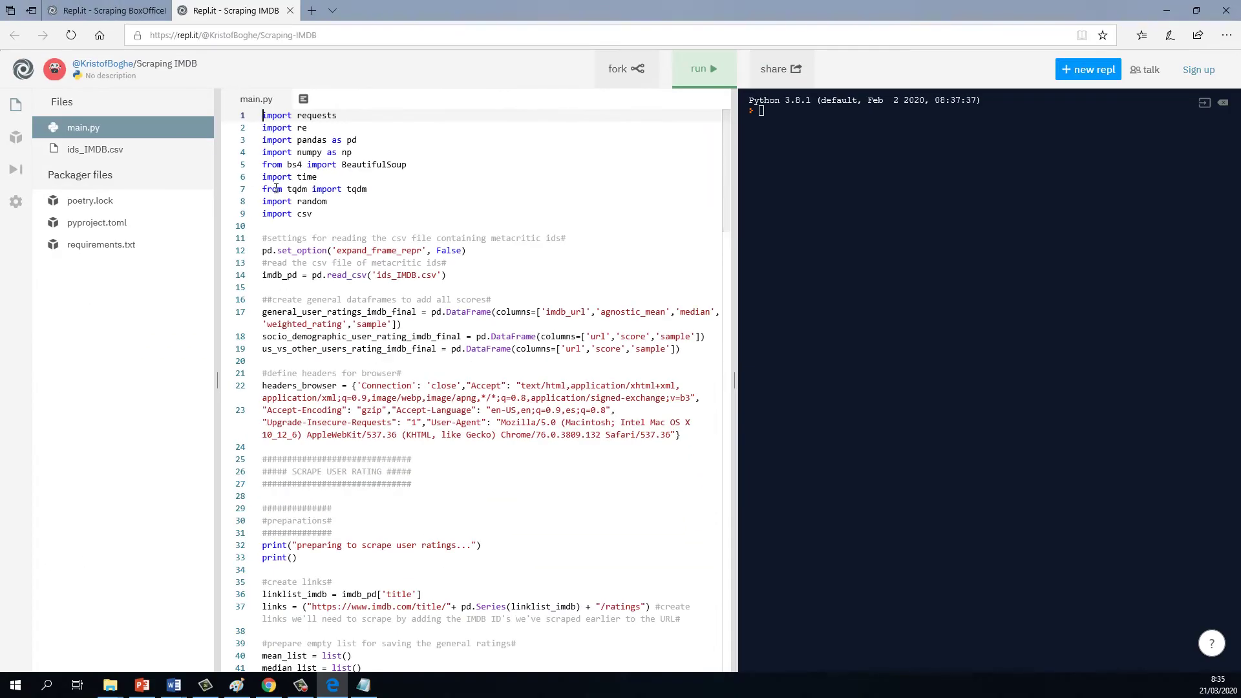
Examine the IMDB scraping script in main.py, from the imports to the user rating scraping section
{"action": "left_click", "coordinate": [702, 84]}
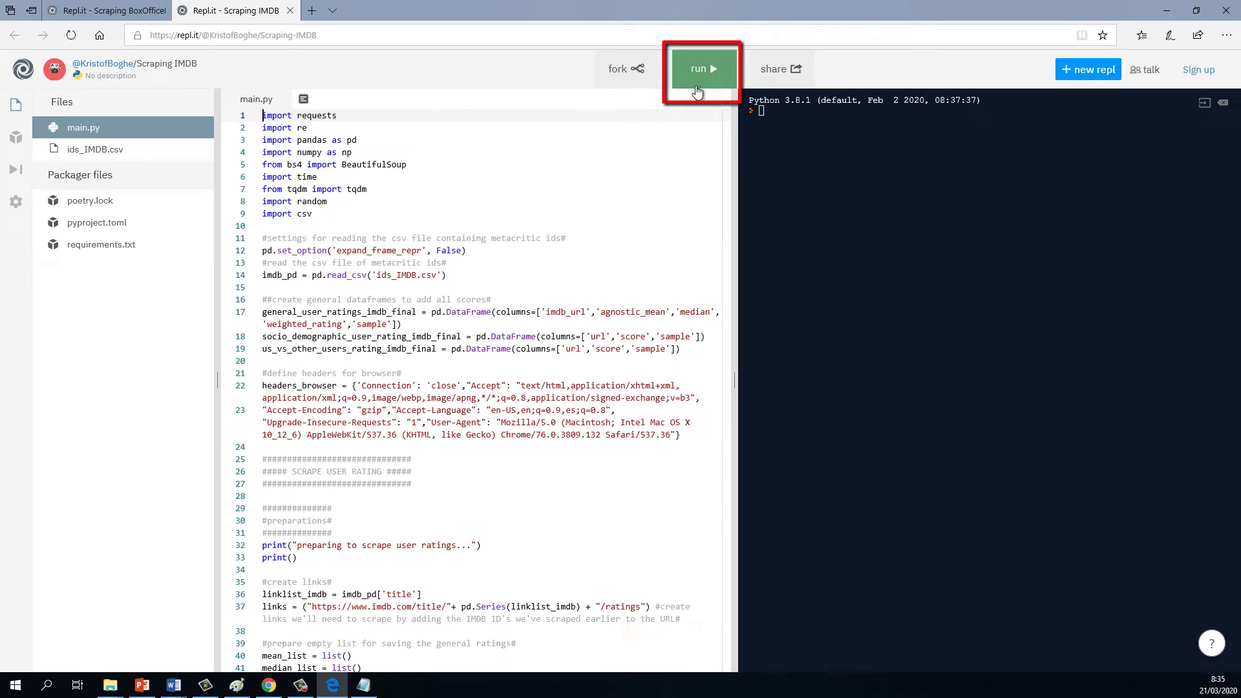
{"action": "left_click", "coordinate": [485, 186]}
{"action": "scroll", "coordinate": [453, 259], "scroll_direction": "down", "scroll_amount": 5}
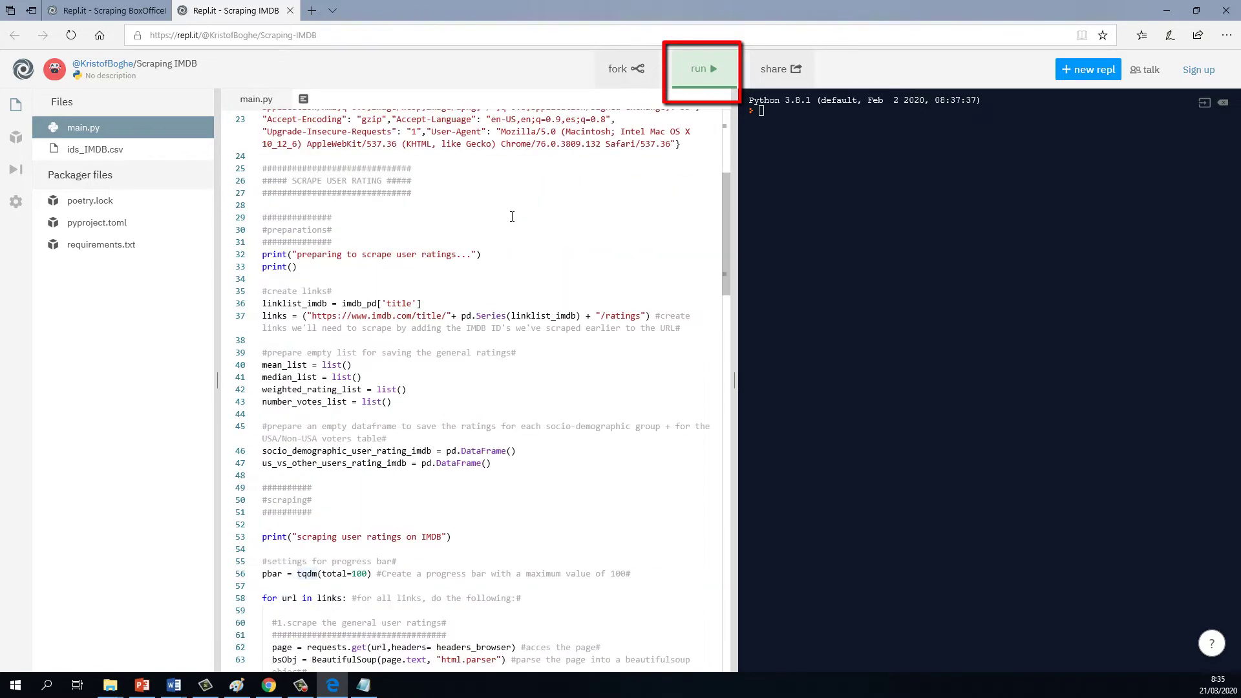
{"action": "scroll", "coordinate": [323, 226], "scroll_direction": "up", "scroll_amount": 4}
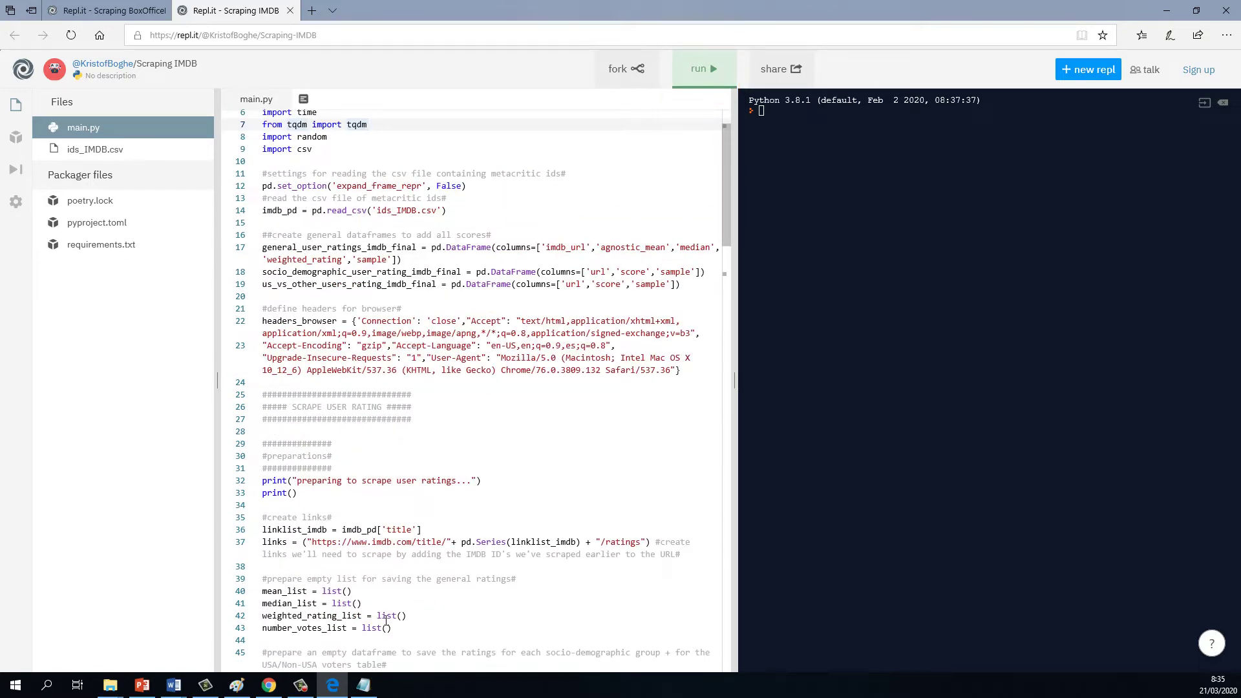
Reopen ids_IMDB.csv, look at where its title IDs stand, and close the Scraping IMDB page
{"action": "left_click", "coordinate": [95, 149]}
{"action": "double_click", "coordinate": [295, 127]}
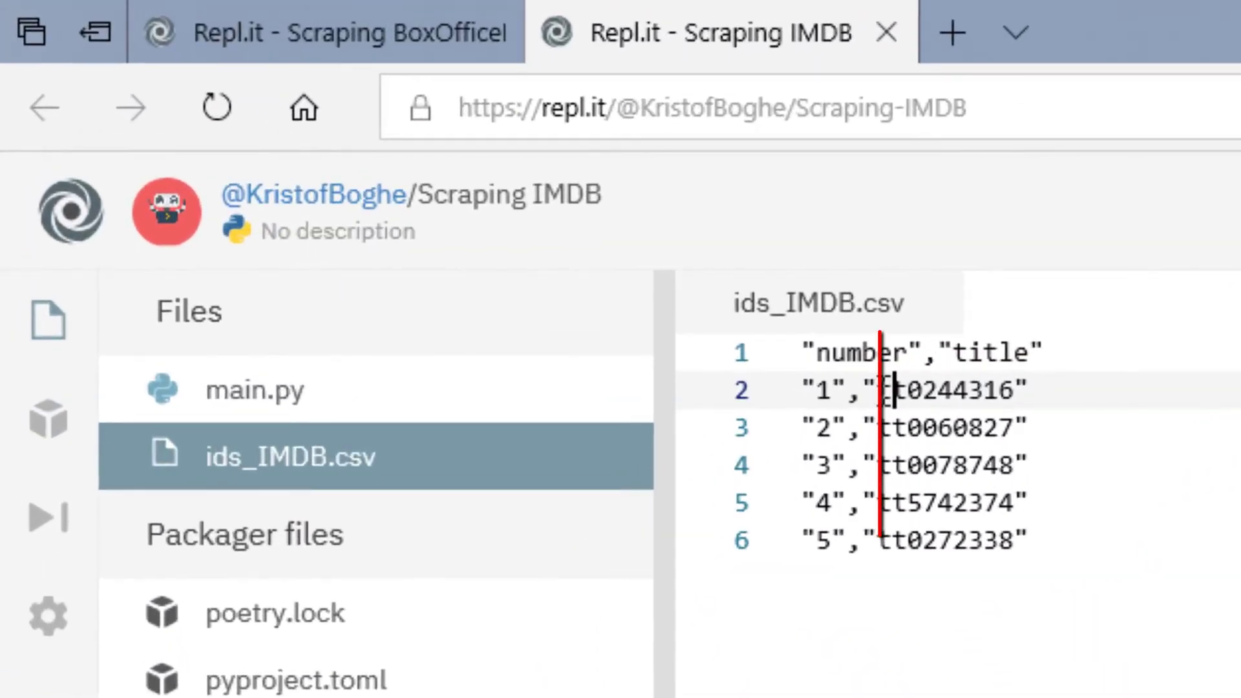
{"action": "left_click_drag", "start_coordinate": [754, 329], "coordinate": [867, 329]}
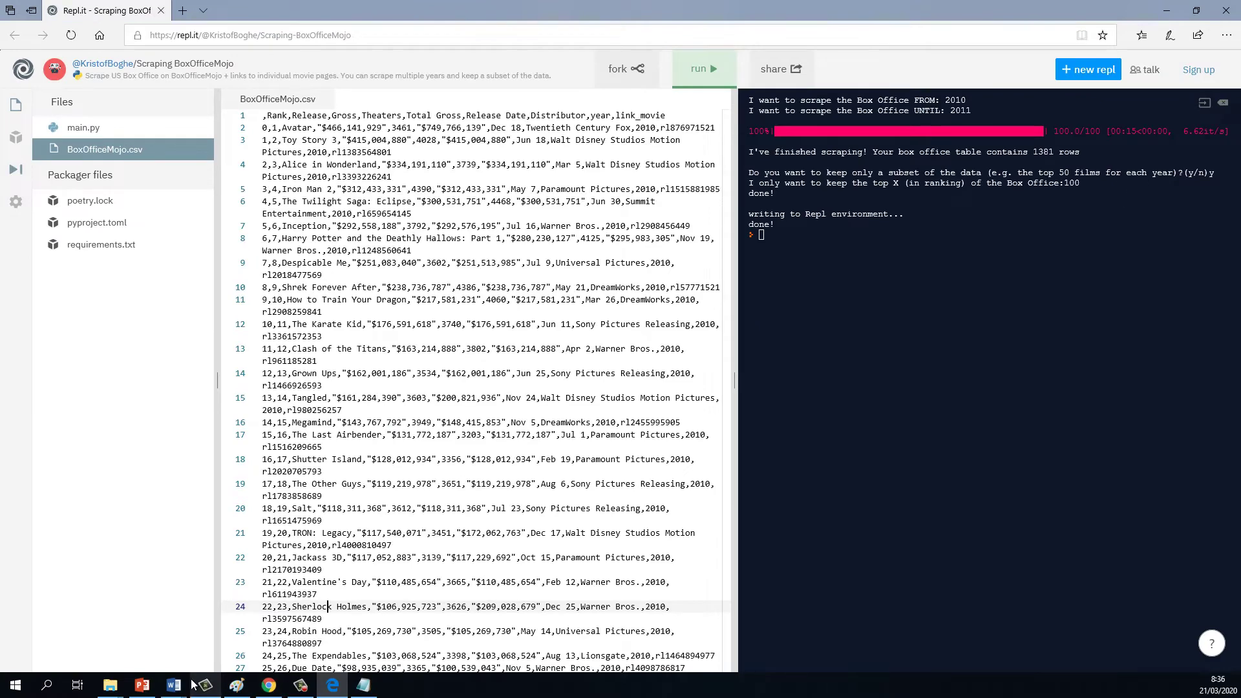
Switch to the PowerPoint presentation and start the slide show from slide 5, "Movies exercise: a solution"
{"action": "left_click", "coordinate": [142, 687]}
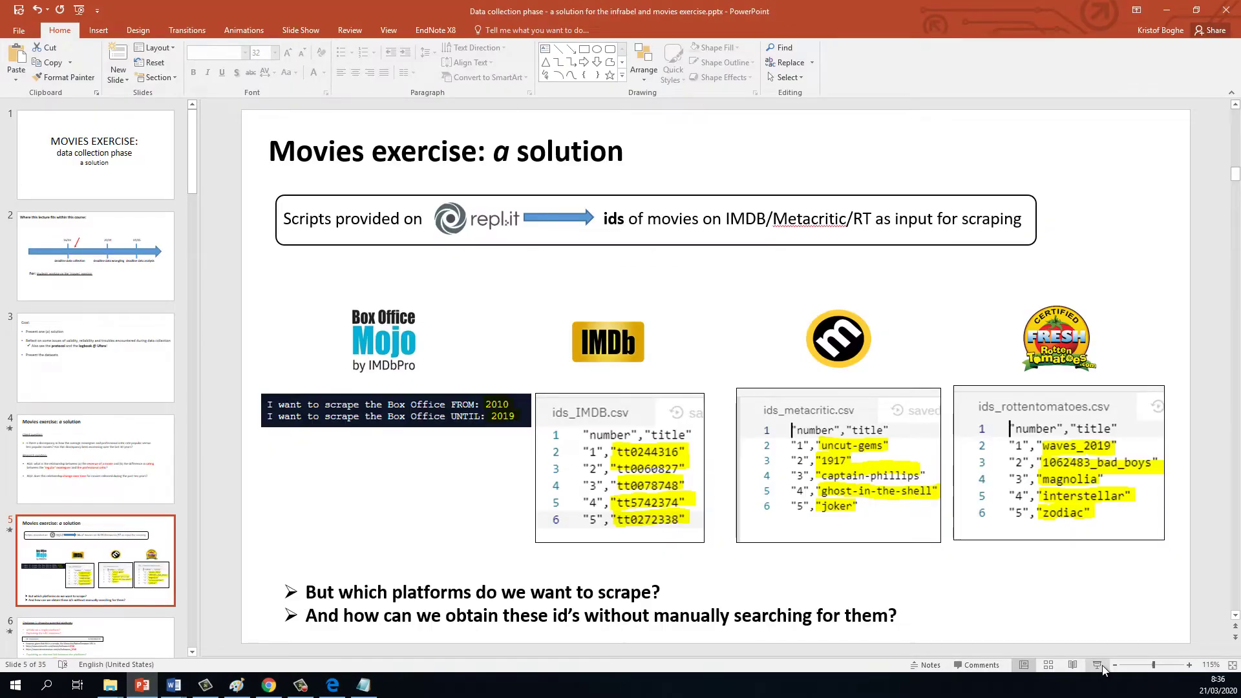
{"action": "left_click", "coordinate": [1103, 668]}
{"action": "left_click", "coordinate": [1104, 666]}
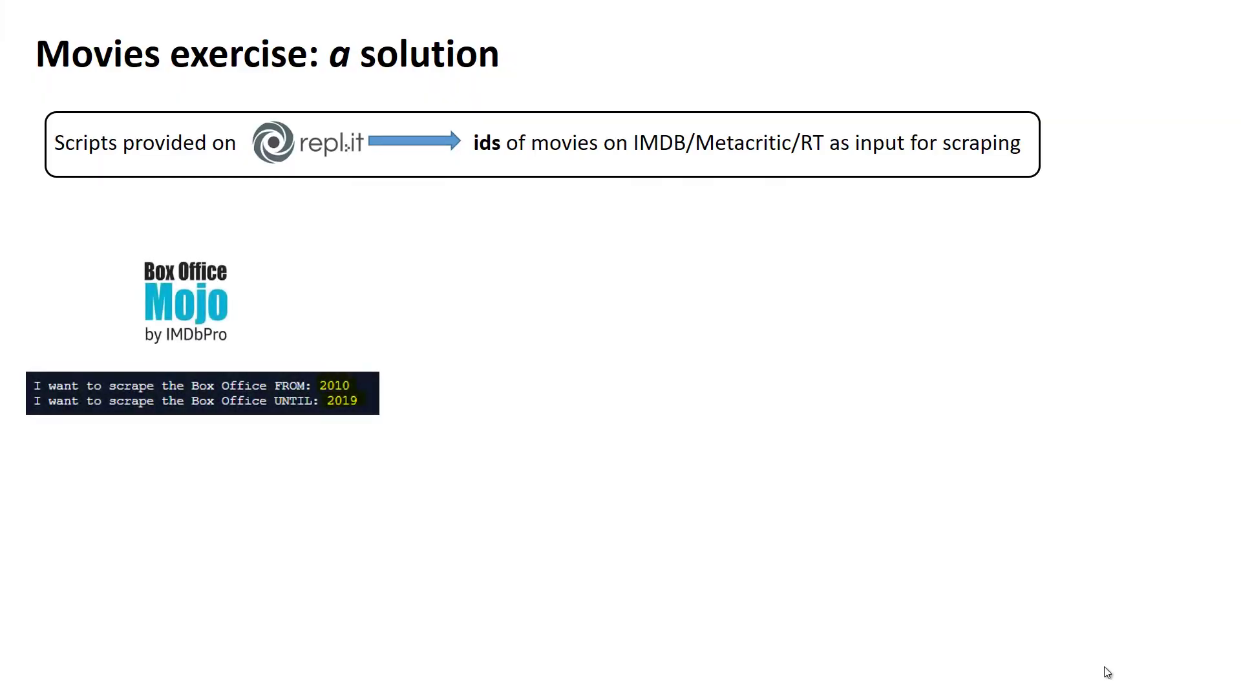
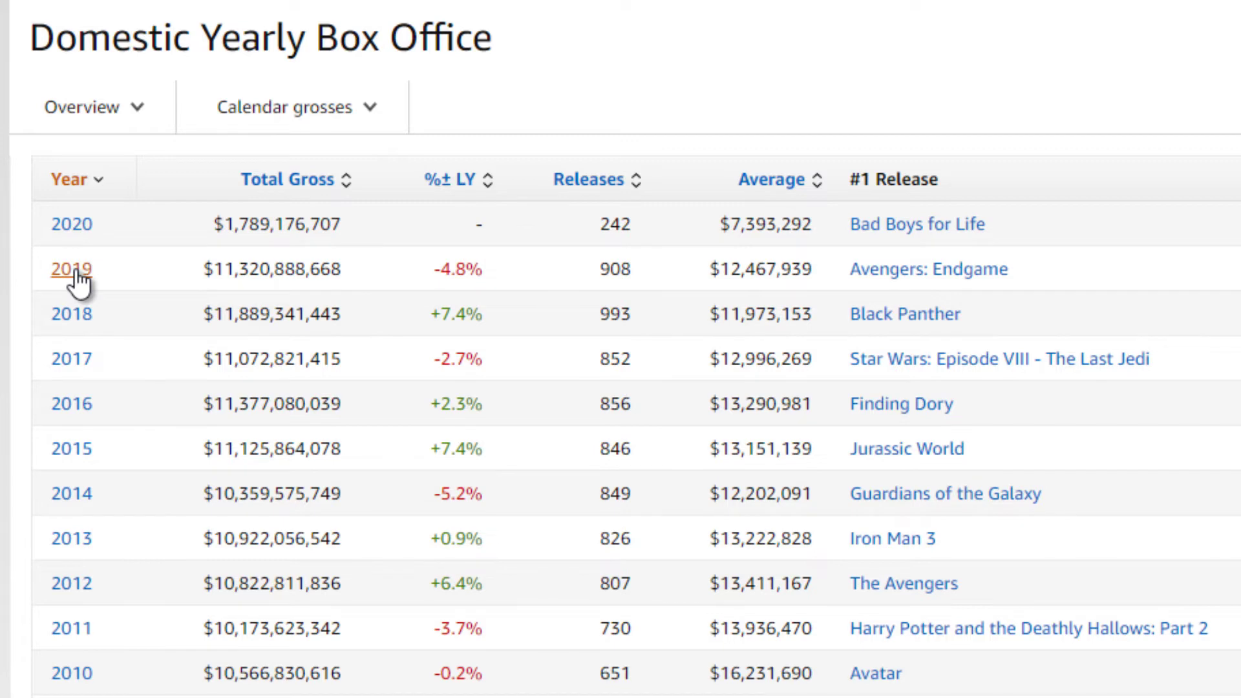
Look through the 2019 domestic ranking, return to the yearly box office list and view the years 2010 to 2019
{"action": "left_click", "coordinate": [71, 270]}
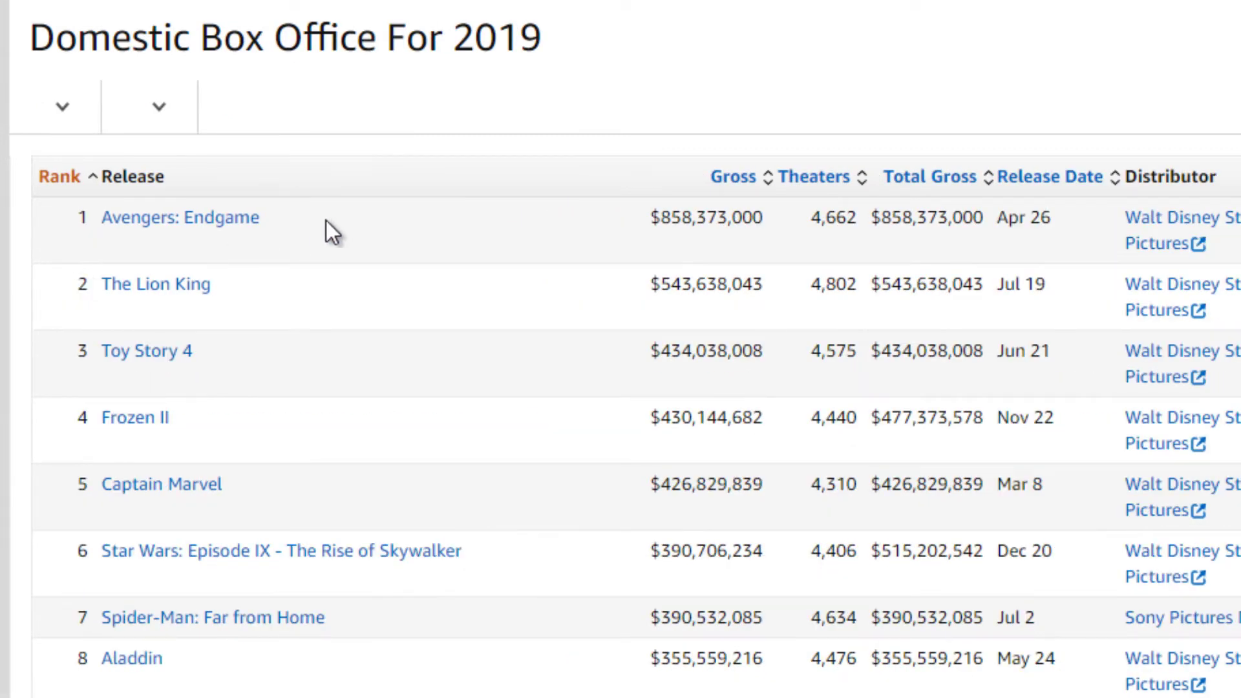
{"action": "scroll", "coordinate": [29, 264], "scroll_direction": "down", "scroll_amount": 4}
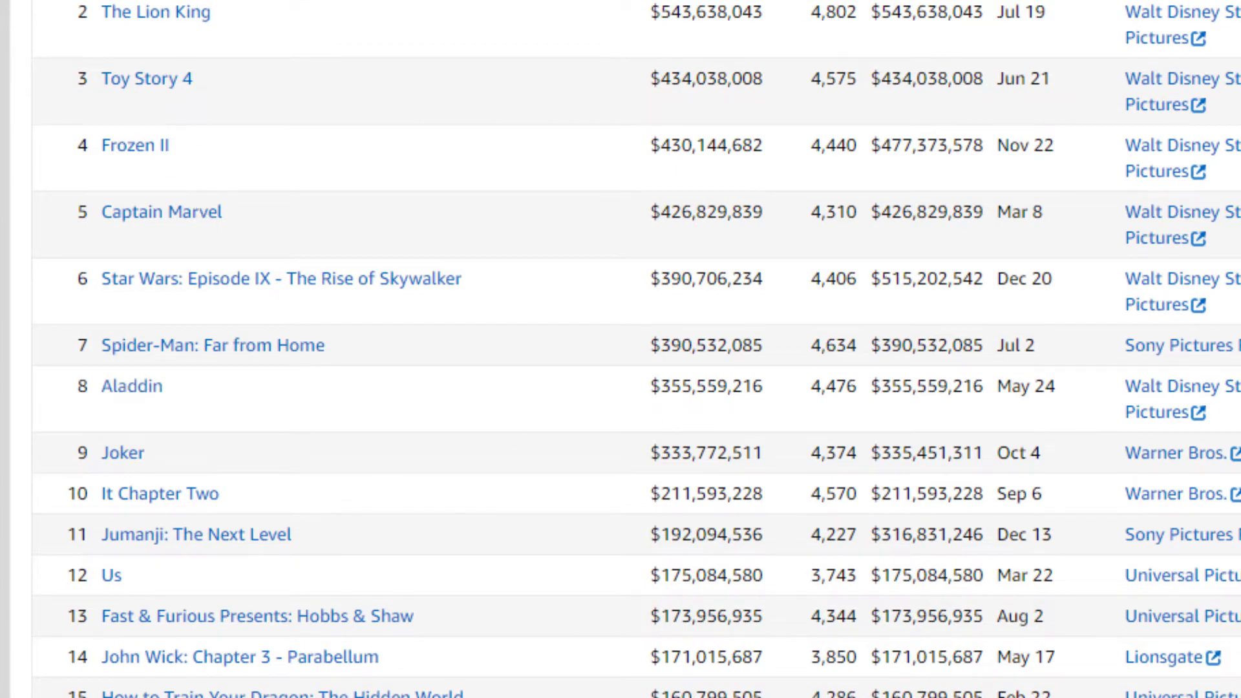
{"action": "scroll", "coordinate": [637, 349], "scroll_direction": "up", "scroll_amount": 4}
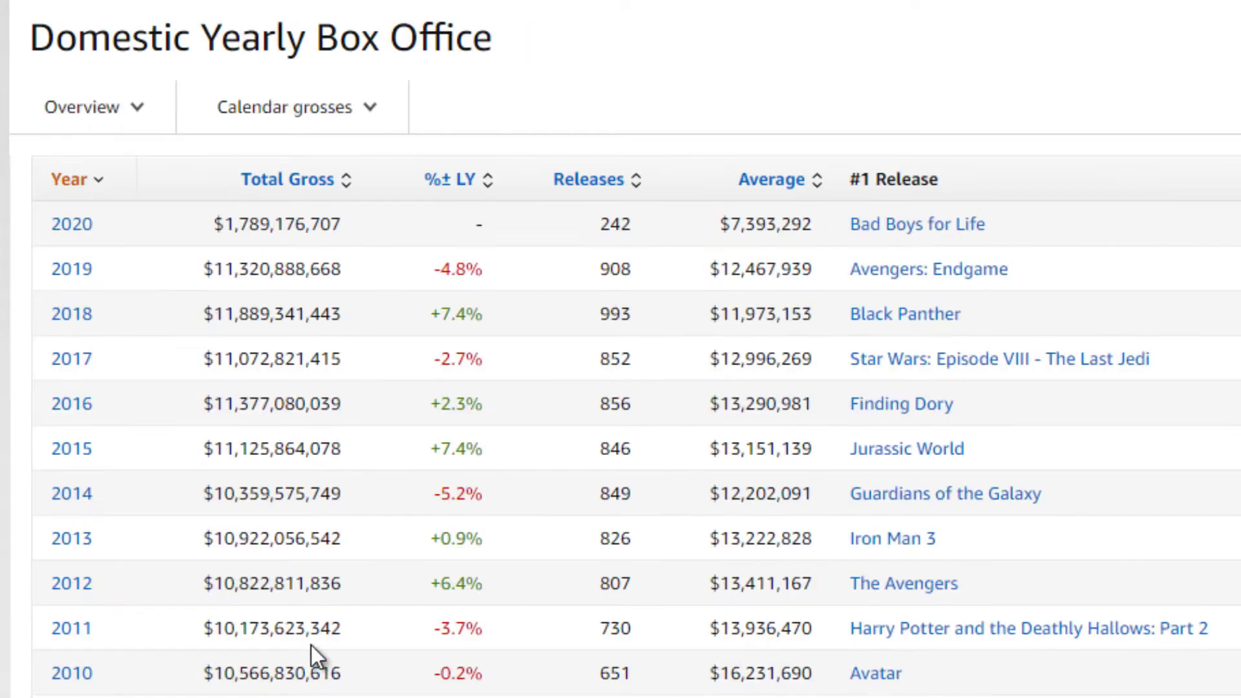
{"action": "scroll", "coordinate": [284, 621], "scroll_direction": "down", "scroll_amount": 2}
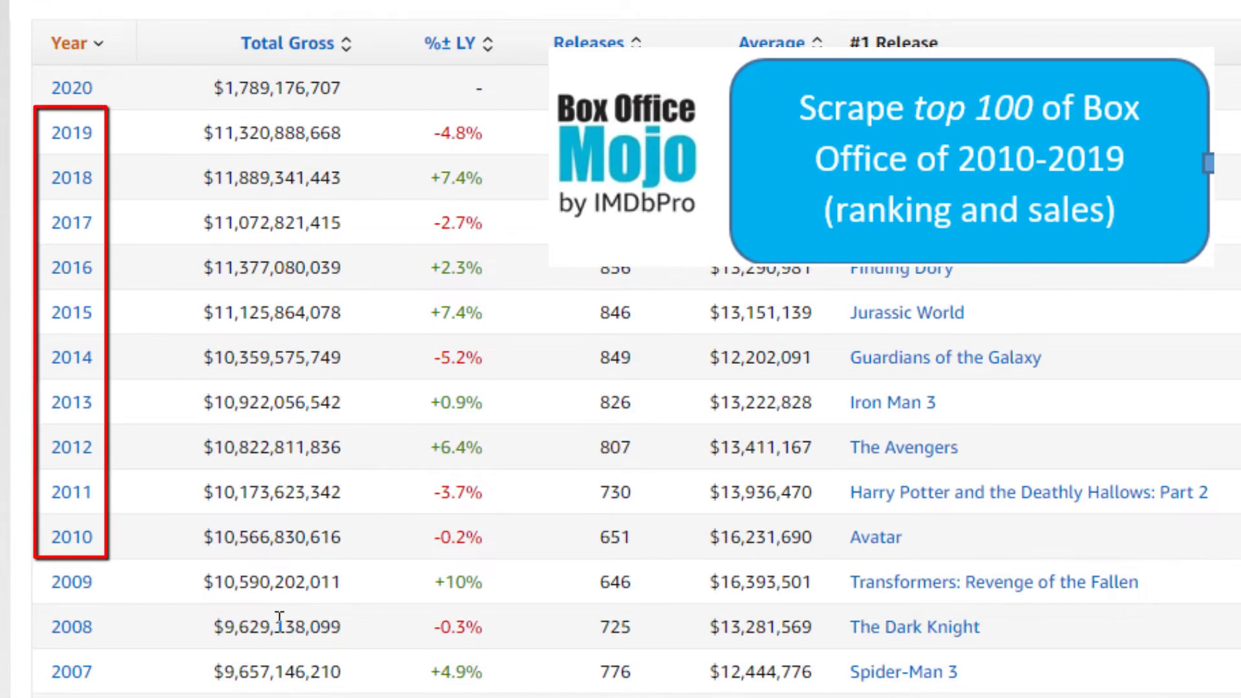
Open the 2019 domestic ranking and inspect the HTML element of the Avengers: Endgame release link
{"action": "left_click", "coordinate": [73, 135]}
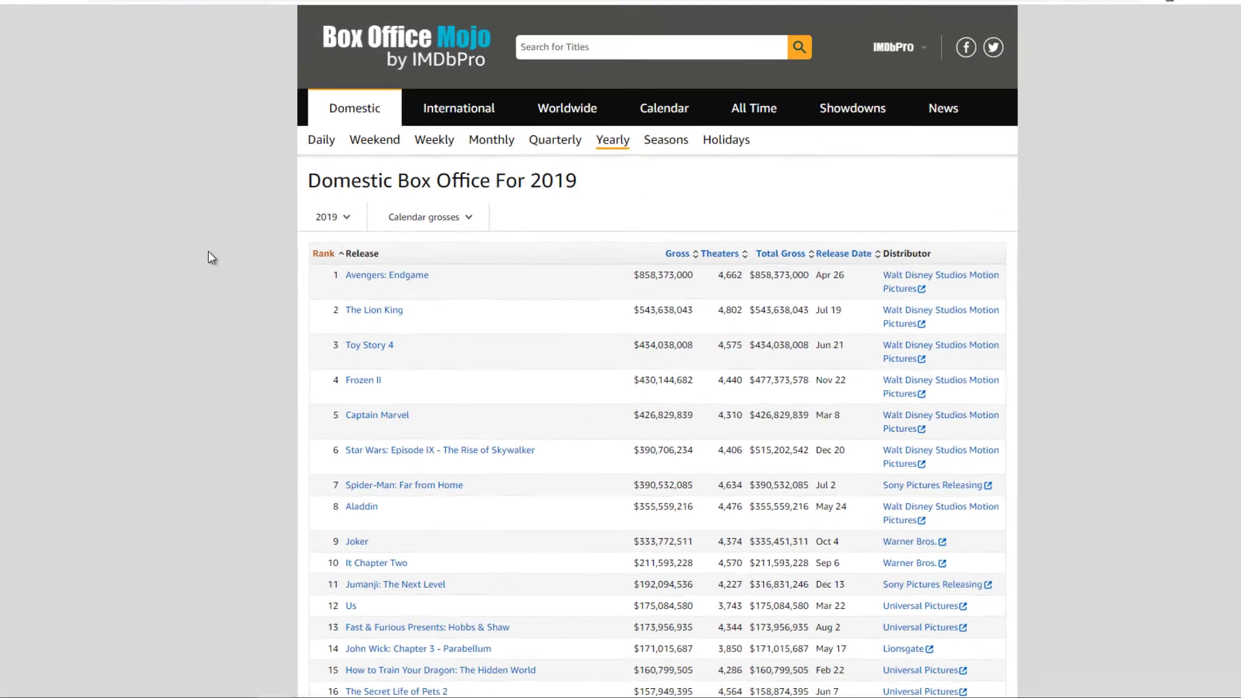
{"action": "right_click", "coordinate": [0, 150]}
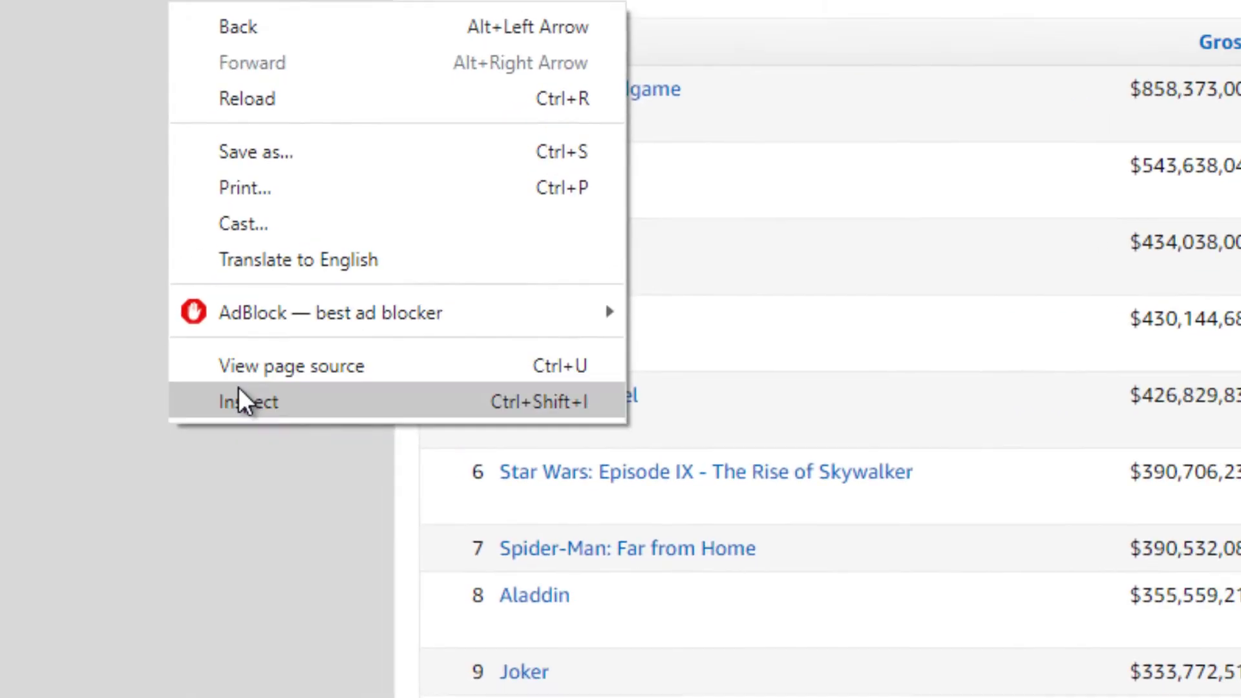
{"action": "left_click", "coordinate": [239, 388]}
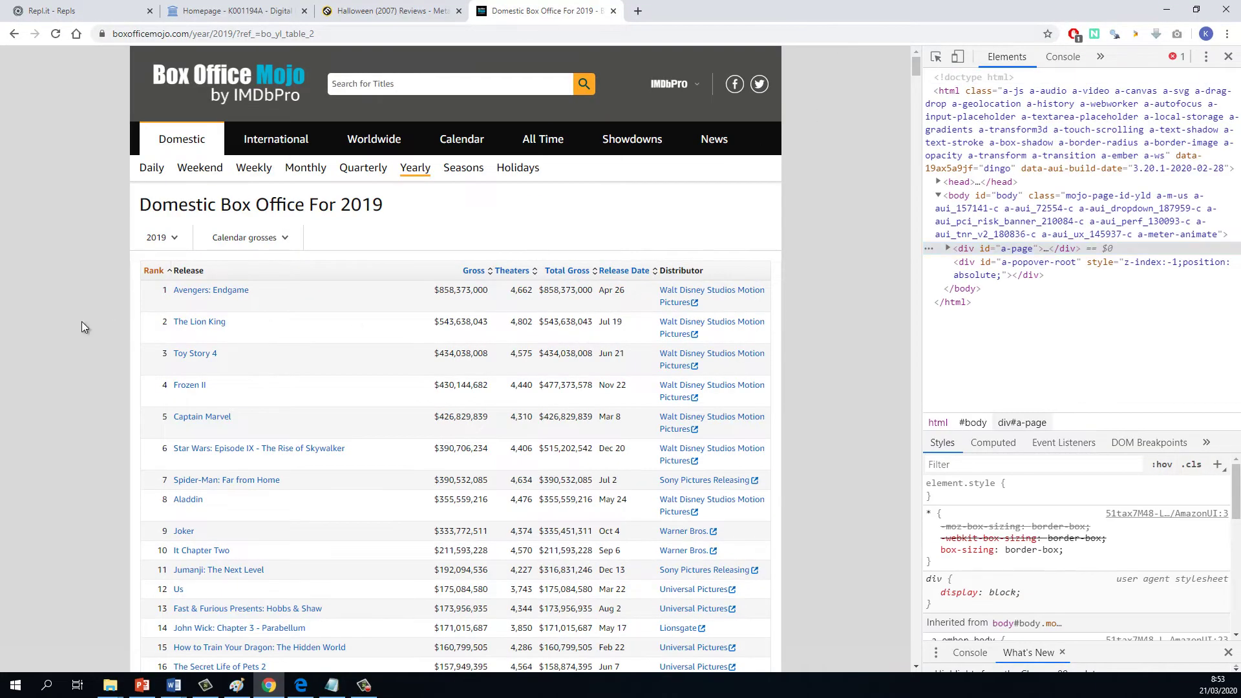
{"action": "right_click", "coordinate": [82, 322]}
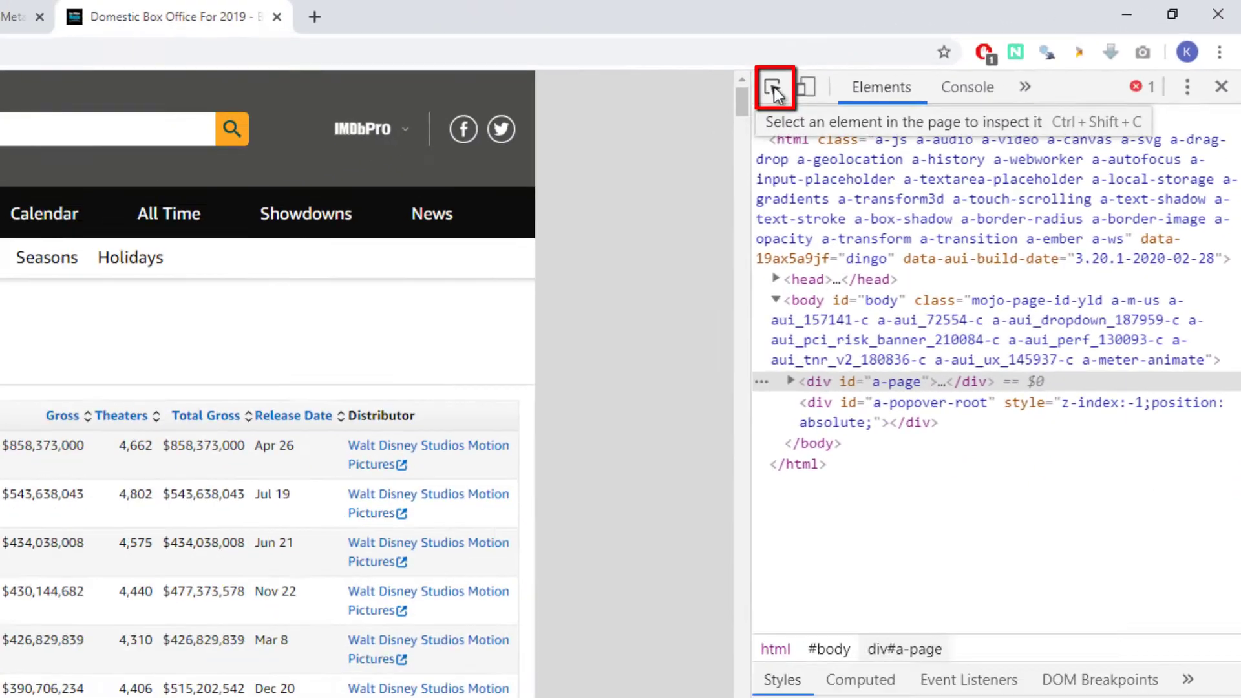
{"action": "left_click", "coordinate": [362, 163]}
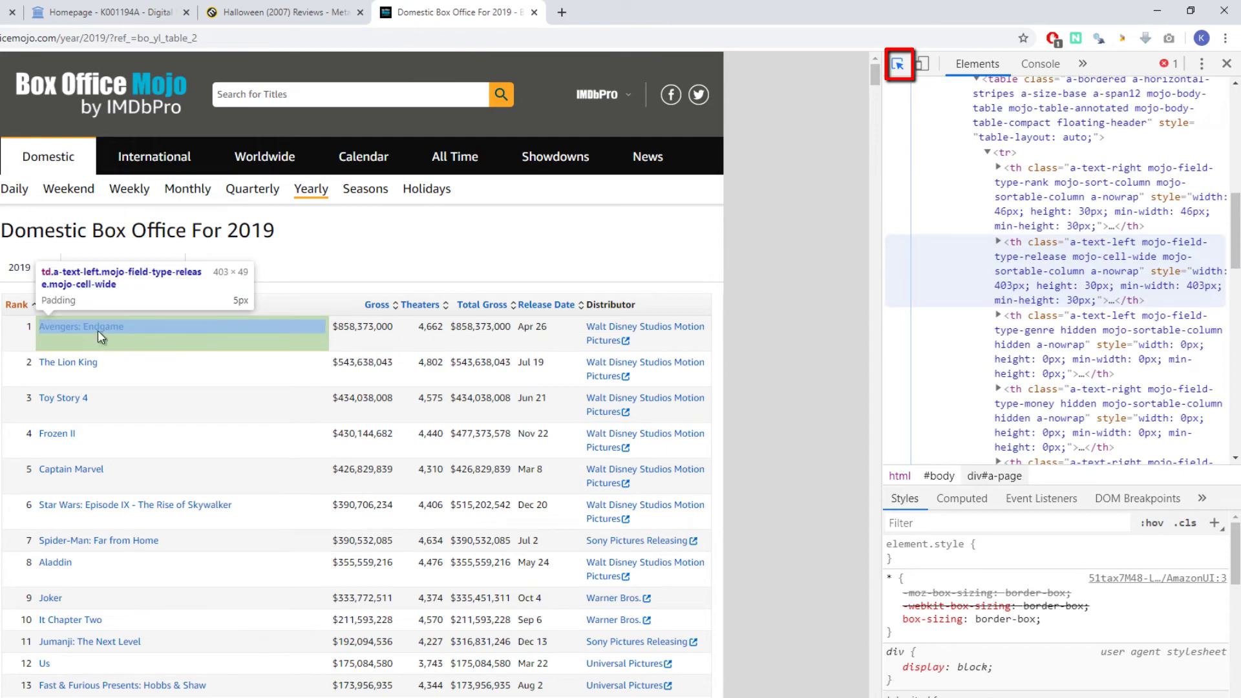
{"action": "left_click", "coordinate": [98, 331]}
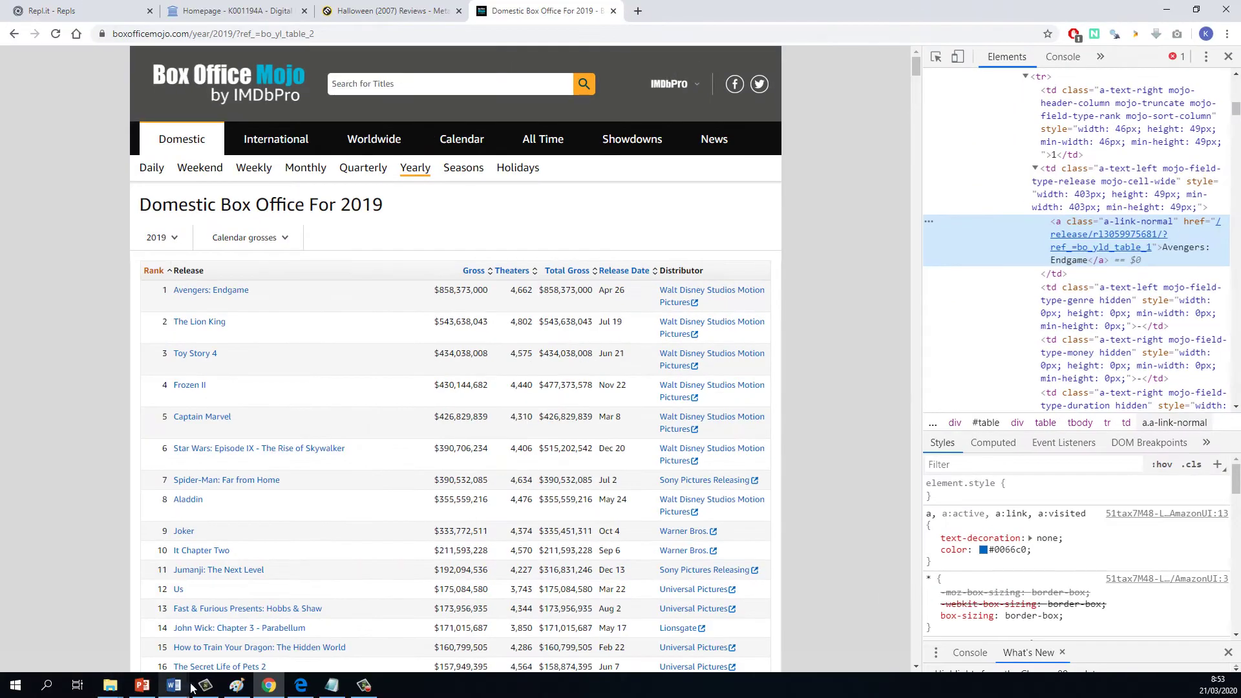
Switch to the Repl.it page and examine the release IDs in BoxOfficeMojo.csv, from Avatar to Shrek Forever After
{"action": "left_click", "coordinate": [300, 685]}
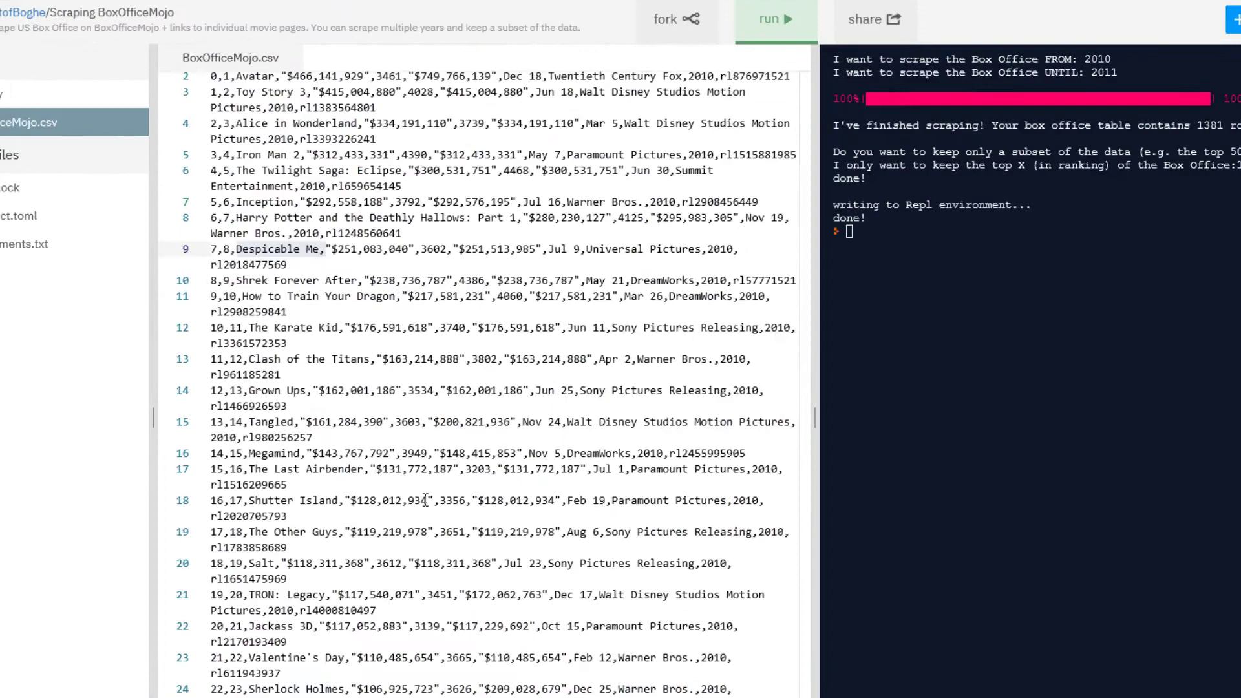
{"action": "left_click", "coordinate": [582, 311]}
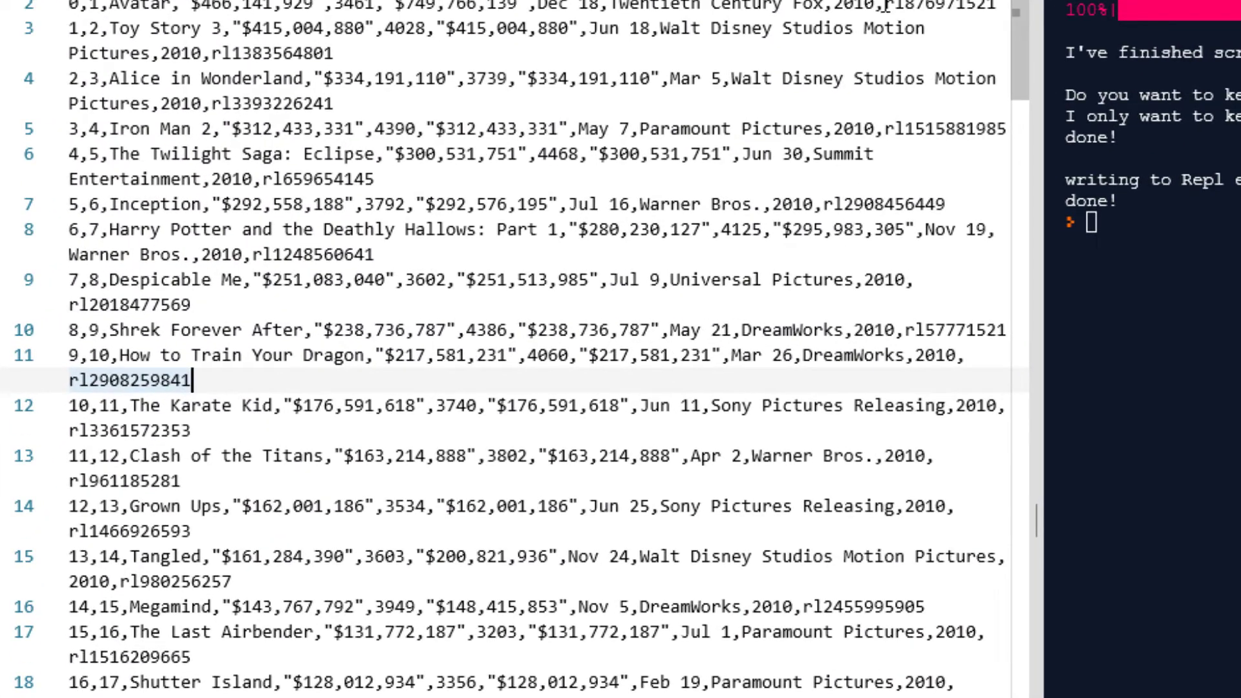
{"action": "left_click_drag", "start_coordinate": [886, 7], "coordinate": [1001, 6]}
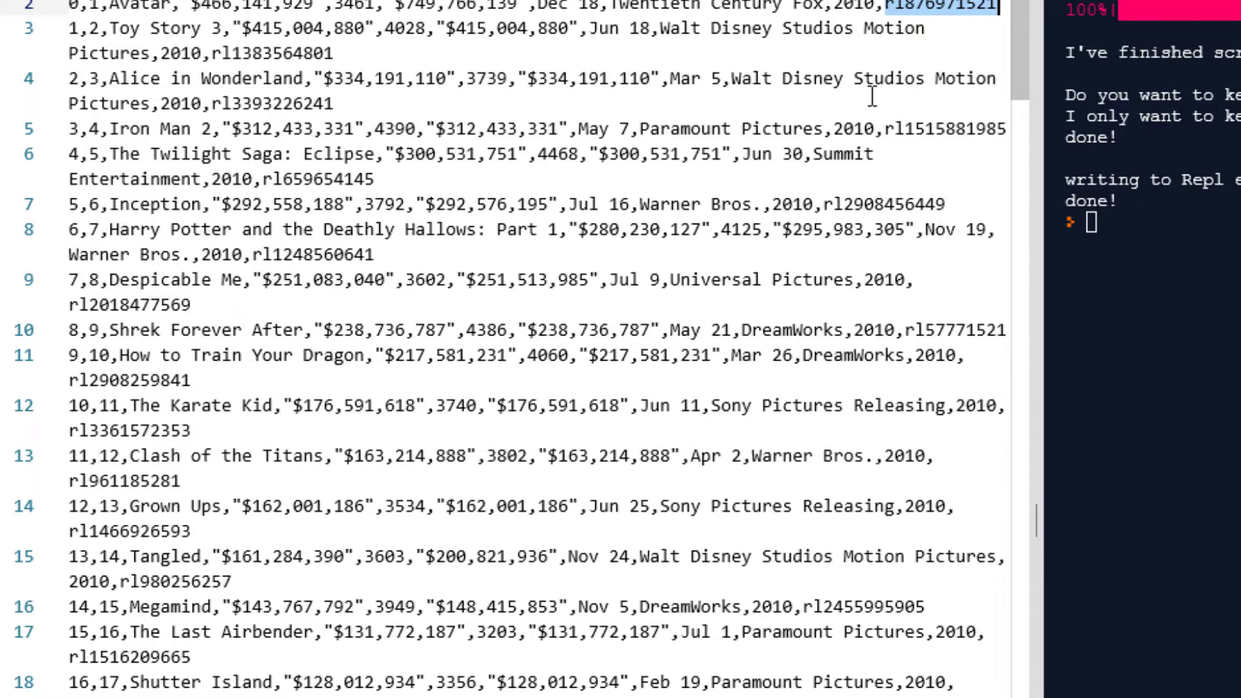
{"action": "left_click_drag", "start_coordinate": [252, 254], "coordinate": [335, 254]}
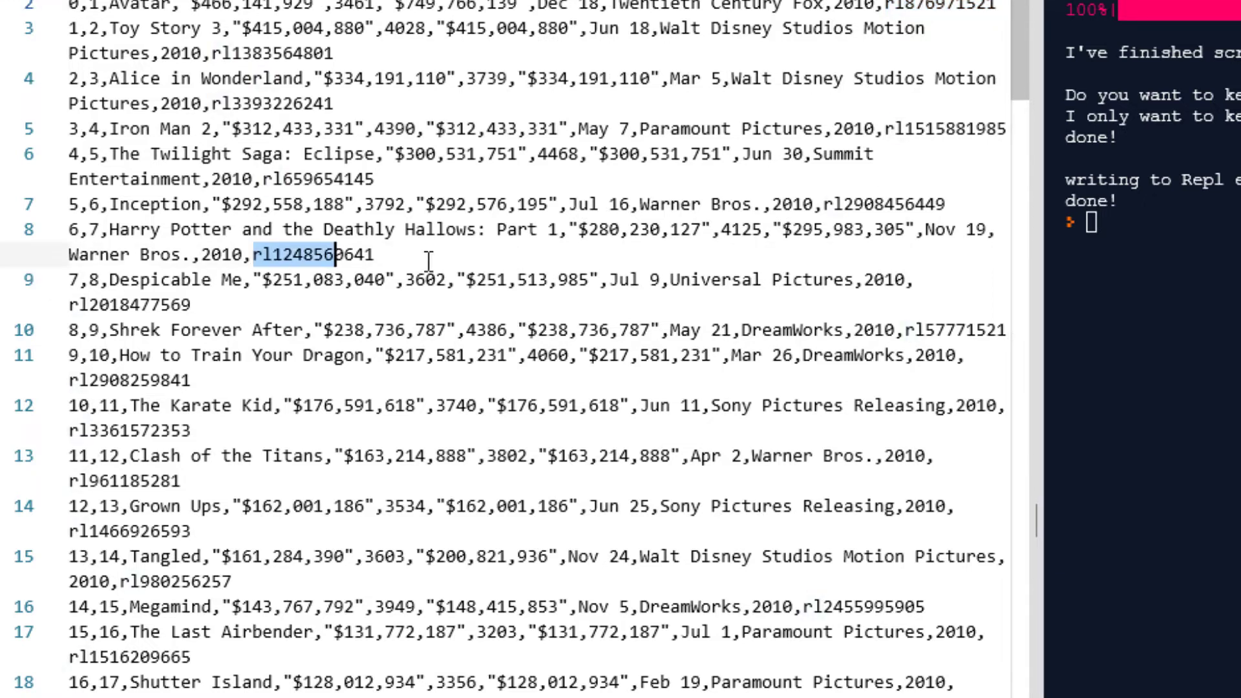
{"action": "left_click_drag", "start_coordinate": [428, 261], "coordinate": [543, 265]}
{"action": "double_click", "coordinate": [129, 304]}
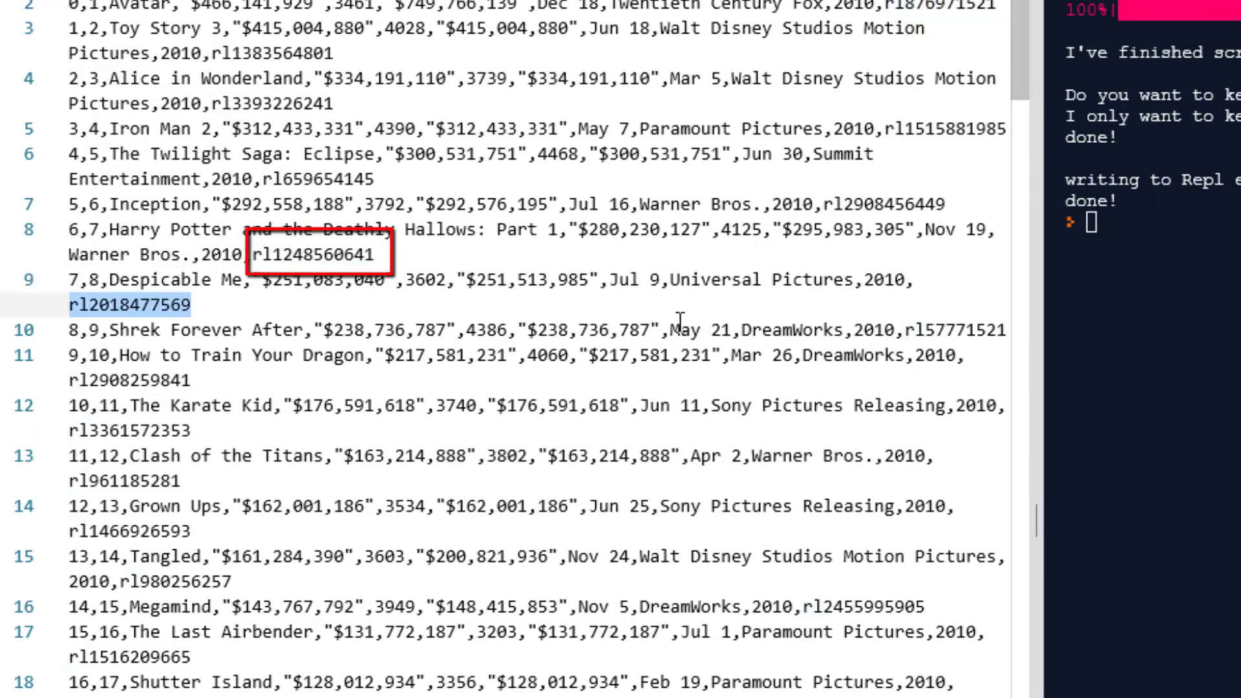
{"action": "double_click", "coordinate": [912, 330]}
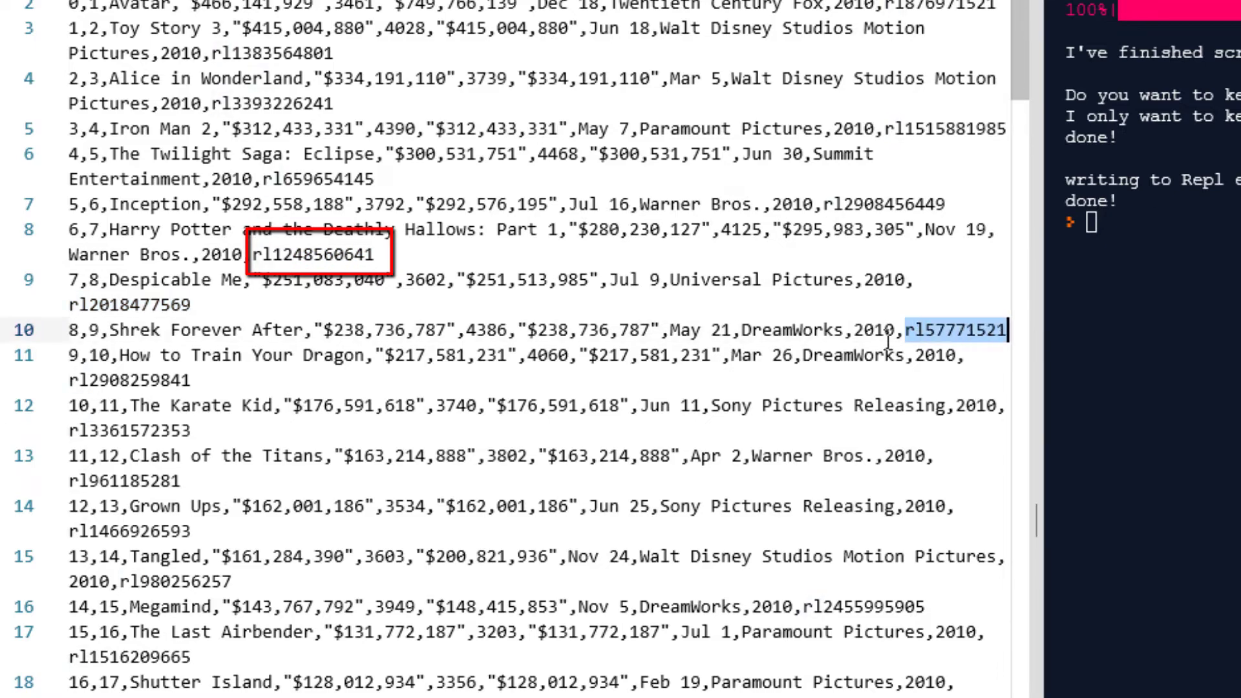
{"action": "double_click", "coordinate": [170, 382]}
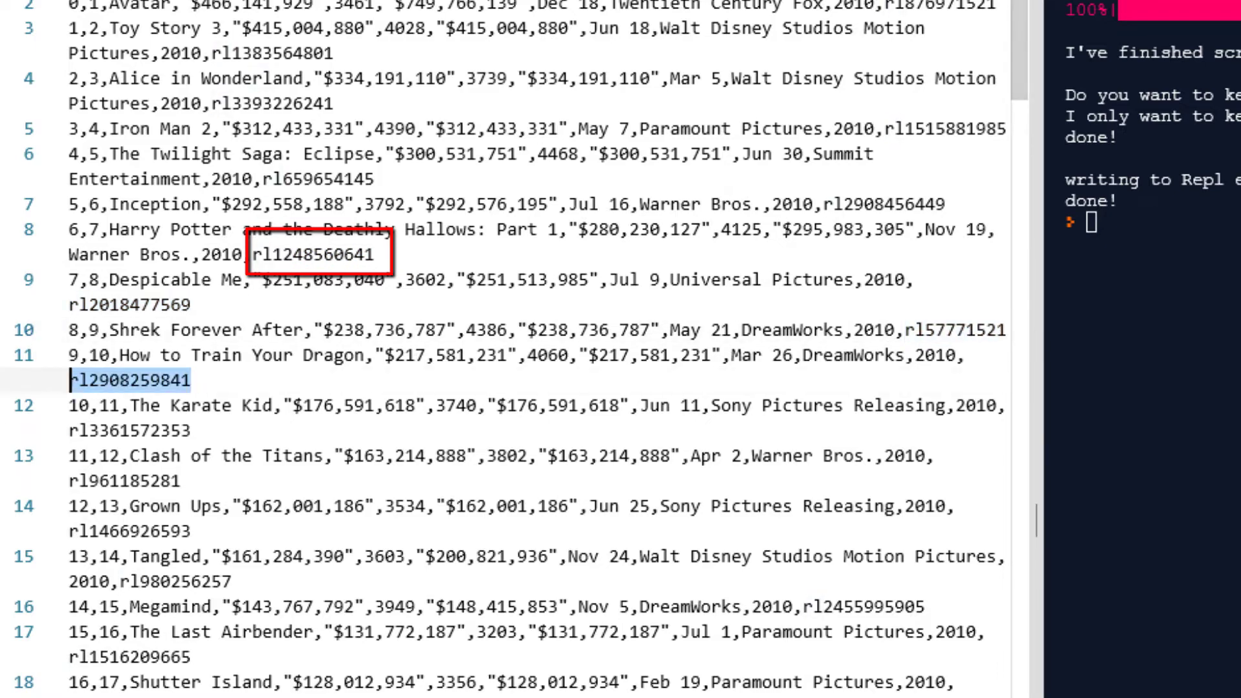
{"action": "right_click", "coordinate": [166, 387]}
{"action": "left_click", "coordinate": [212, 514]}
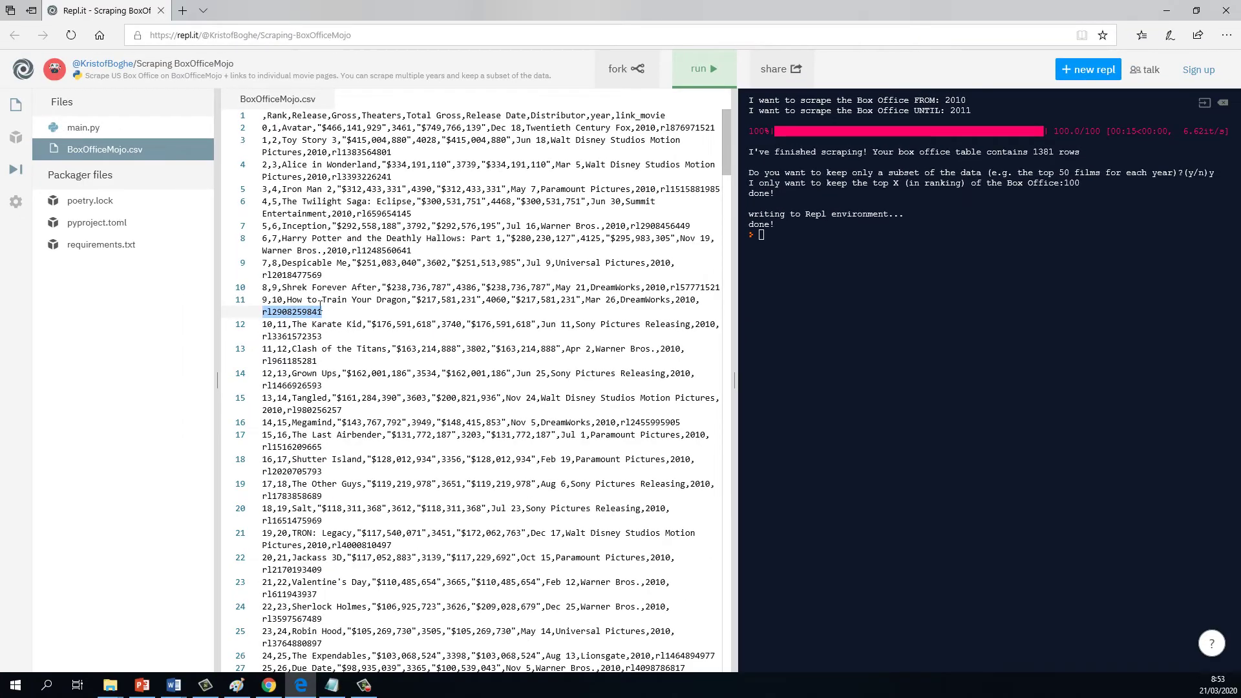
{"action": "right_click", "coordinate": [298, 312]}
{"action": "left_click", "coordinate": [327, 381]}
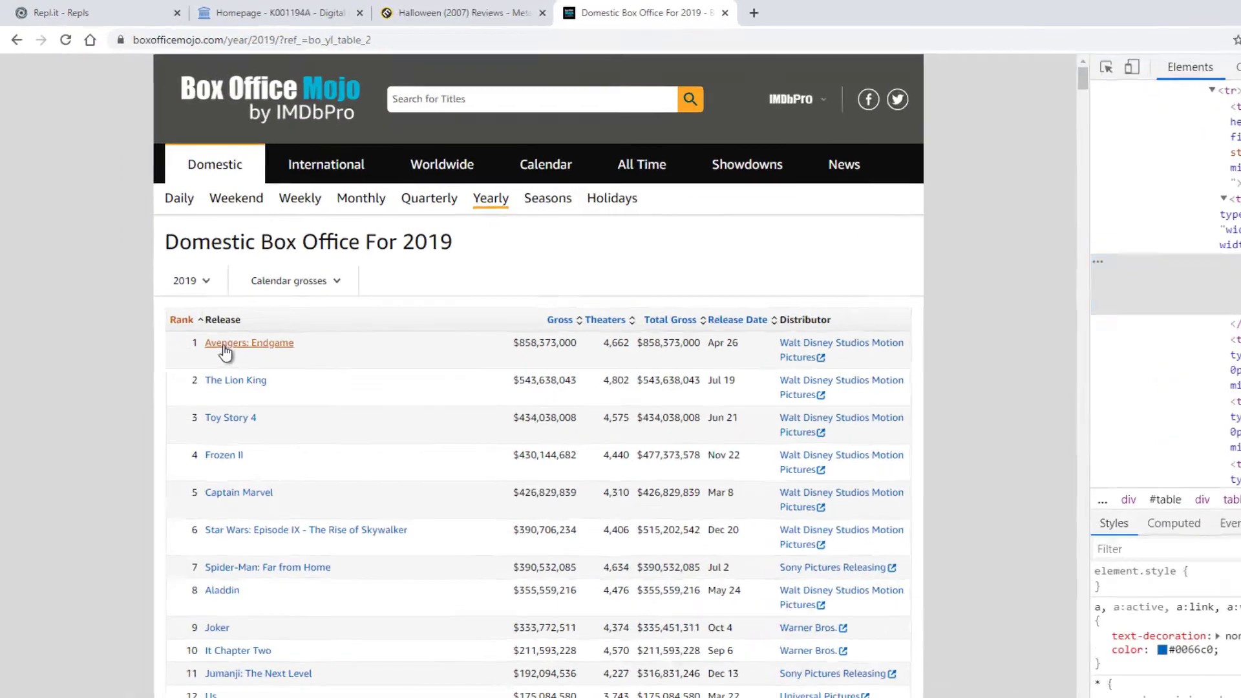
{"action": "left_click", "coordinate": [189, 291]}
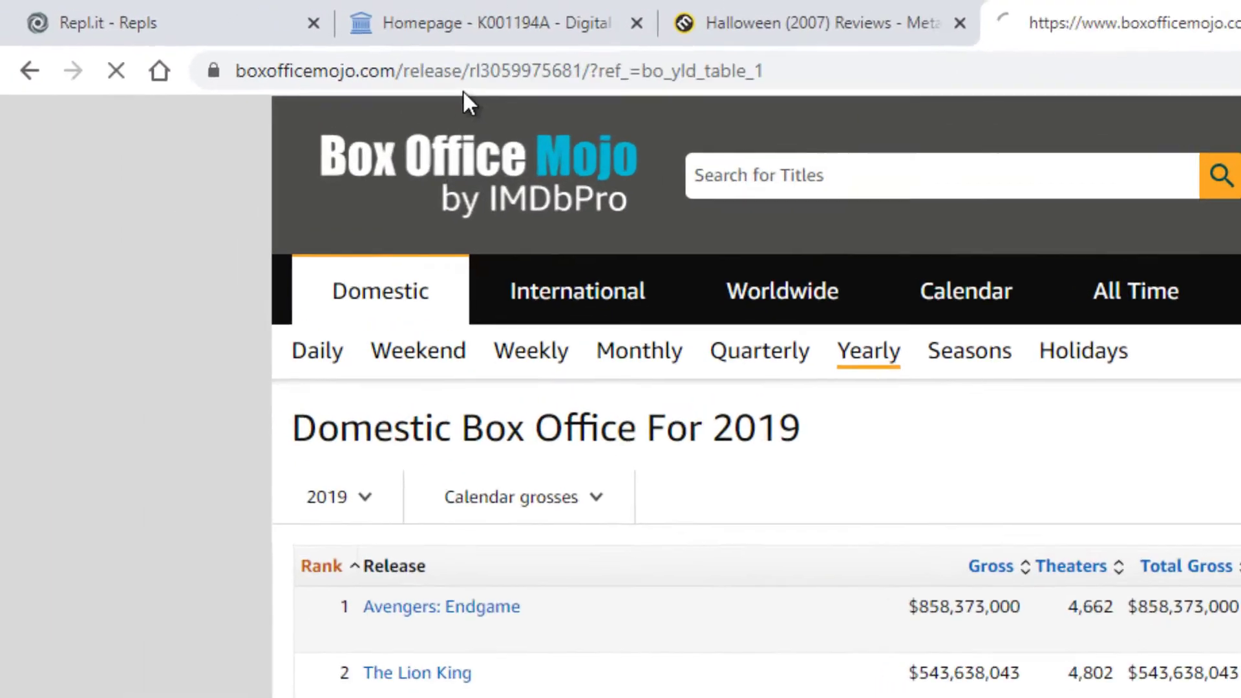
{"action": "left_click", "coordinate": [728, 97]}
{"action": "left_click", "coordinate": [720, 94]}
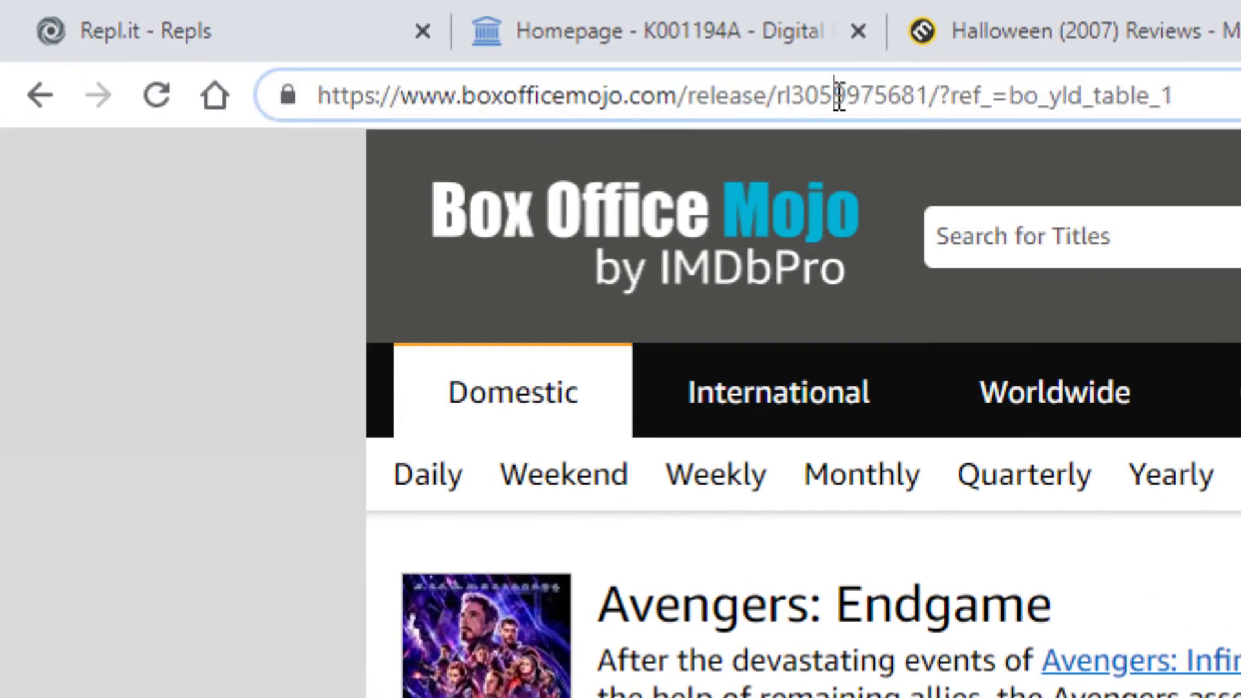
{"action": "double_click", "coordinate": [867, 97]}
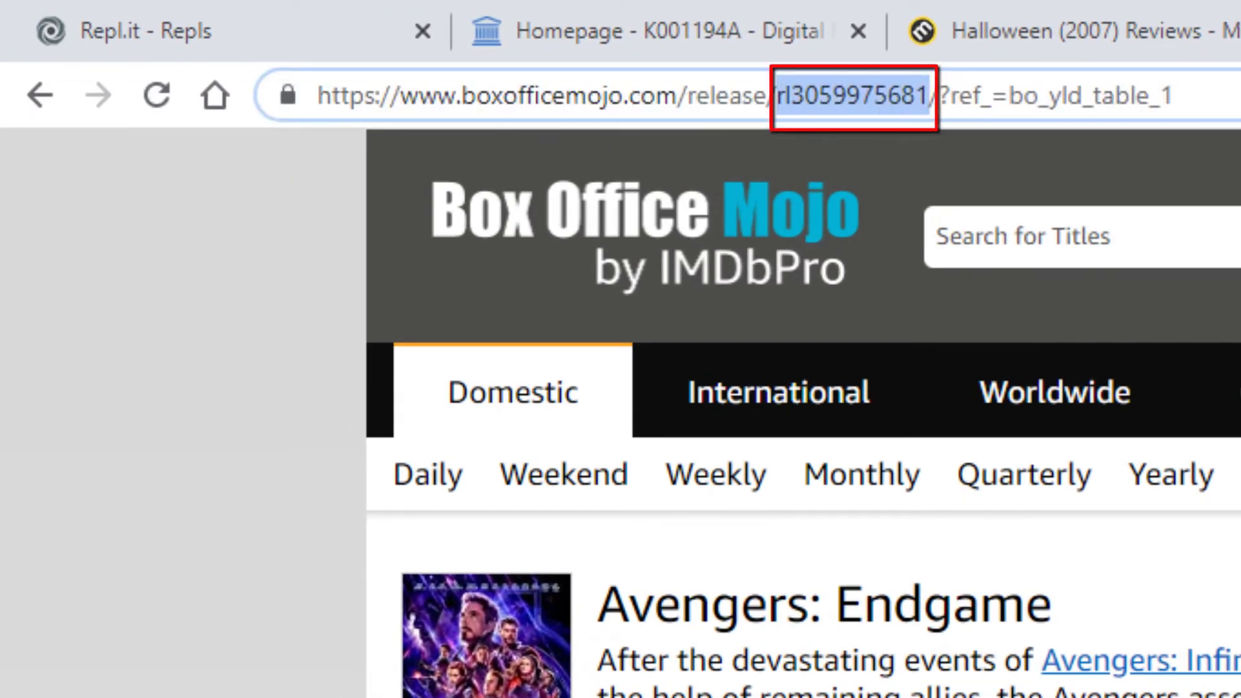
{"action": "key", "text": "ctrl+v"}
{"action": "key", "text": "Return"}
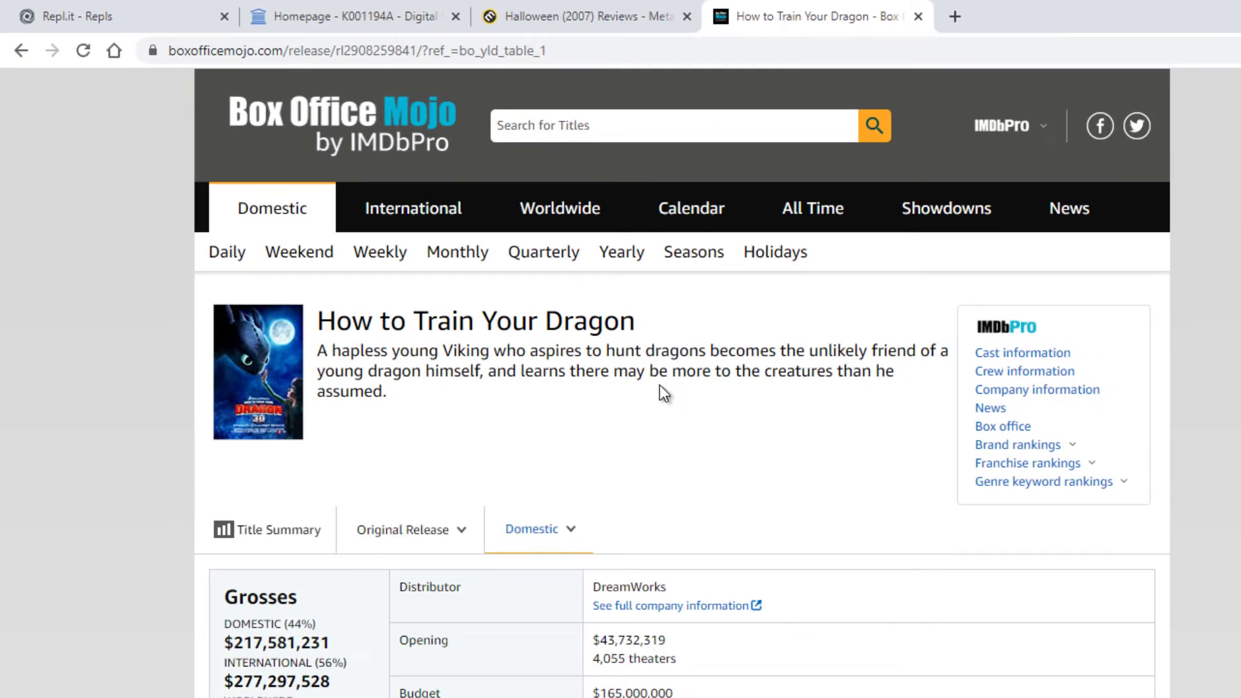
Go back to the 2019 domestic ranking and reopen the Avengers: Endgame release page
{"action": "left_click", "coordinate": [21, 52]}
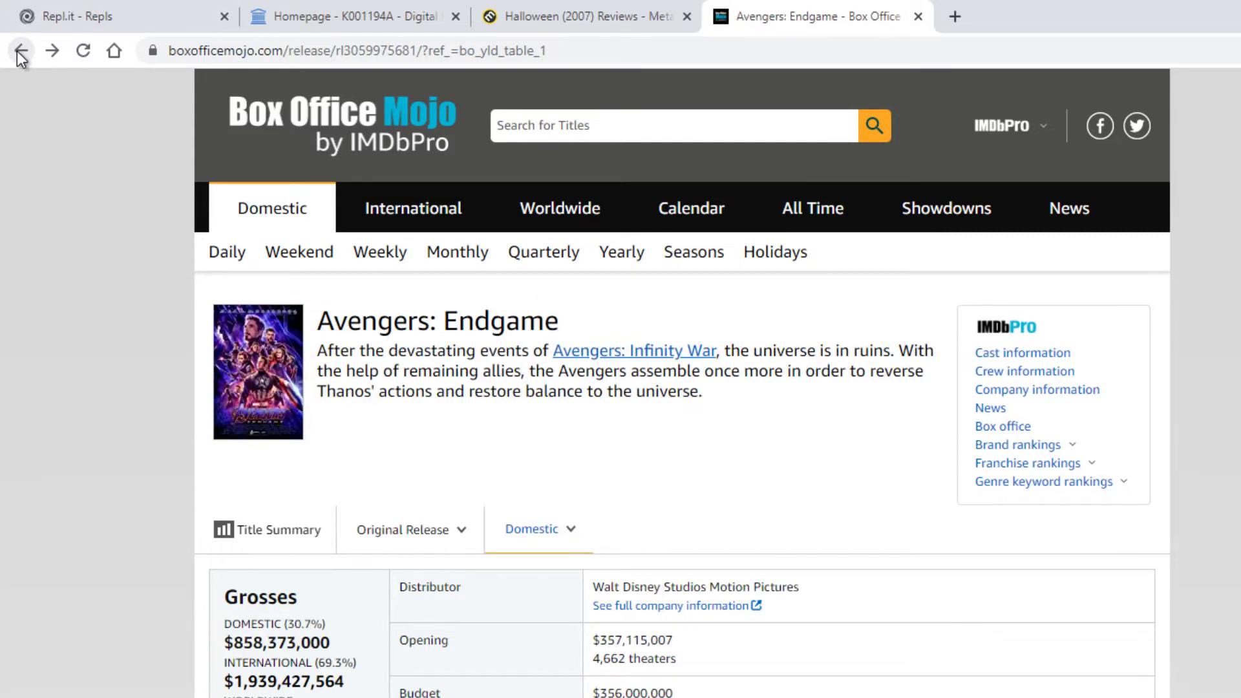
{"action": "left_click", "coordinate": [20, 54]}
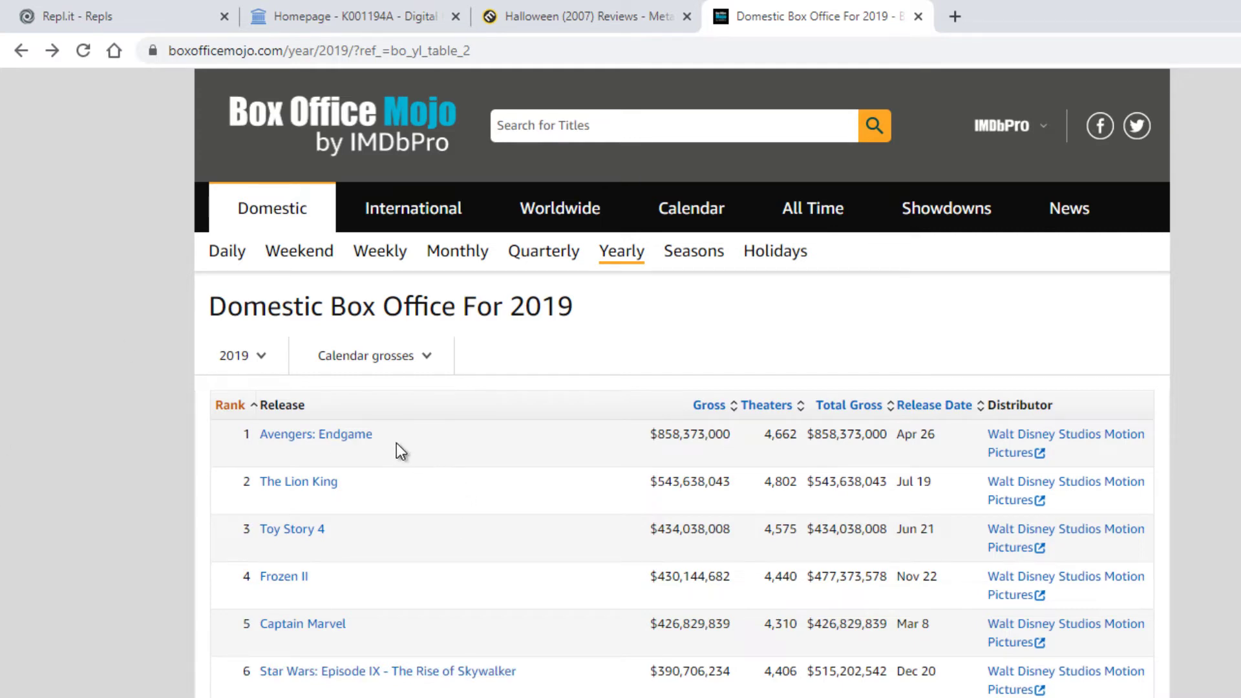
{"action": "left_click", "coordinate": [349, 435]}
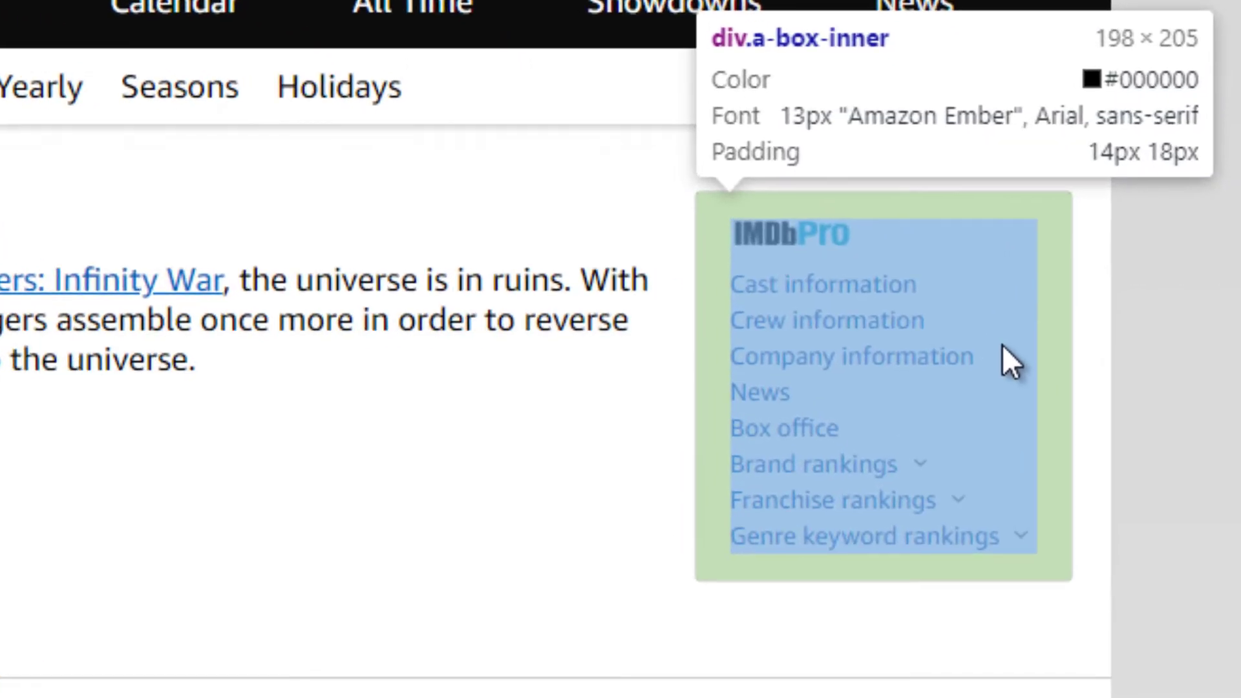
Inspect the Crew information link in the IMDbPro box and examine the title ID tt4154796 in its href
{"action": "left_click", "coordinate": [1010, 351]}
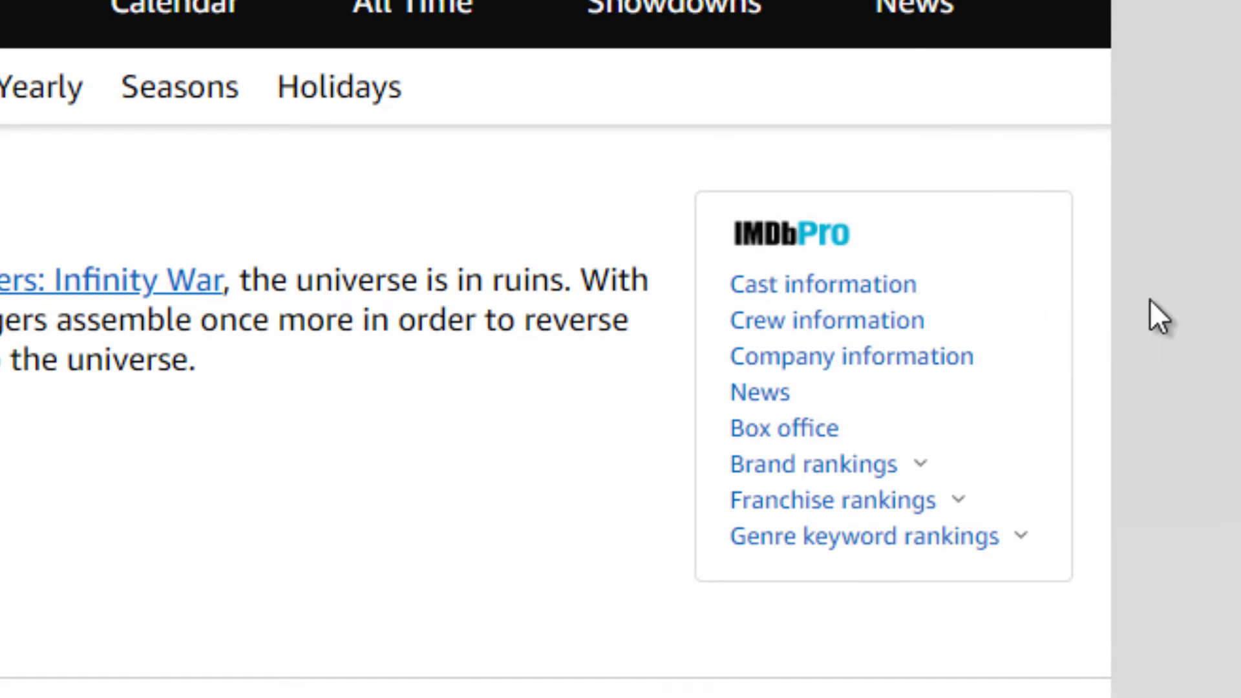
{"action": "key", "text": "ctrl+shift+c"}
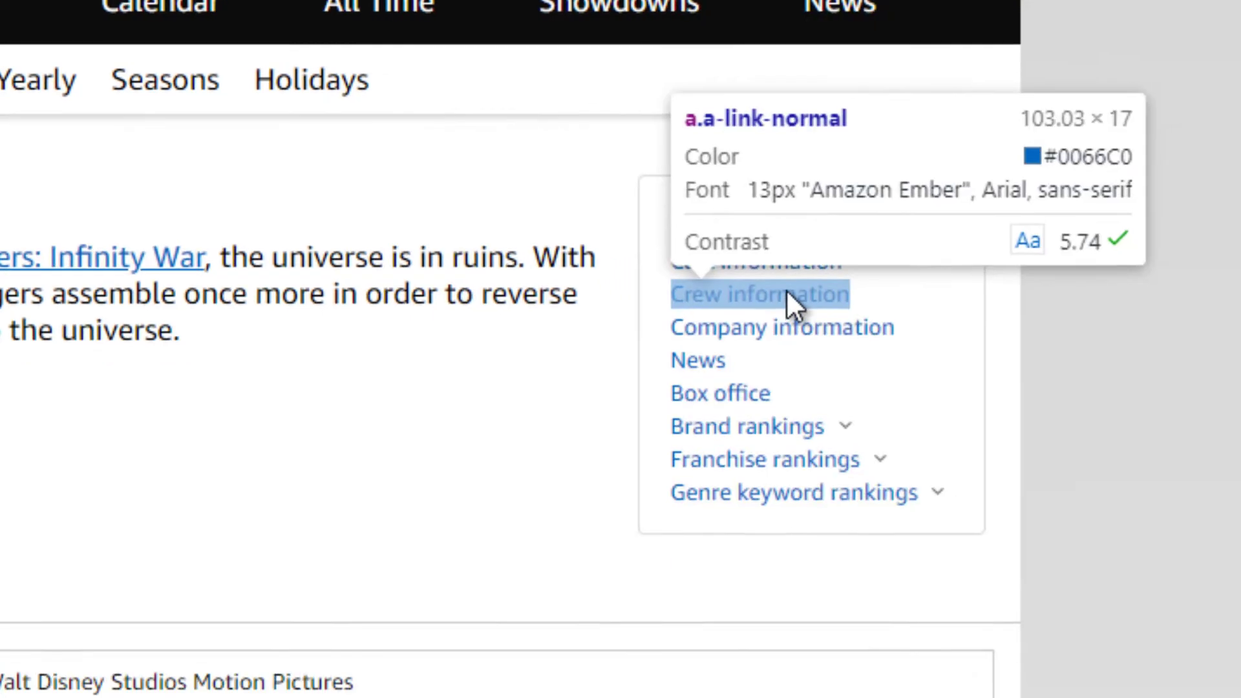
{"action": "left_click", "coordinate": [855, 320]}
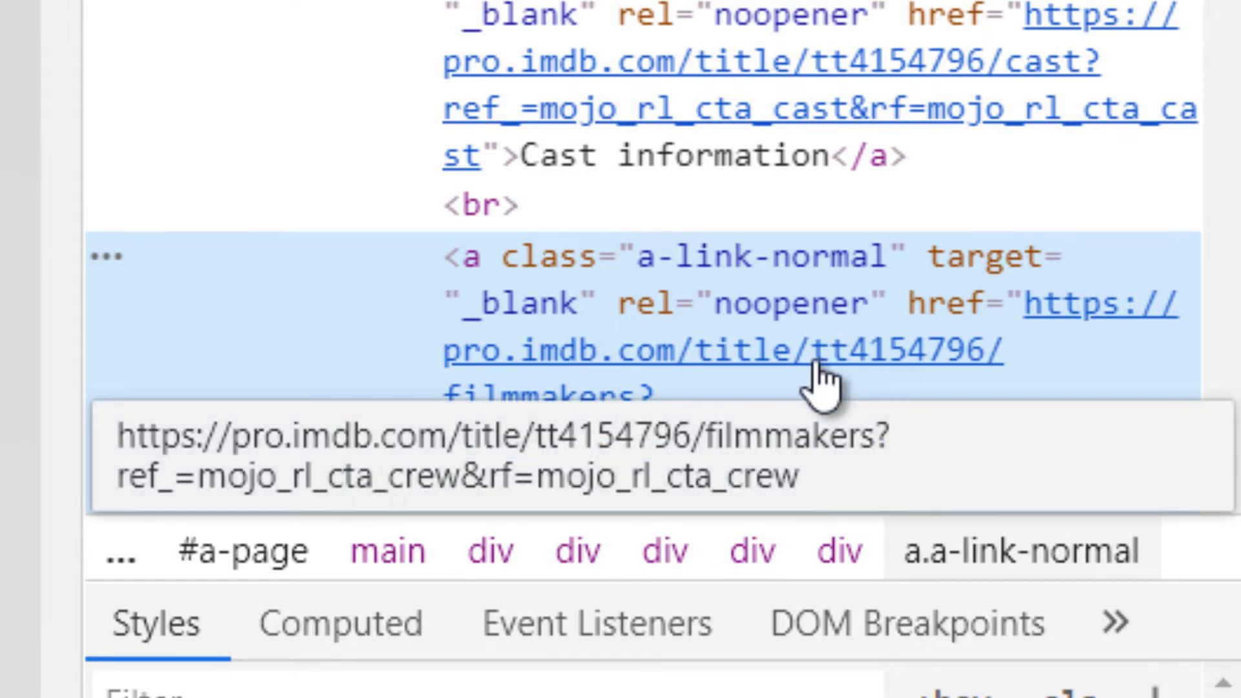
{"action": "left_click_drag", "start_coordinate": [816, 375], "coordinate": [840, 397]}
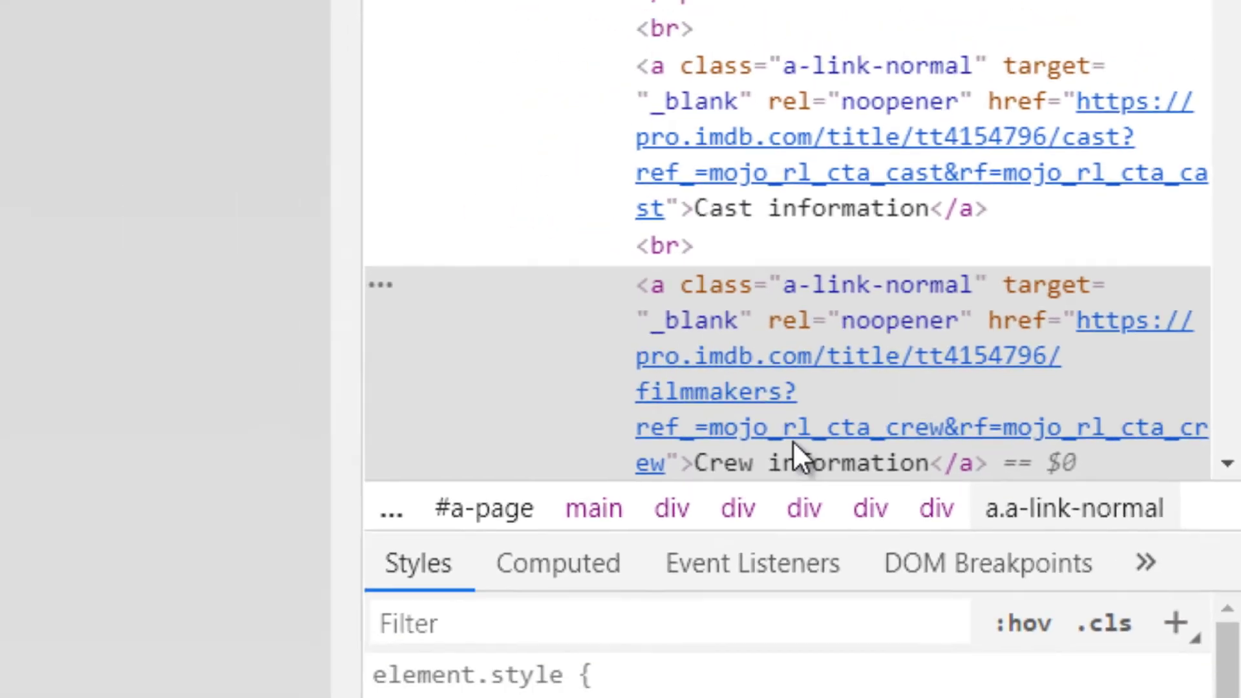
Highlight the Avengers: Endgame title, open its Crew information page on IMDbPro, and select that page's address
{"action": "mouse_move", "coordinate": [176, 689]}
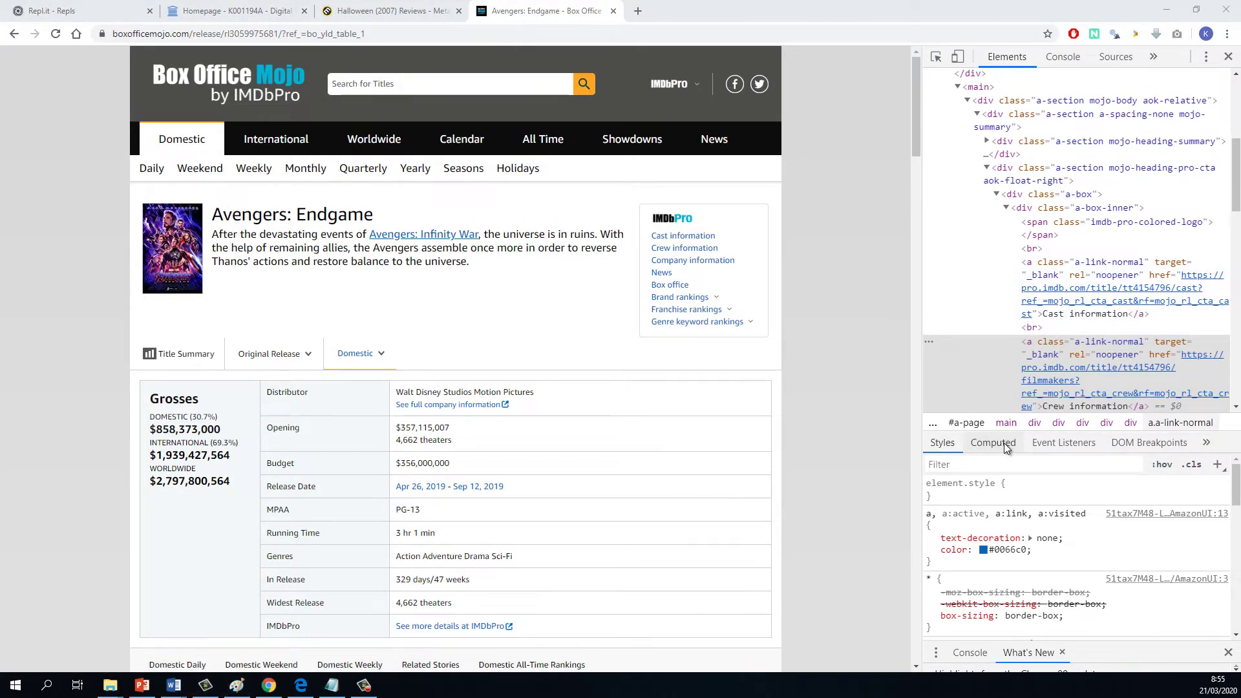
{"action": "left_click_drag", "start_coordinate": [214, 221], "coordinate": [378, 218]}
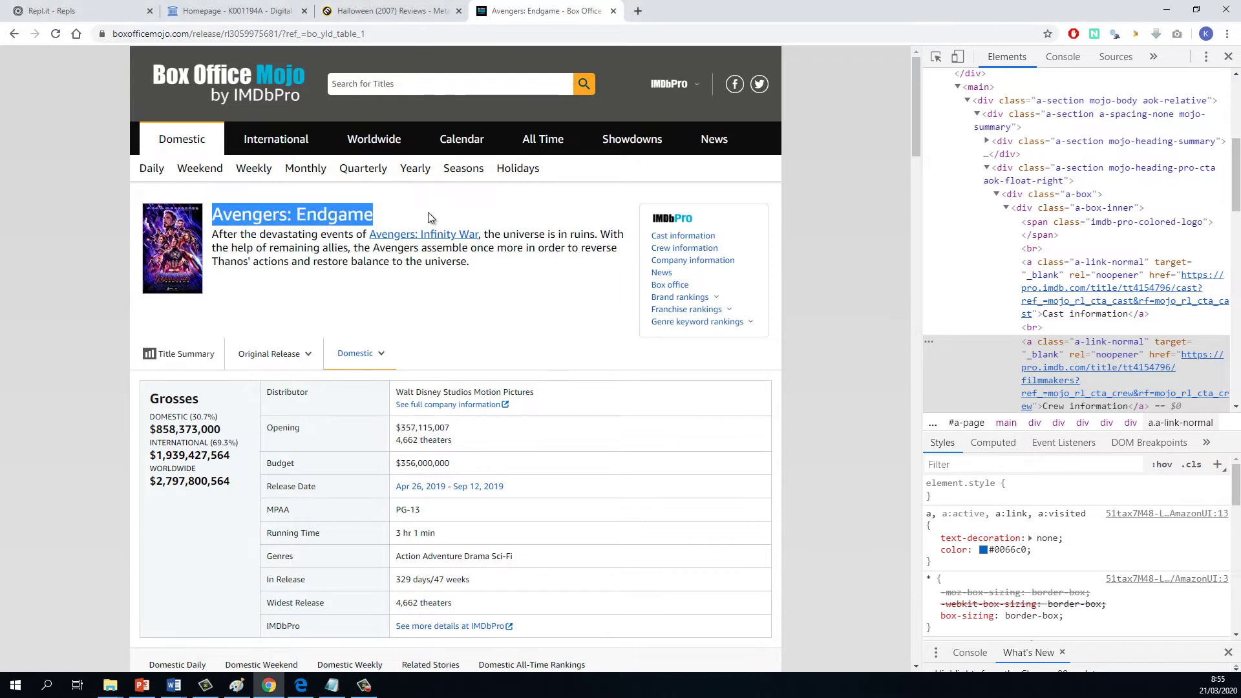
{"action": "left_click", "coordinate": [430, 218]}
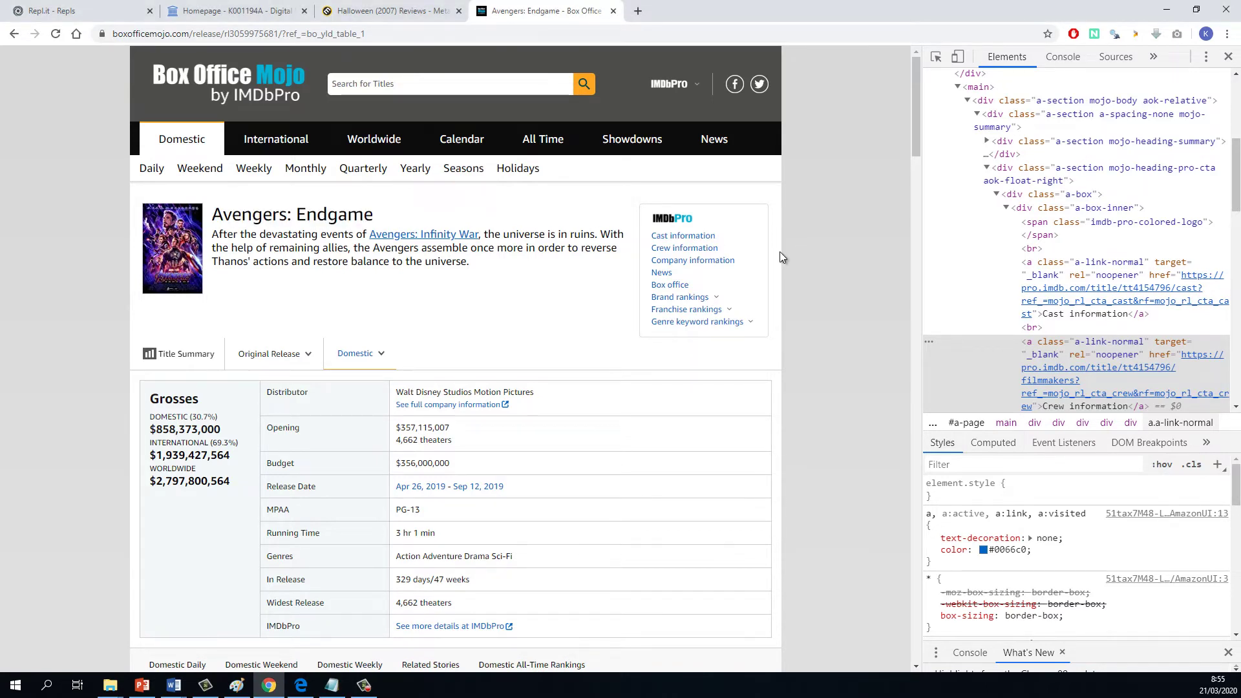
{"action": "left_click", "coordinate": [694, 247]}
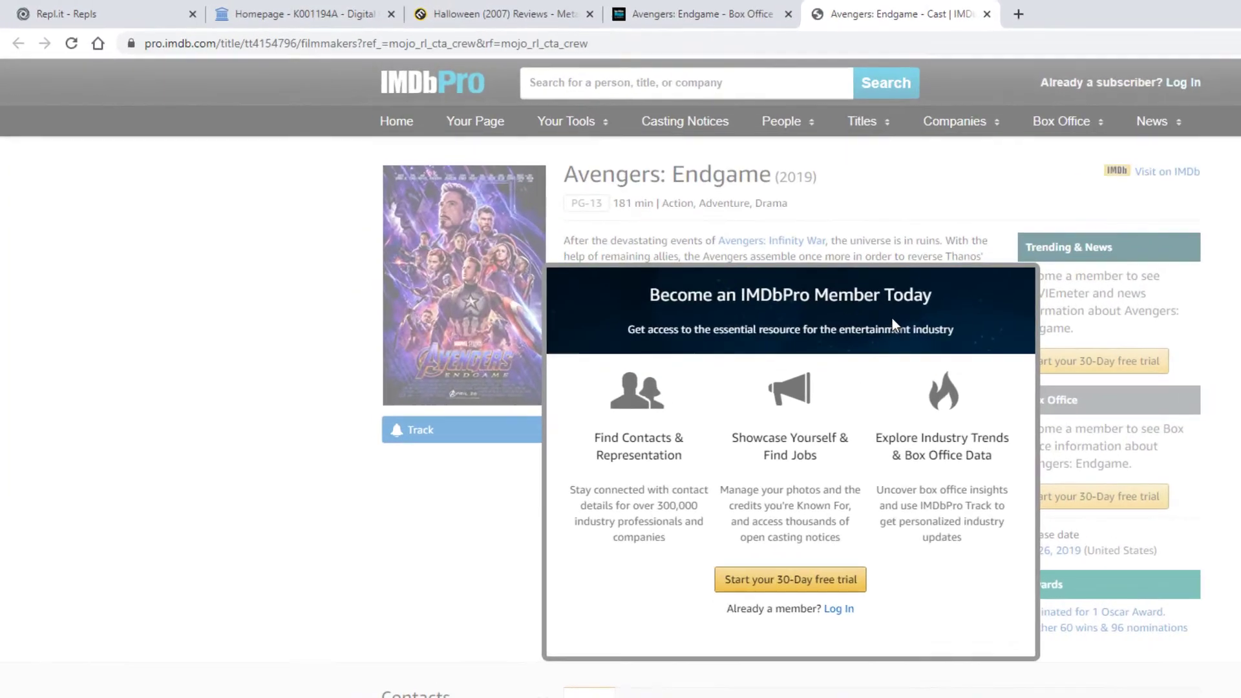
{"action": "left_click", "coordinate": [428, 44]}
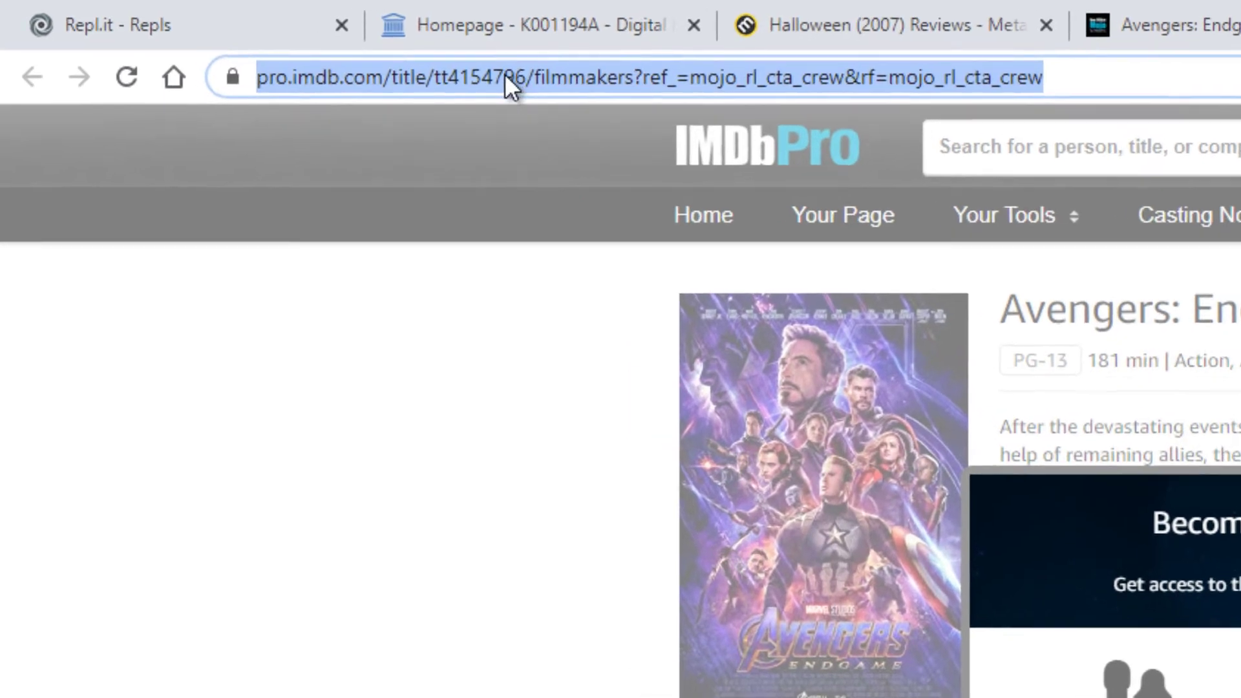
Copy the title ID tt4154796 from the IMDbPro address and load imdb.com/title/tt4154796
{"action": "left_click", "coordinate": [360, 55]}
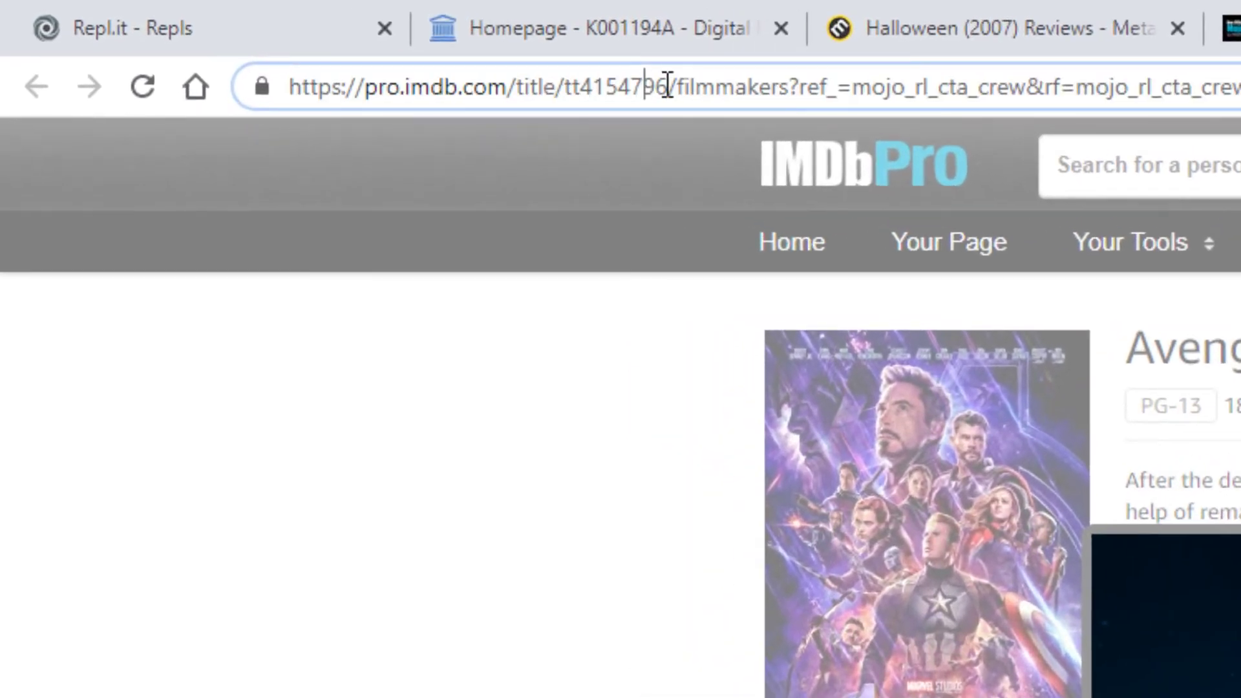
{"action": "double_click", "coordinate": [594, 87]}
{"action": "right_click", "coordinate": [594, 87]}
{"action": "left_click", "coordinate": [751, 266]}
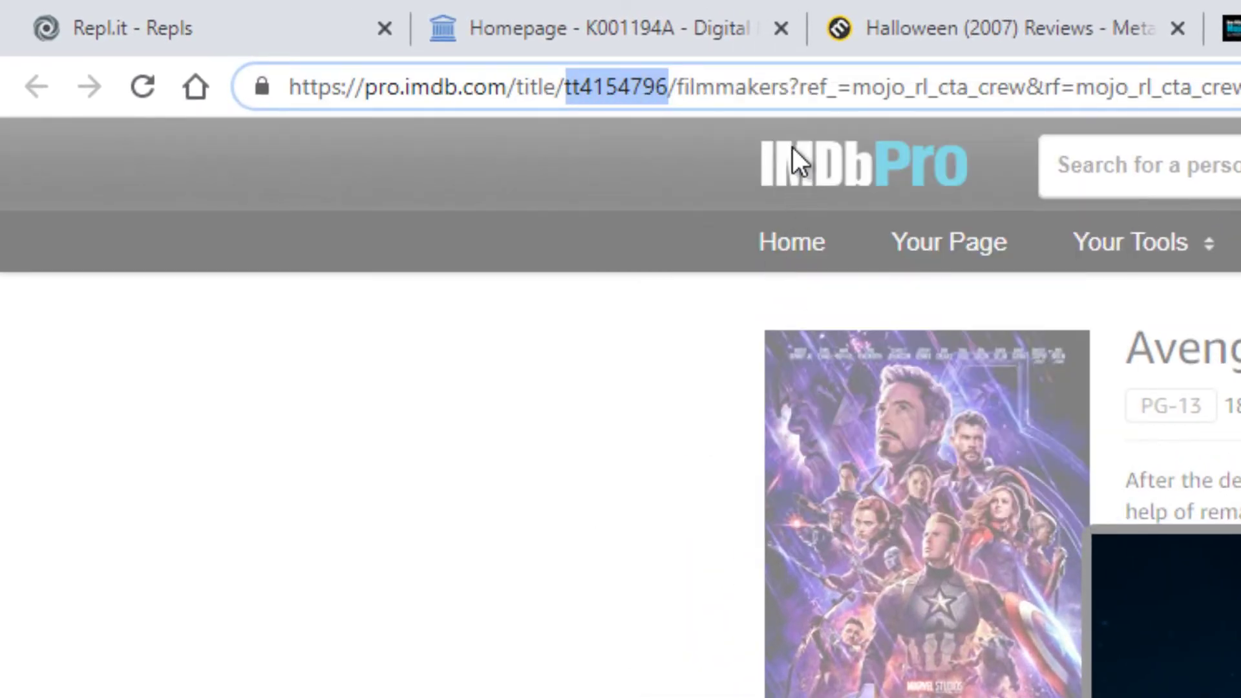
{"action": "triple_click", "coordinate": [790, 87]}
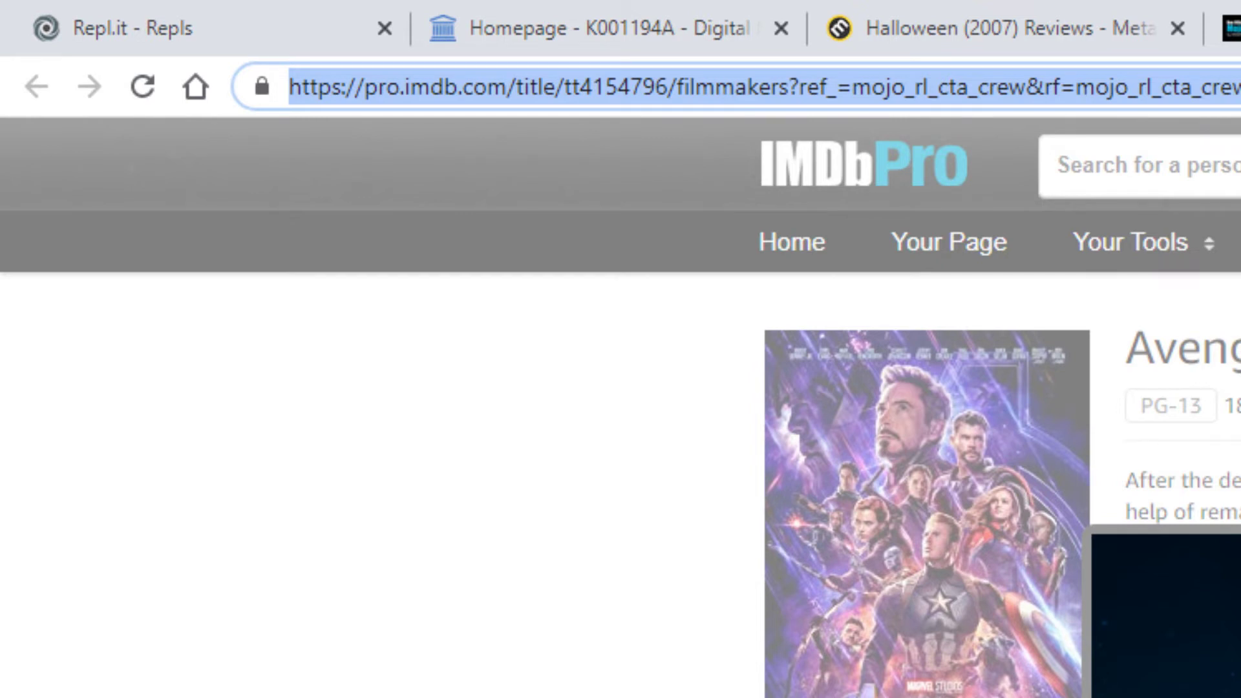
{"action": "type", "text": "imdb.com/t"}
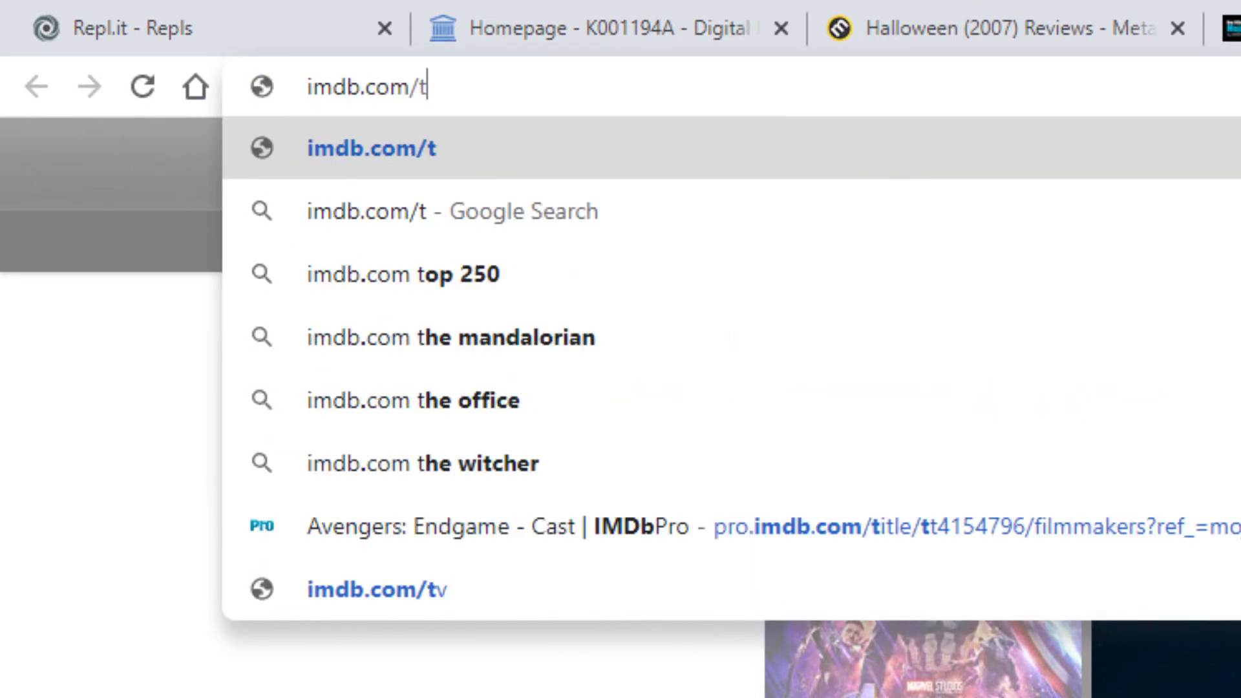
{"action": "type", "text": "itle/"}
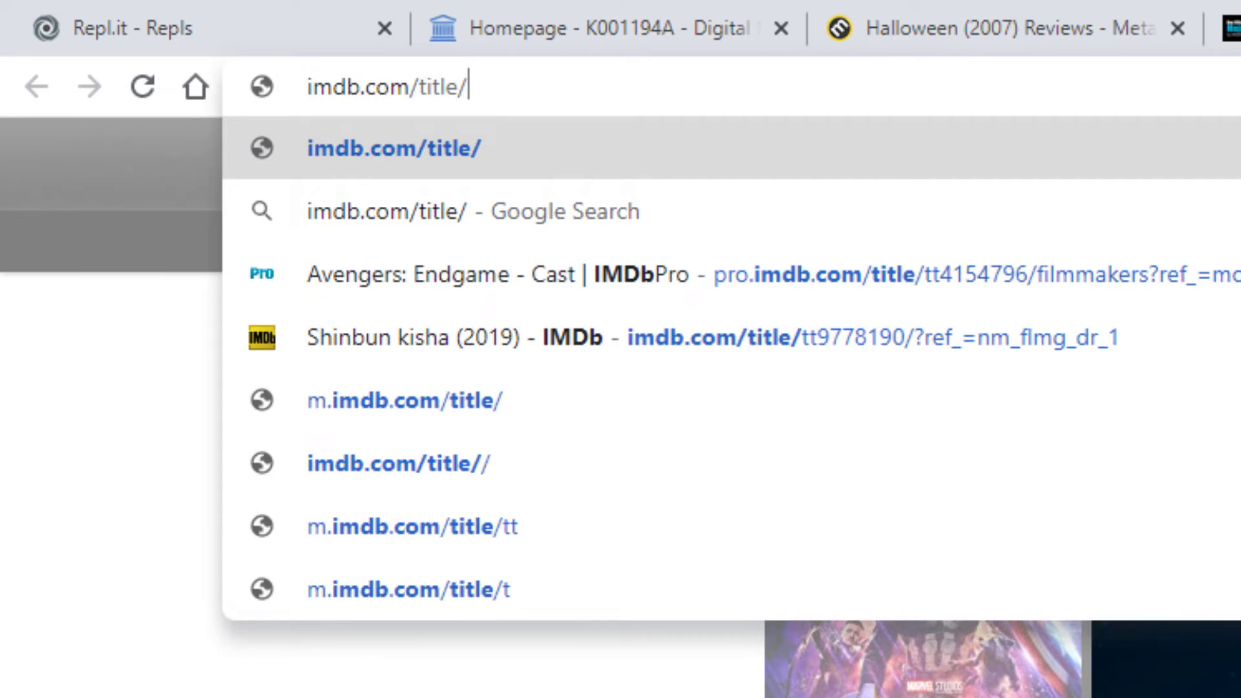
{"action": "type", "text": "tt4154796"}
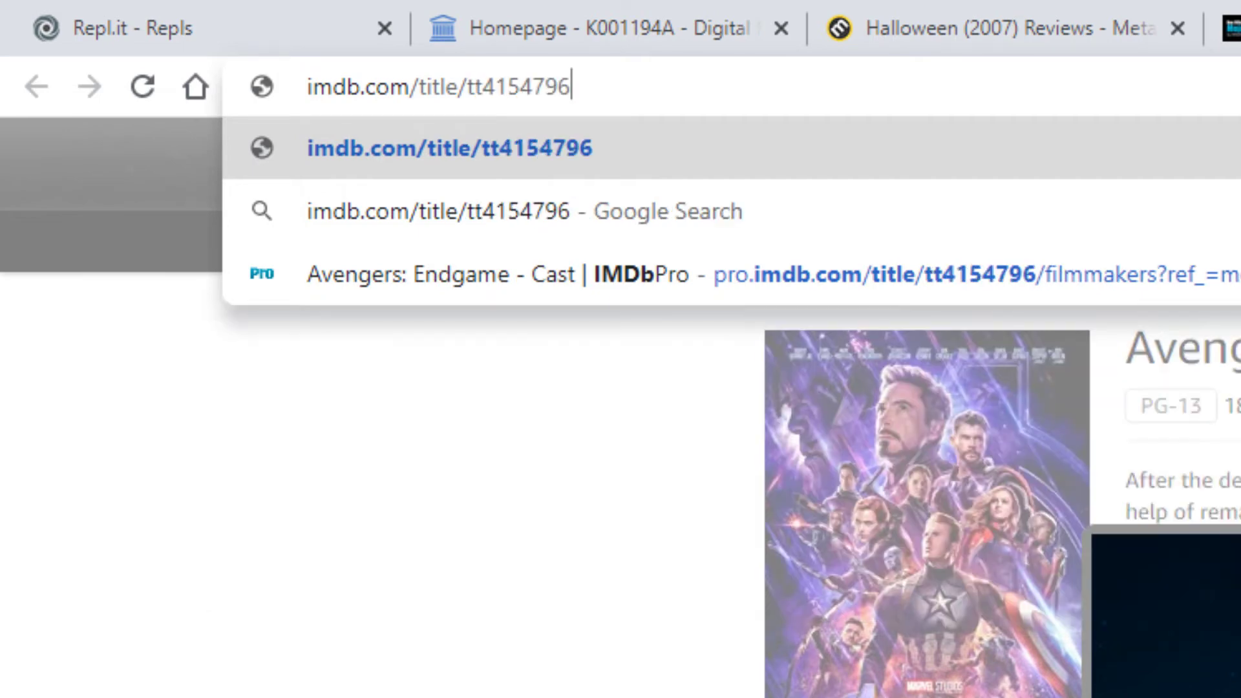
{"action": "key", "text": "Return"}
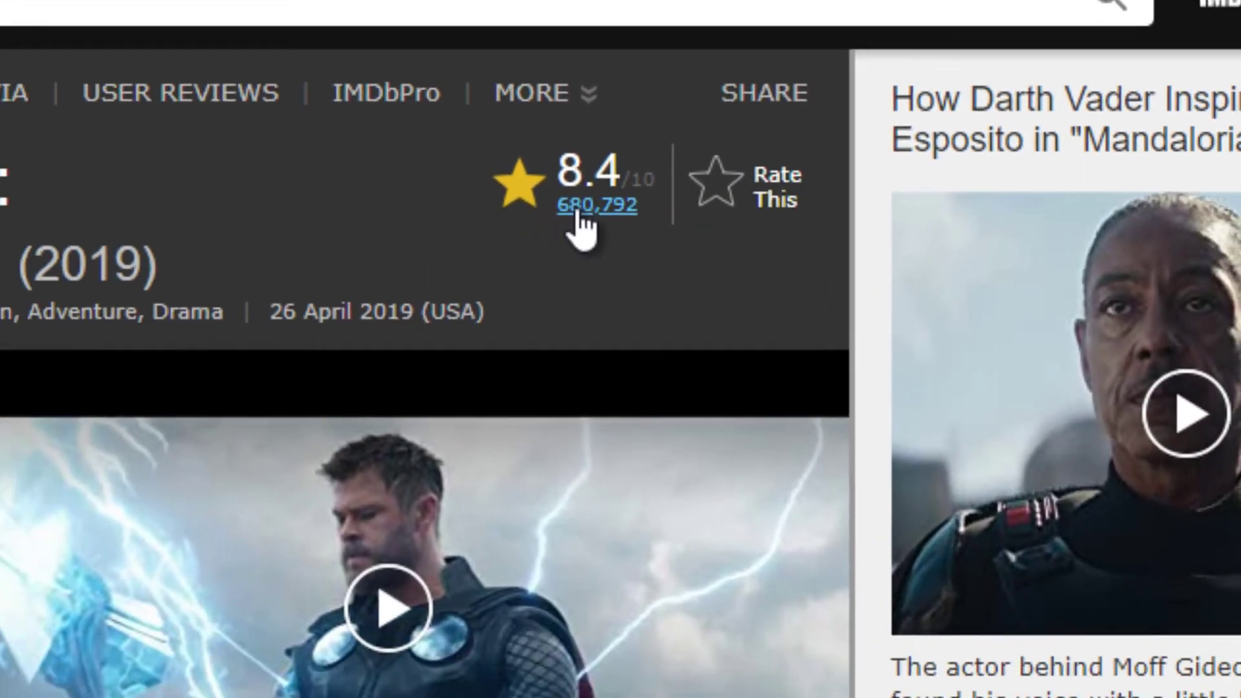
Open the Avengers: Endgame user ratings page and examine its address, the rating distribution and the Rating By Demographic table
{"action": "left_click", "coordinate": [487, 262]}
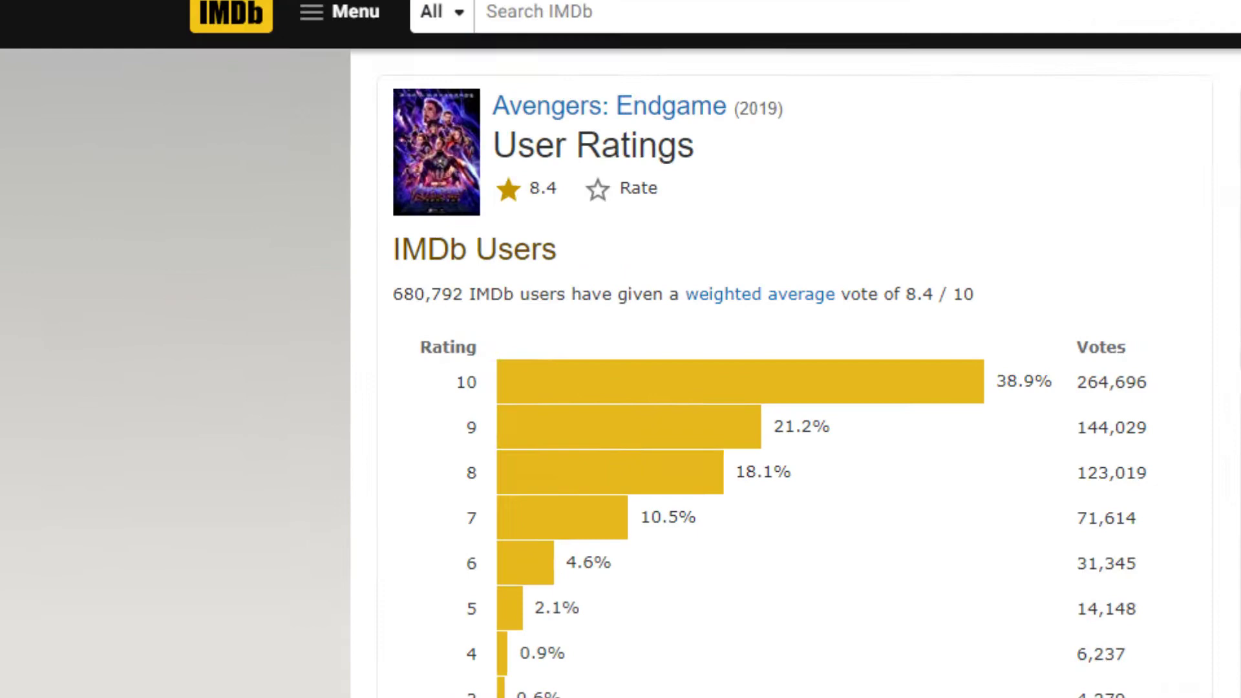
{"action": "left_click", "coordinate": [754, 69]}
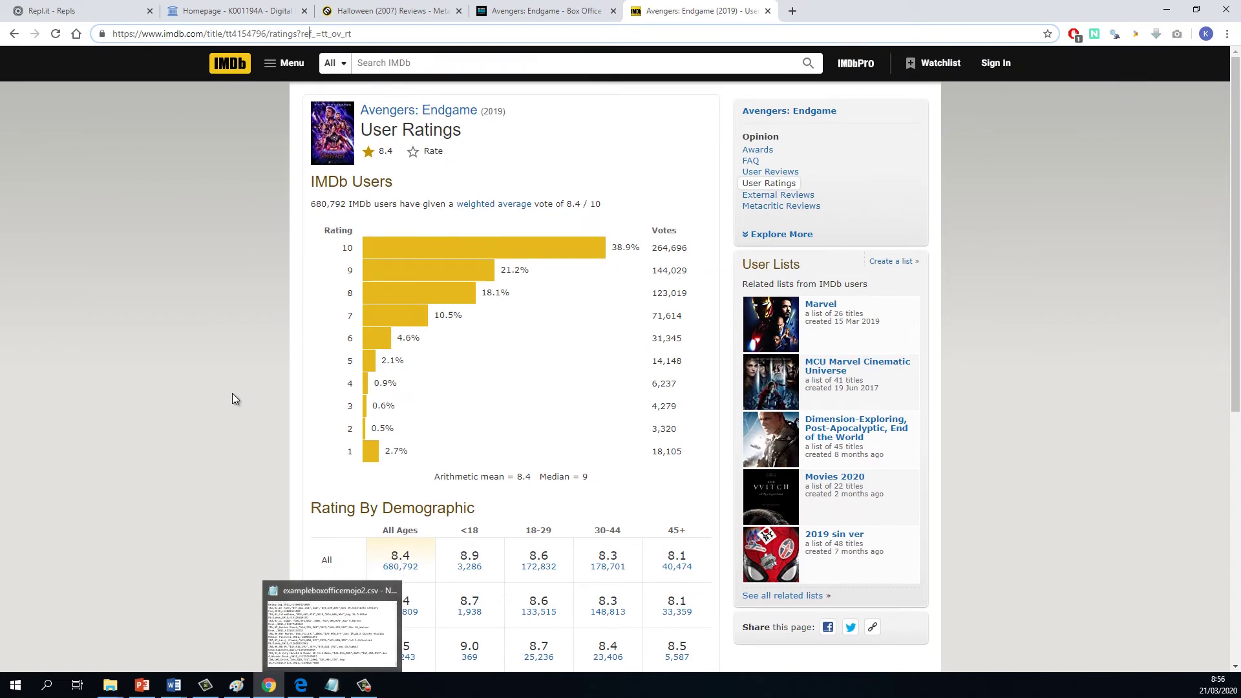
{"action": "scroll", "coordinate": [228, 397], "scroll_direction": "down", "scroll_amount": 3}
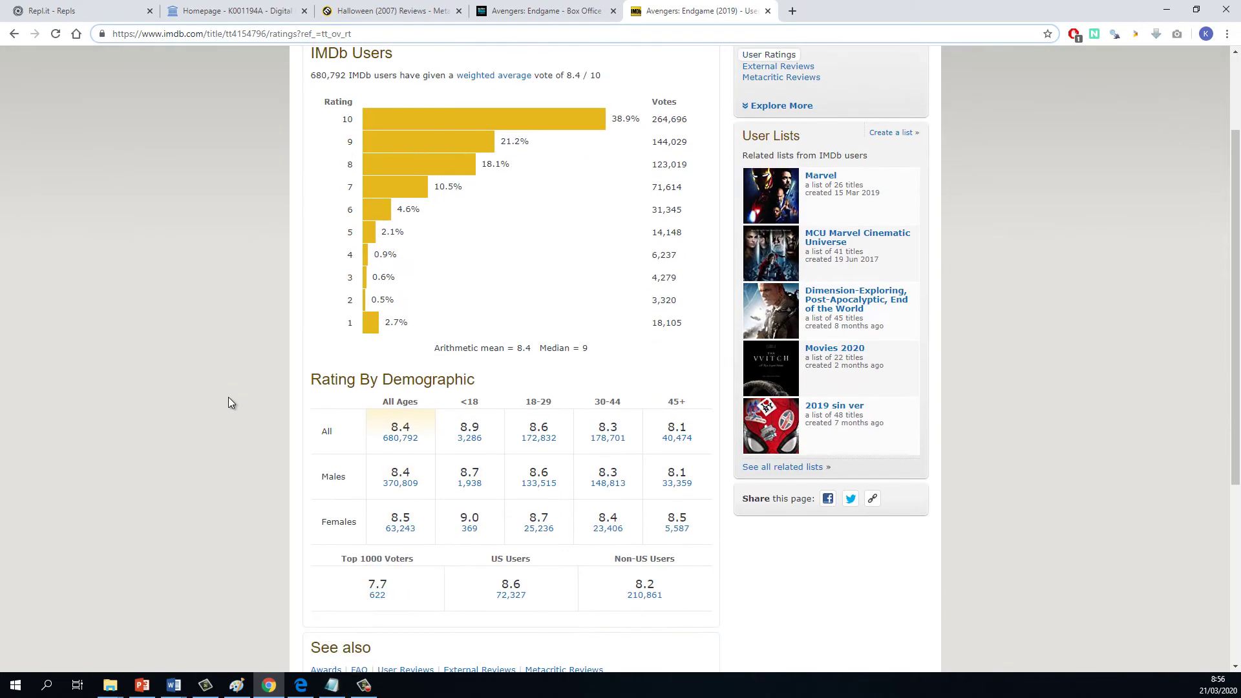
{"action": "scroll", "coordinate": [228, 397], "scroll_direction": "up", "scroll_amount": 3}
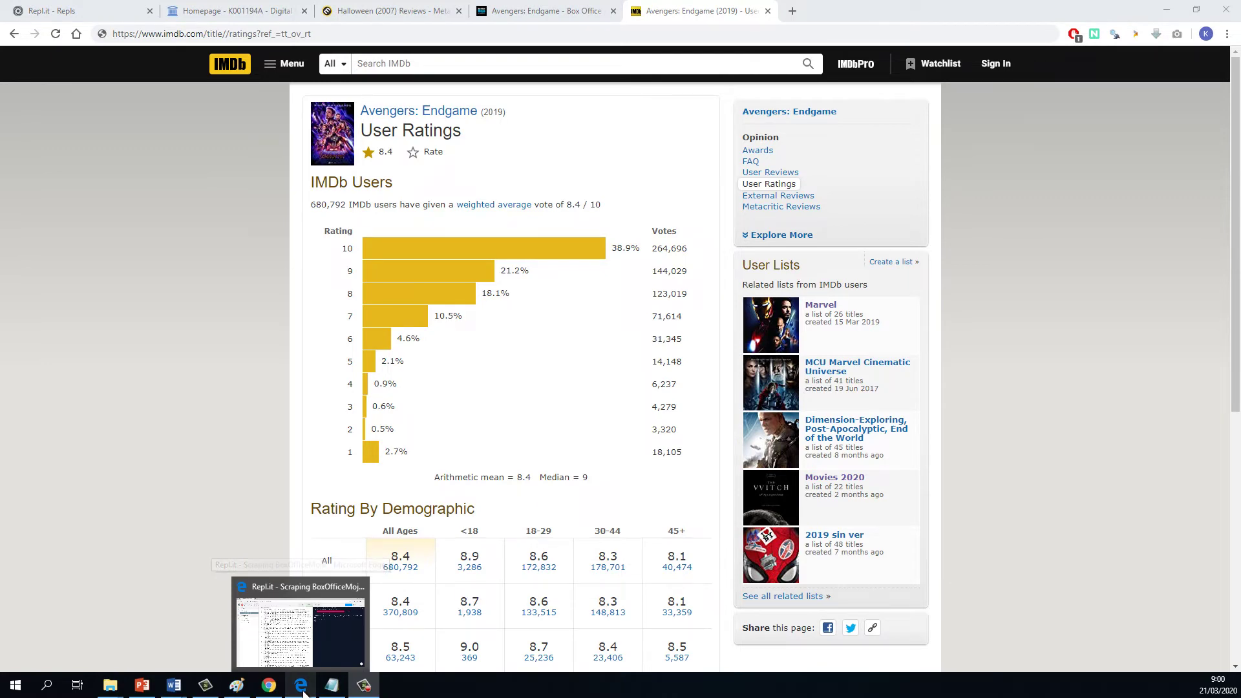
{"action": "scroll", "coordinate": [543, 304], "scroll_direction": "down", "scroll_amount": 2}
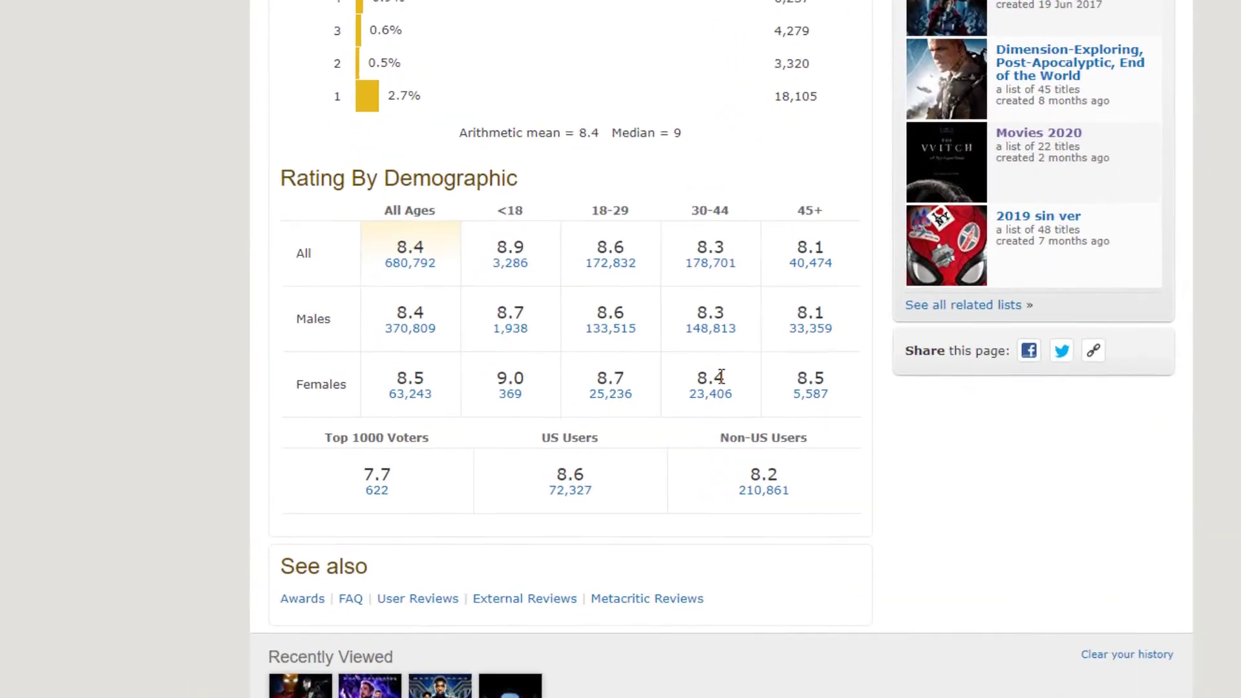
{"action": "scroll", "coordinate": [567, 415], "scroll_direction": "up", "scroll_amount": 3}
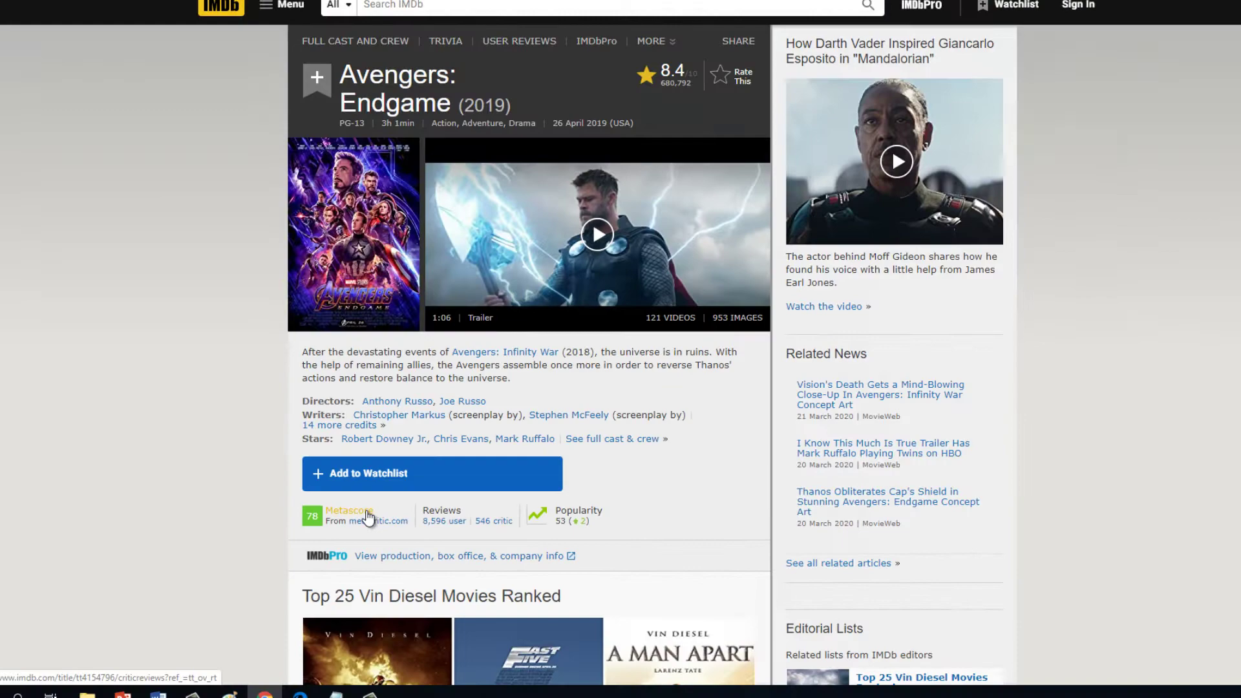
Open the film's Metascore critic reviews page on IMDb and locate the link to all reviews on Metacritic.com
{"action": "left_click", "coordinate": [565, 359]}
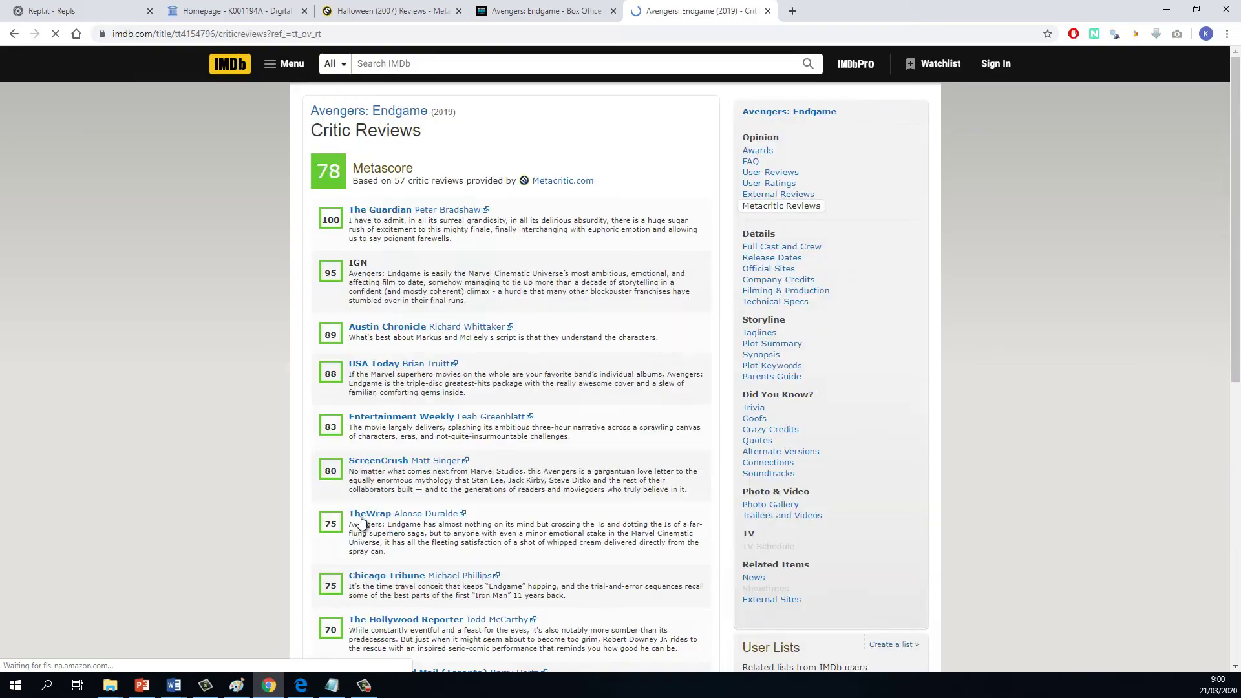
{"action": "scroll", "coordinate": [391, 544], "scroll_direction": "down", "scroll_amount": 5}
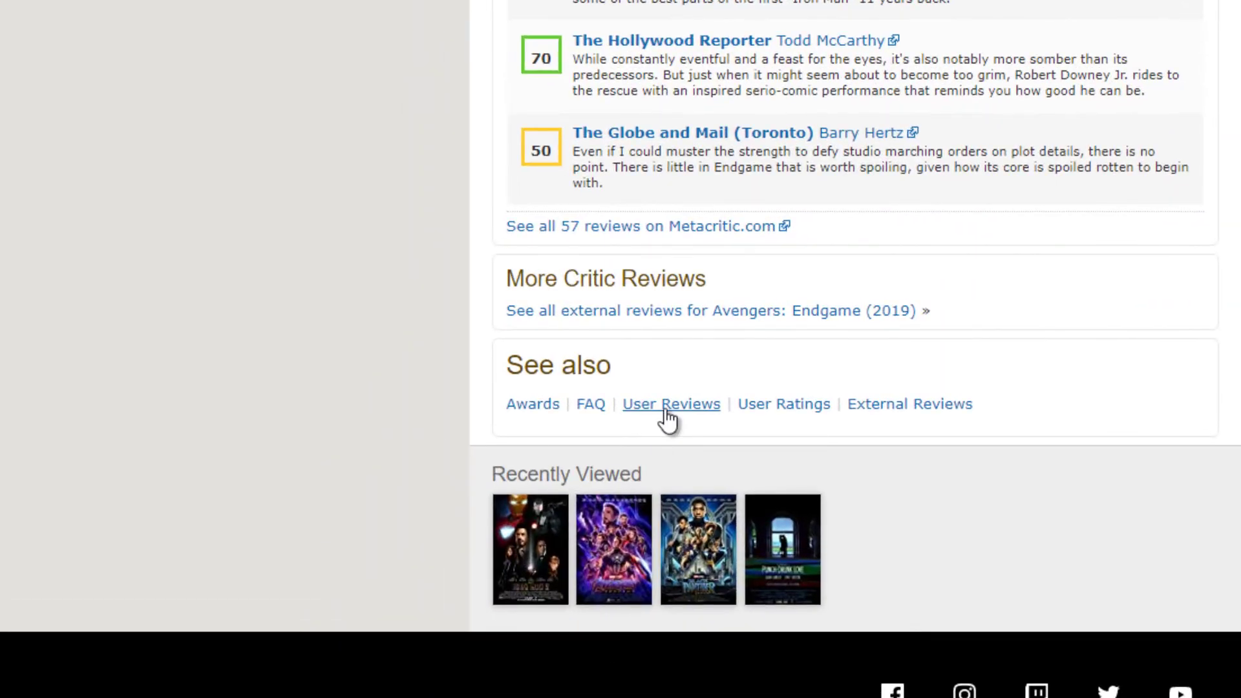
{"action": "right_click", "coordinate": [429, 275]}
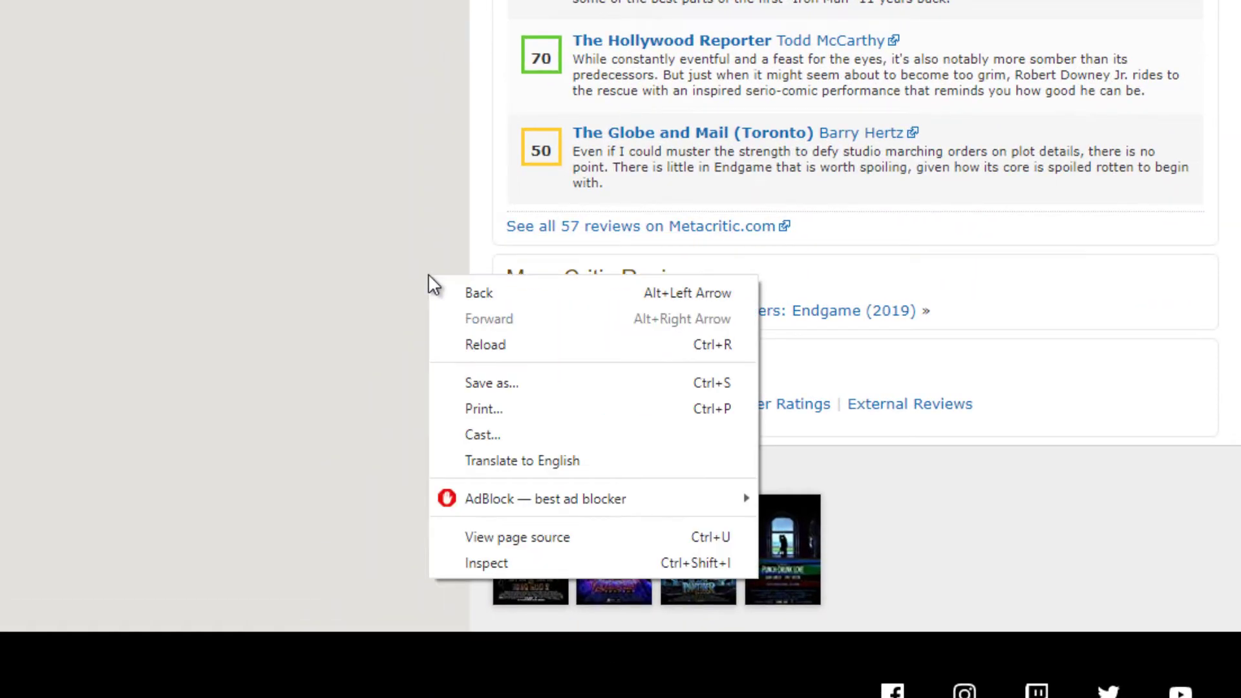
{"action": "left_click", "coordinate": [632, 243]}
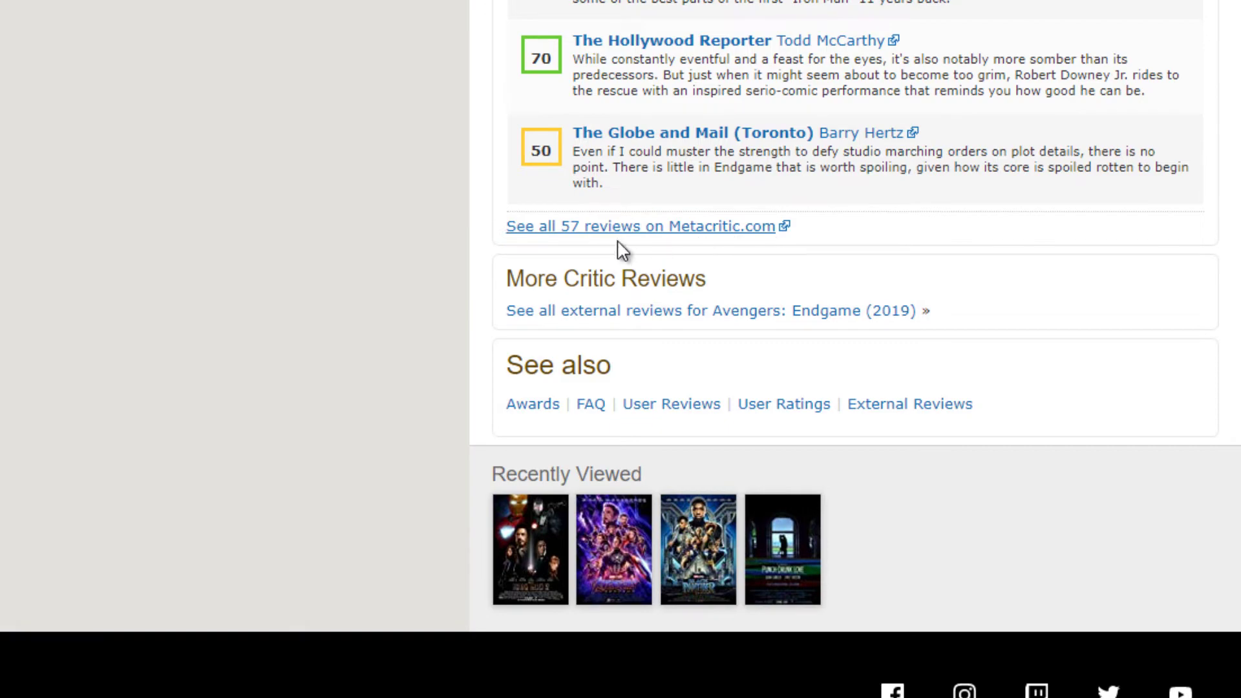
{"action": "right_click", "coordinate": [377, 212]}
{"action": "key", "text": "Escape"}
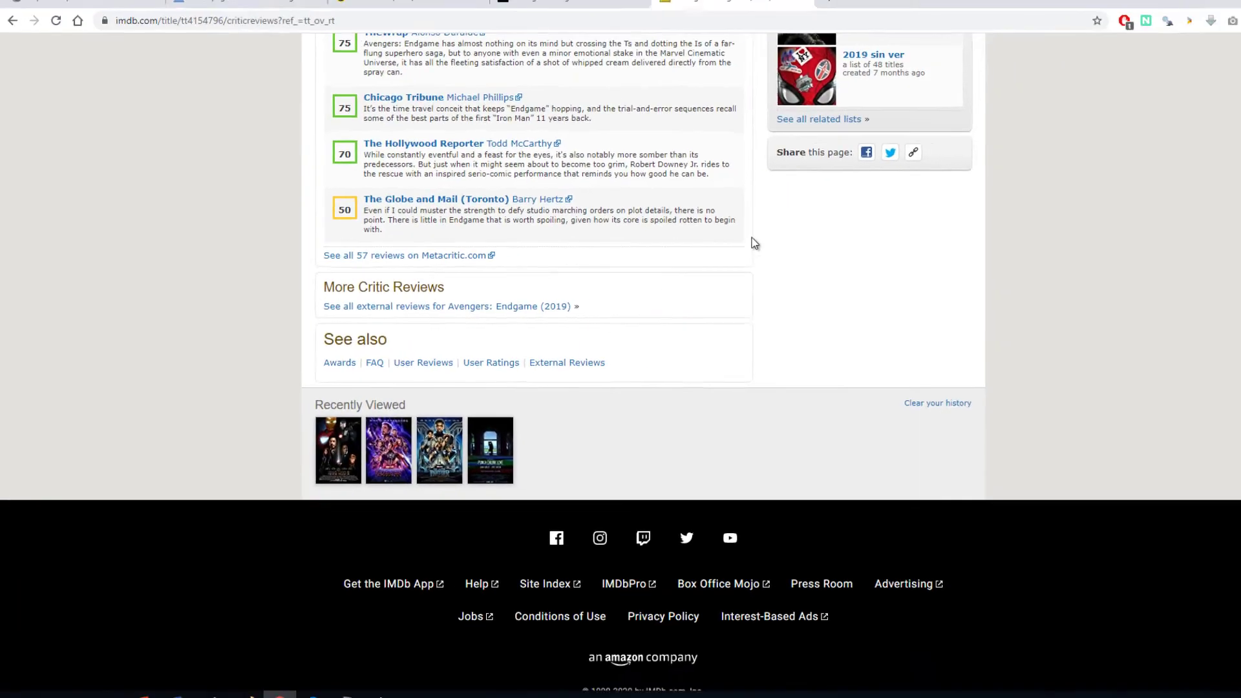
Highlight the criticreviews part of the IMDb page's address
{"action": "key", "text": "ctrl+shift+i"}
{"action": "left_click", "coordinate": [202, 35]}
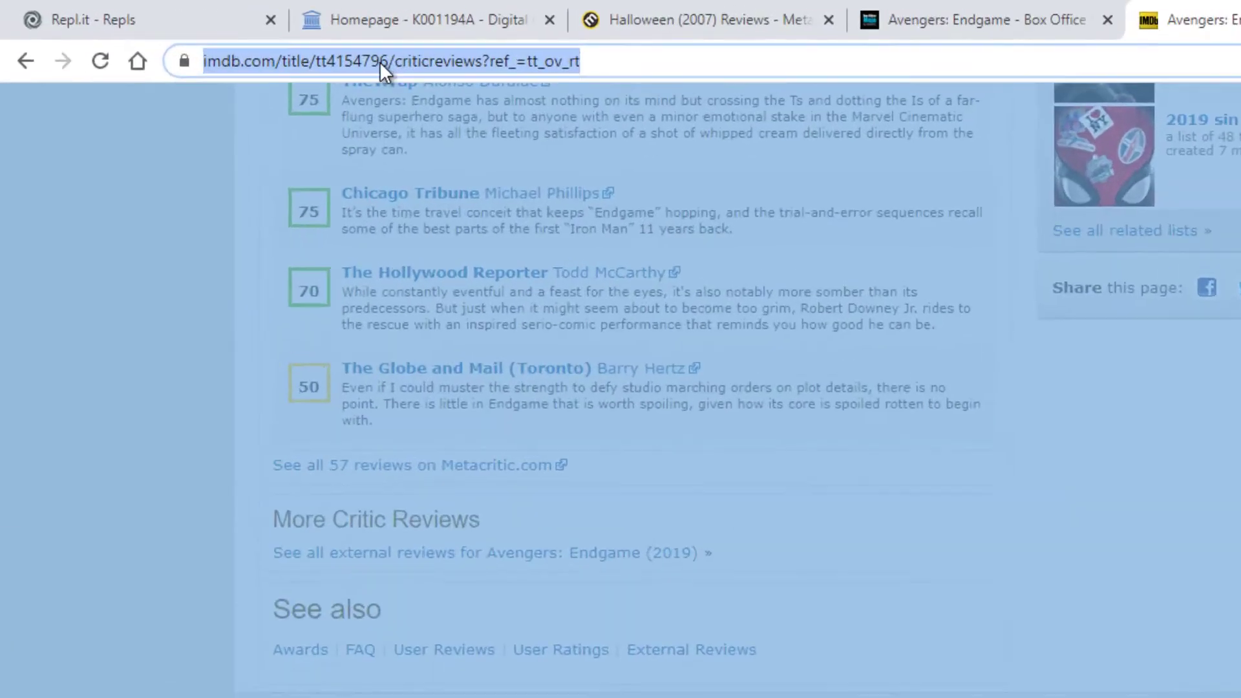
{"action": "left_click", "coordinate": [261, 34]}
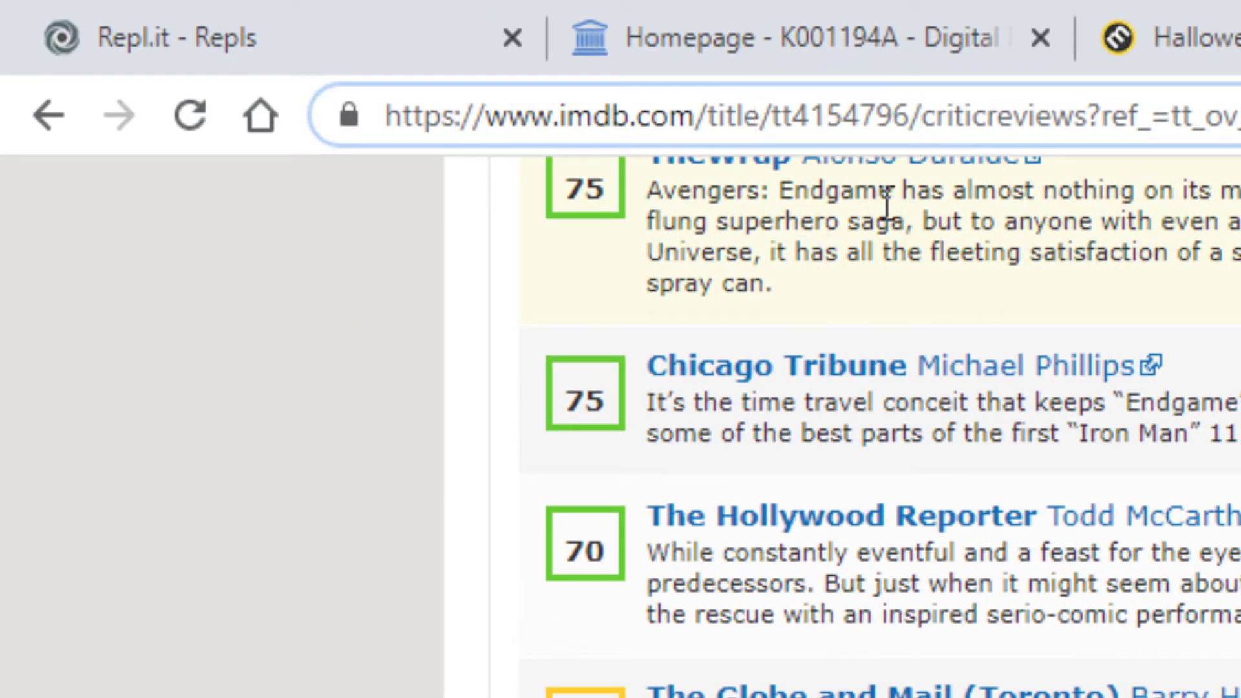
{"action": "left_click_drag", "start_coordinate": [924, 118], "coordinate": [1087, 129]}
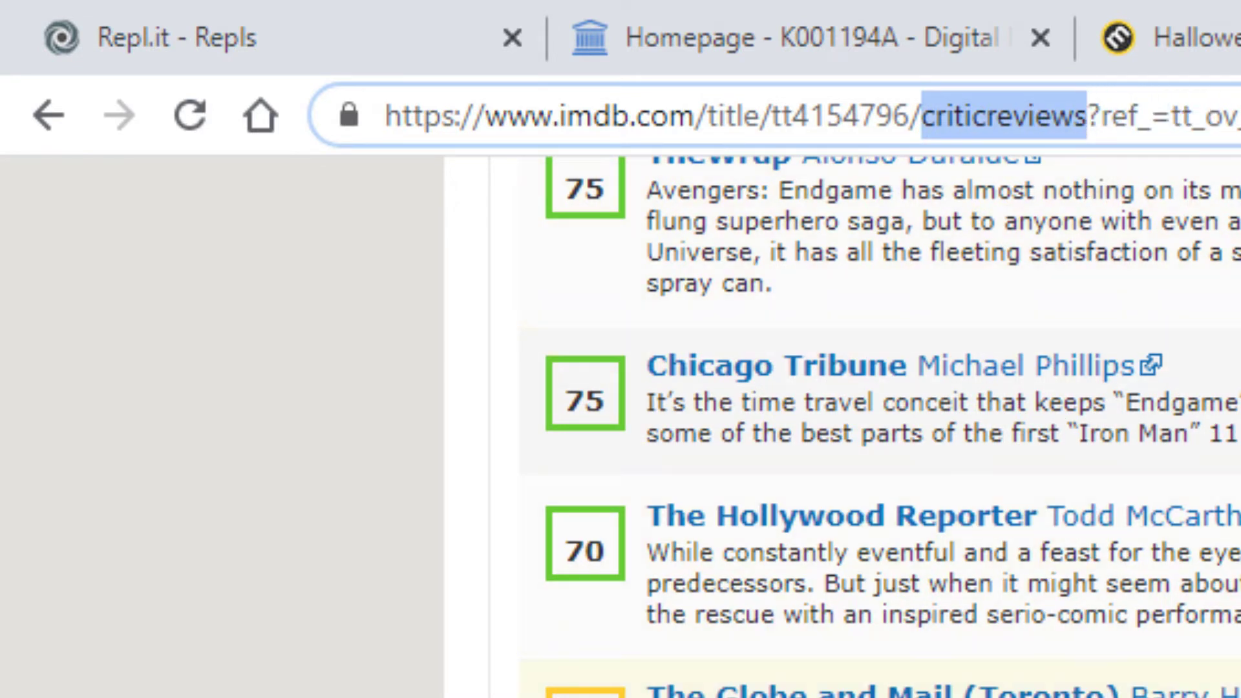
Inspect the link to all reviews on Metacritic.com in the page's HTML and open its target page
{"action": "key", "text": "ctrl+shift+c"}
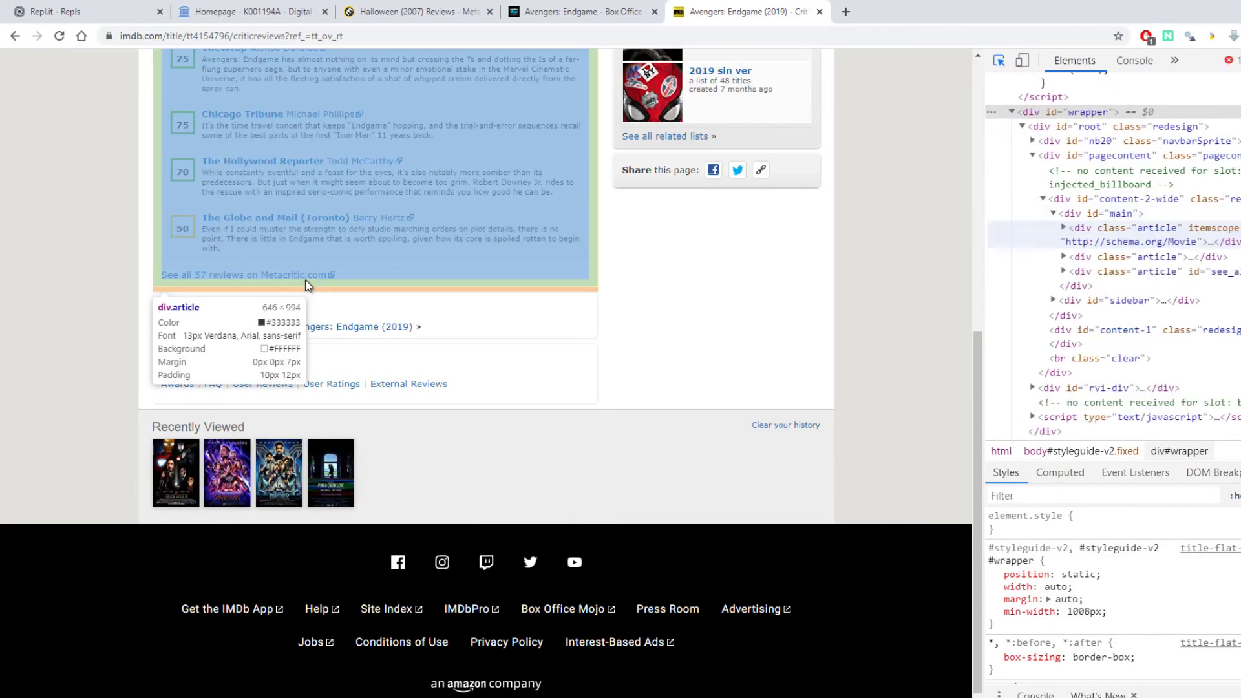
{"action": "left_click", "coordinate": [301, 277]}
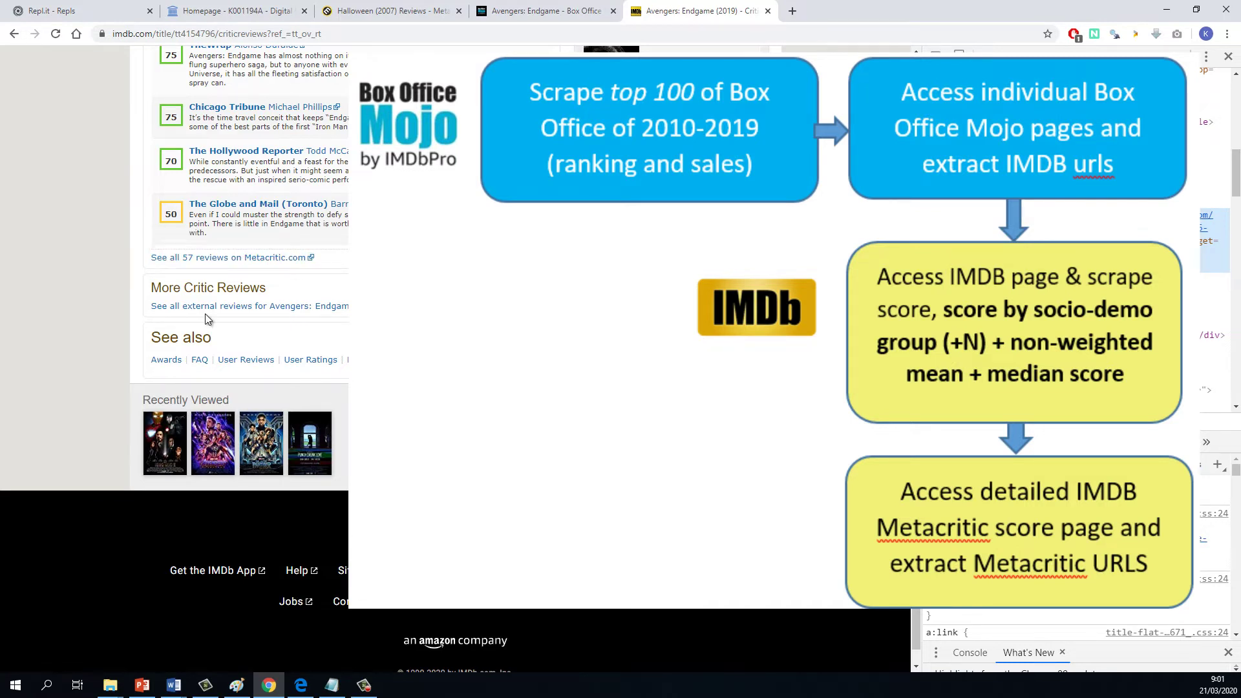
{"action": "left_click", "coordinate": [230, 258]}
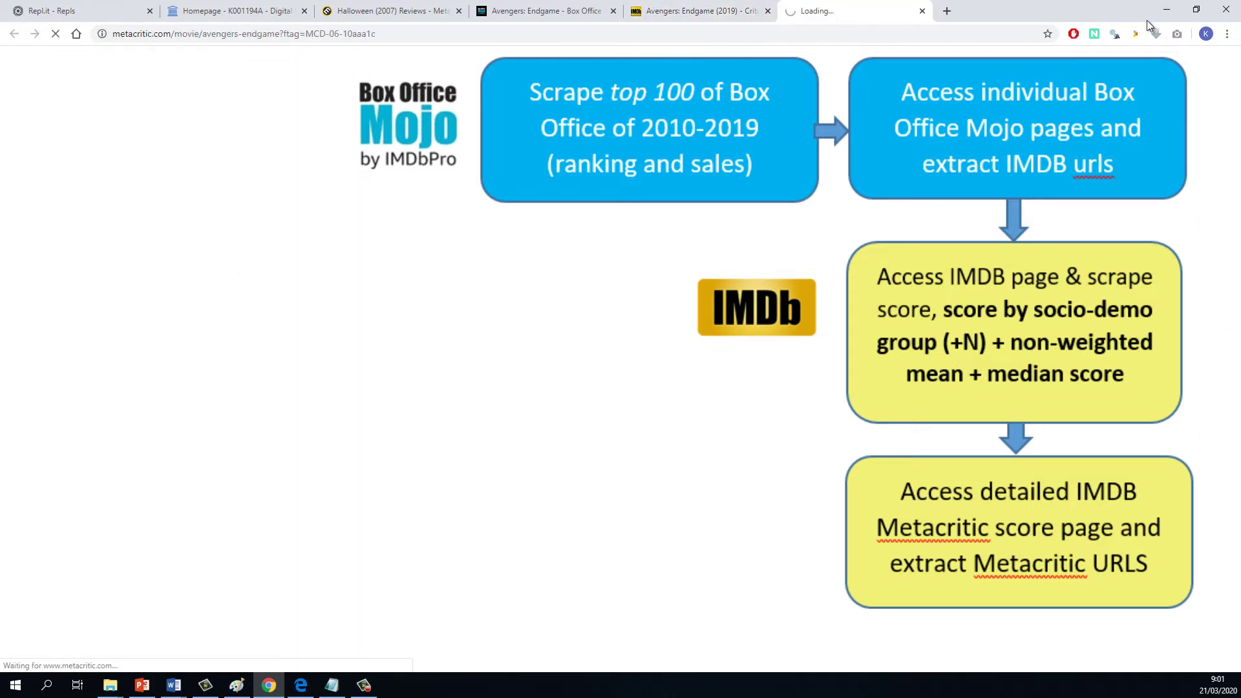
Close the IMDb page, open Metacritic's critic reviews for Avengers: Endgame, and highlight critic-reviews in the address
{"action": "left_click", "coordinate": [768, 12]}
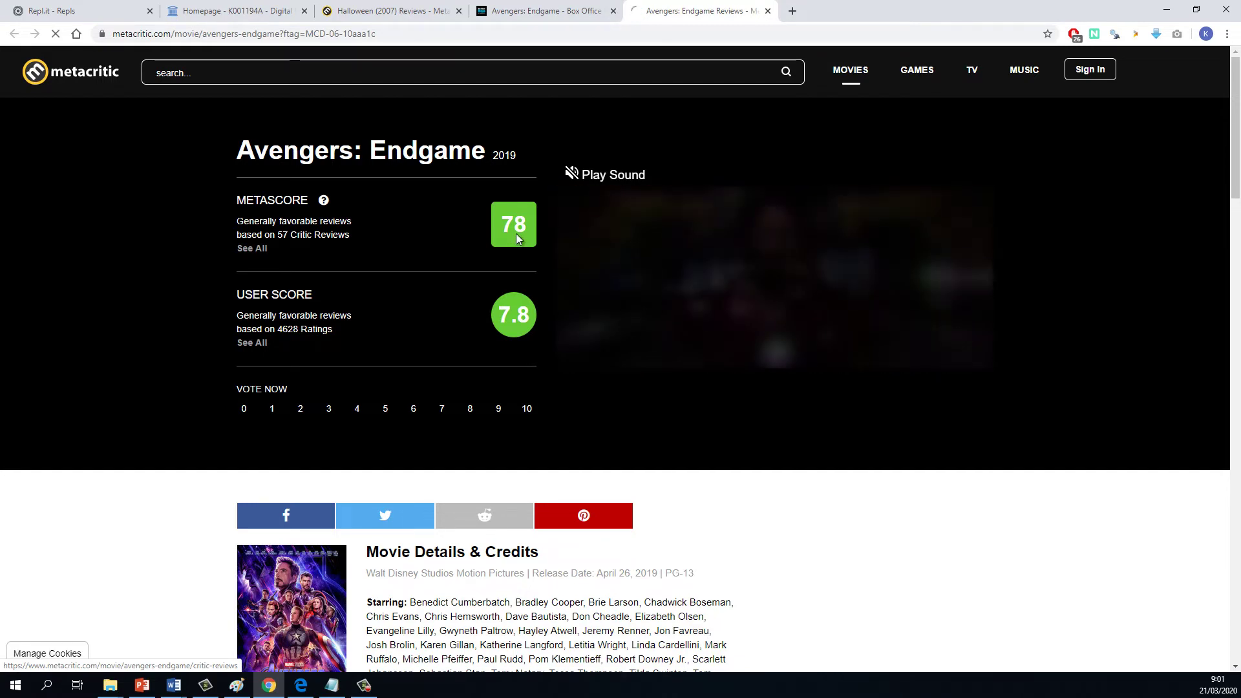
{"action": "left_click", "coordinate": [516, 236]}
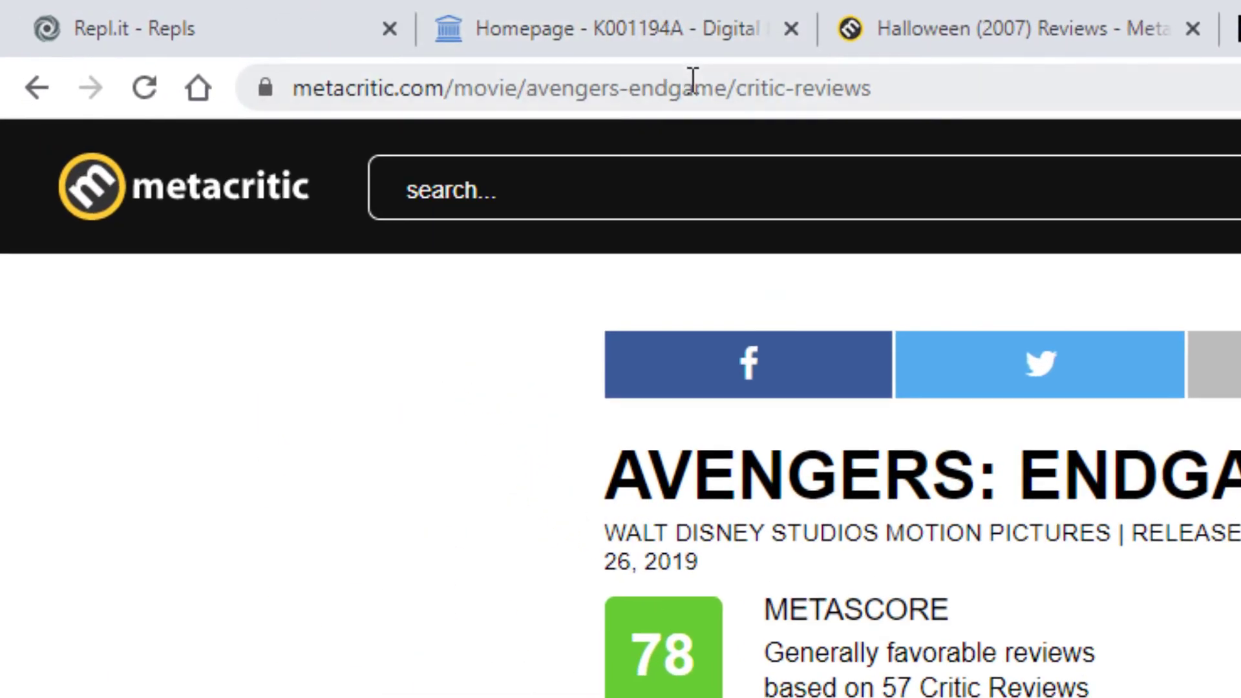
{"action": "left_click", "coordinate": [520, 40]}
{"action": "left_click", "coordinate": [520, 41]}
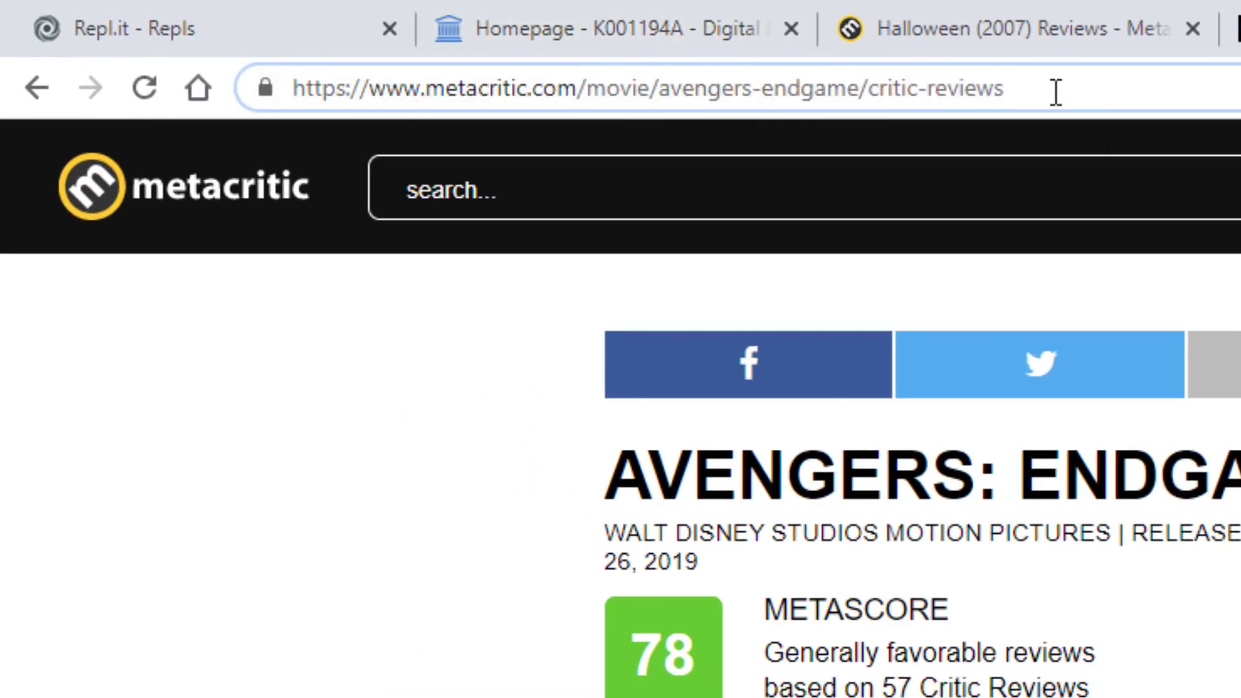
{"action": "left_click_drag", "start_coordinate": [1052, 88], "coordinate": [872, 103]}
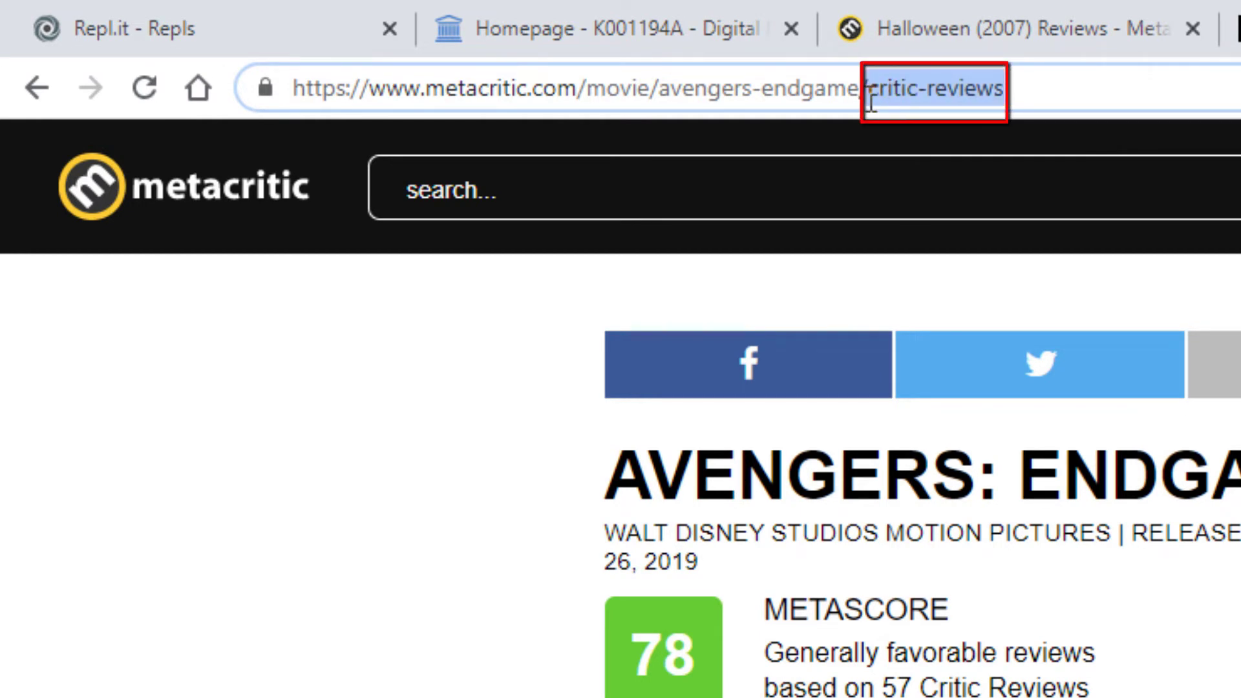
{"action": "left_click_drag", "start_coordinate": [660, 103], "coordinate": [1133, 94]}
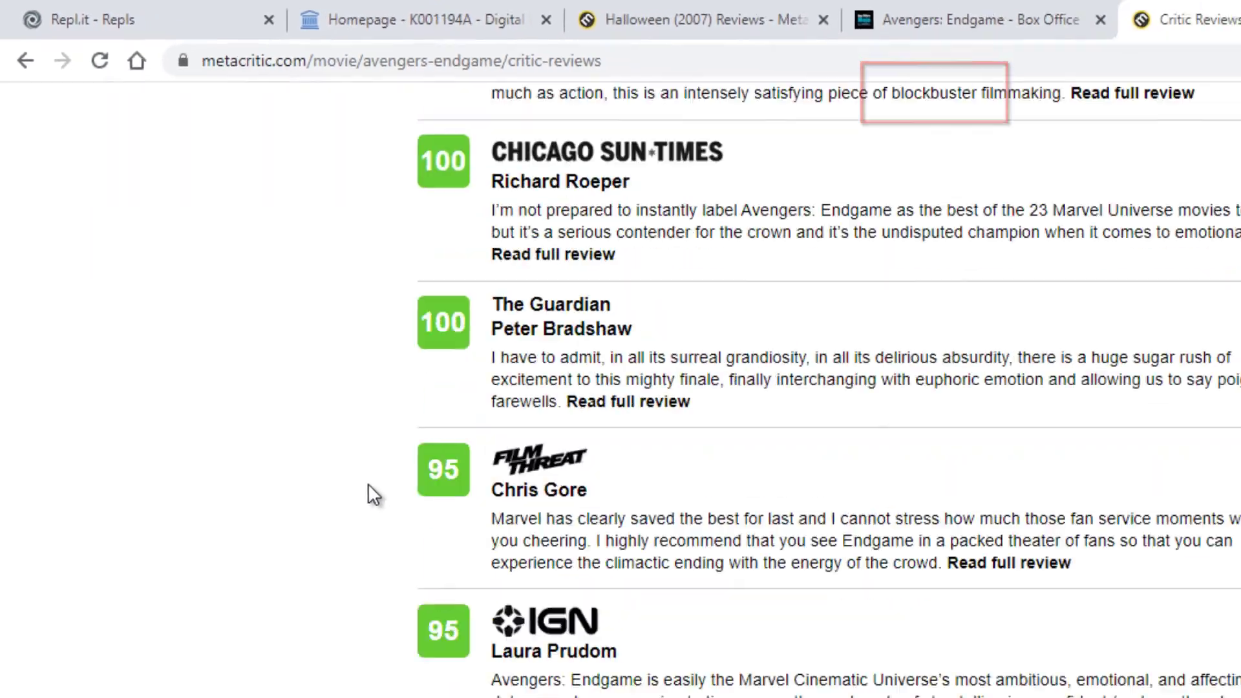
Examine the individual critic scores, publications and reviewers across the Avengers: Endgame critic reviews page
{"action": "scroll", "coordinate": [269, 332], "scroll_direction": "down", "scroll_amount": 5}
{"action": "scroll", "coordinate": [273, 336], "scroll_direction": "down", "scroll_amount": 20}
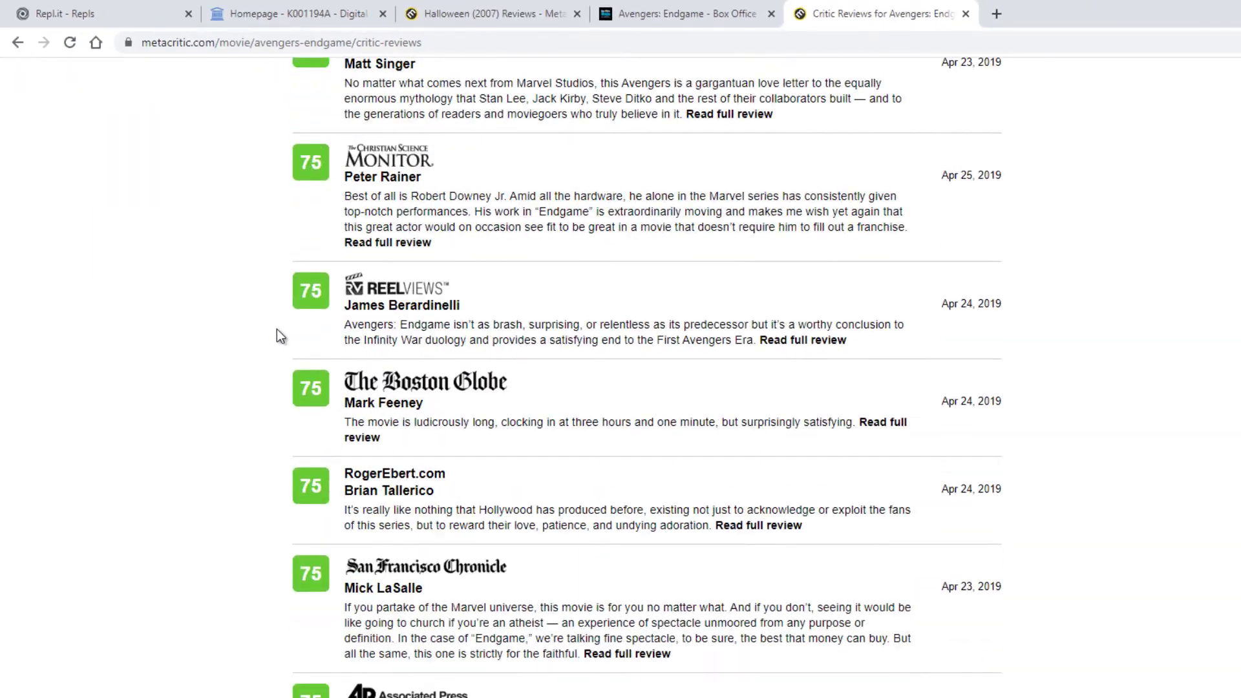
{"action": "scroll", "coordinate": [277, 328], "scroll_direction": "up", "scroll_amount": 10}
{"action": "scroll", "coordinate": [276, 328], "scroll_direction": "up", "scroll_amount": 20}
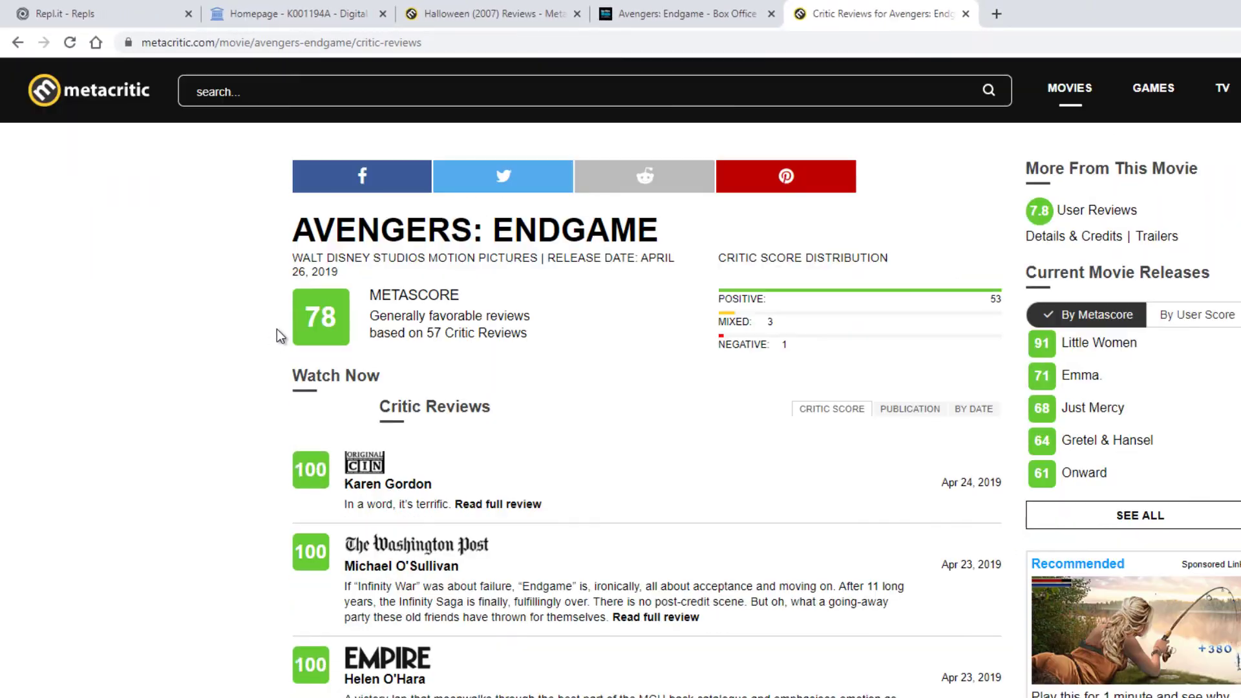
{"action": "scroll", "coordinate": [276, 328], "scroll_direction": "down", "scroll_amount": 2}
{"action": "scroll", "coordinate": [282, 336], "scroll_direction": "down", "scroll_amount": 20}
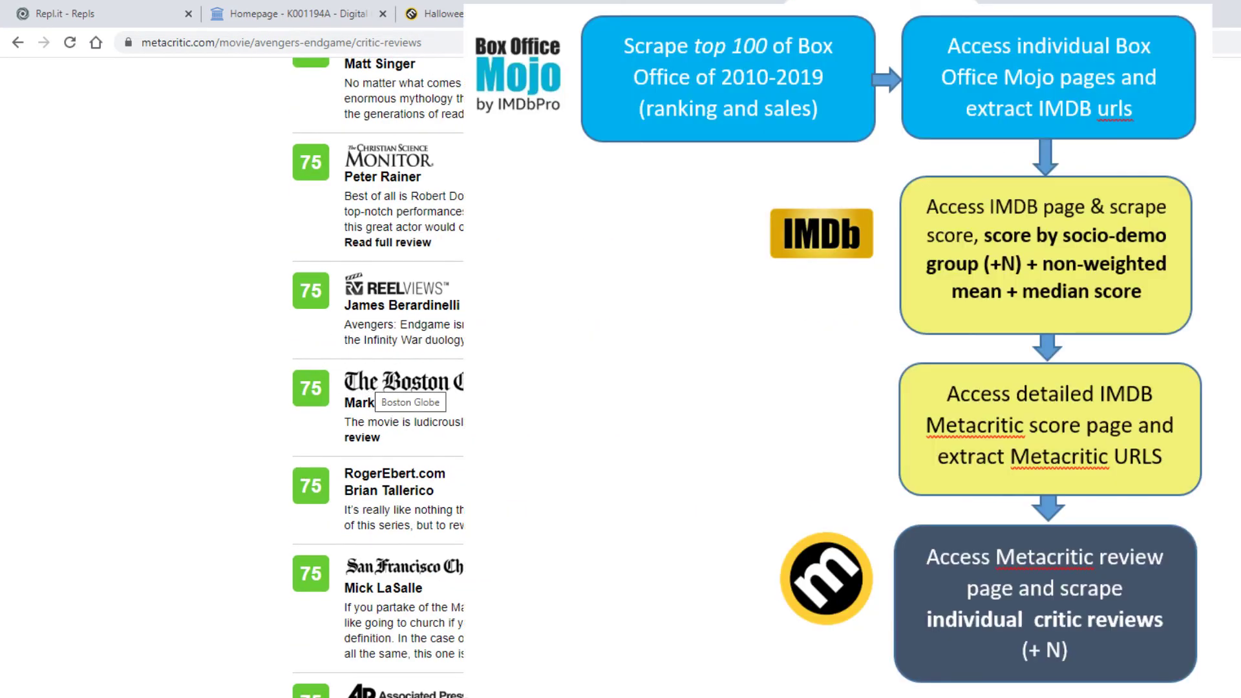
{"action": "scroll", "coordinate": [379, 375], "scroll_direction": "down", "scroll_amount": 20}
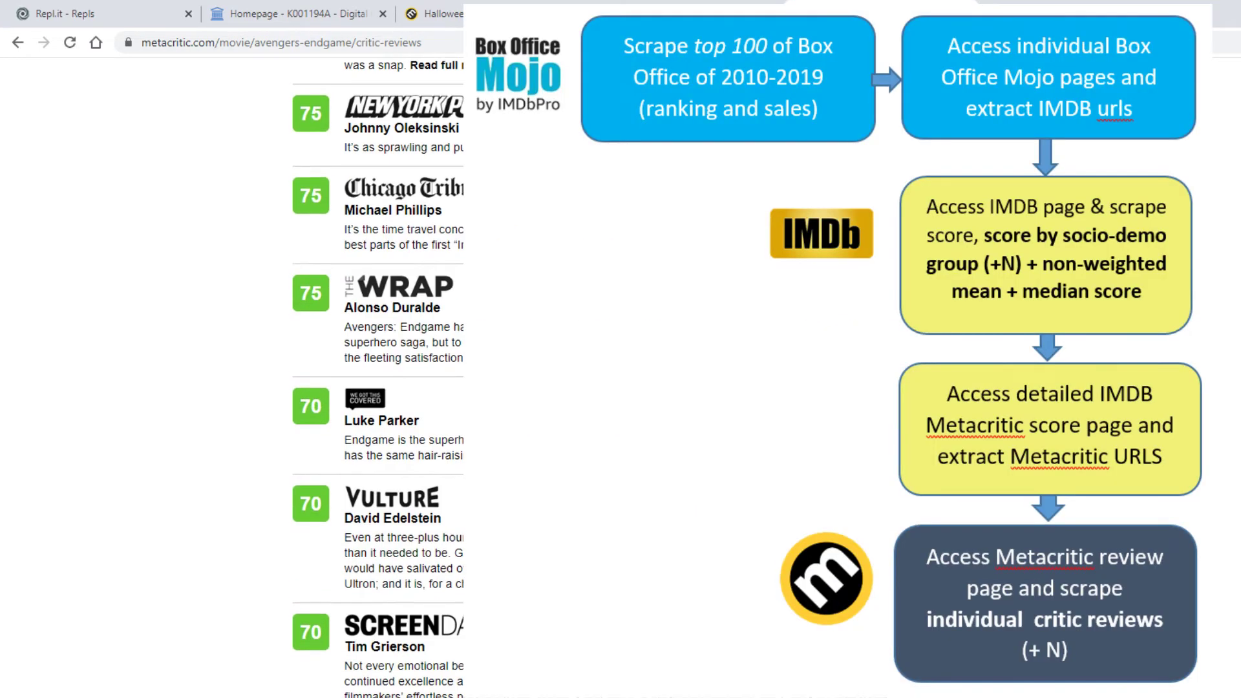
{"action": "scroll", "coordinate": [378, 375], "scroll_direction": "up", "scroll_amount": 12}
{"action": "scroll", "coordinate": [378, 375], "scroll_direction": "up", "scroll_amount": 15}
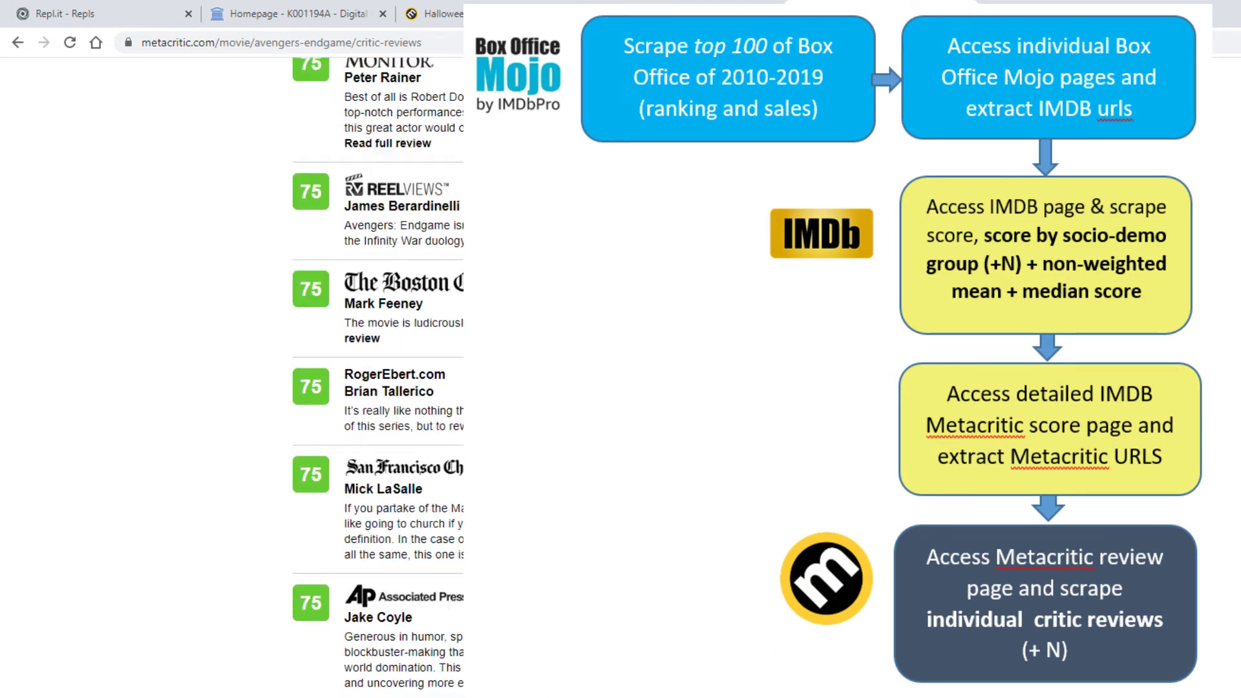
{"action": "scroll", "coordinate": [379, 376], "scroll_direction": "up", "scroll_amount": 8}
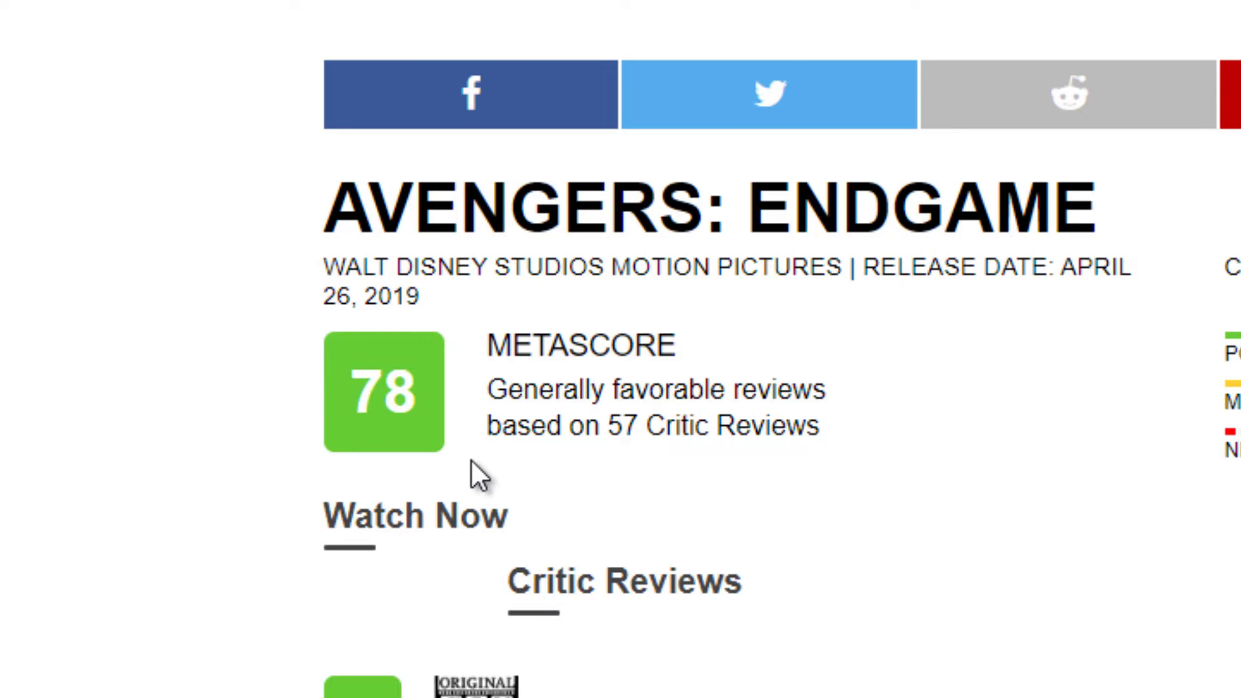
Highlight the first critic reviews of Avengers: Endgame and look through the individual scores down to the lower-rated reviews
{"action": "scroll", "coordinate": [521, 500], "scroll_direction": "down", "scroll_amount": 10}
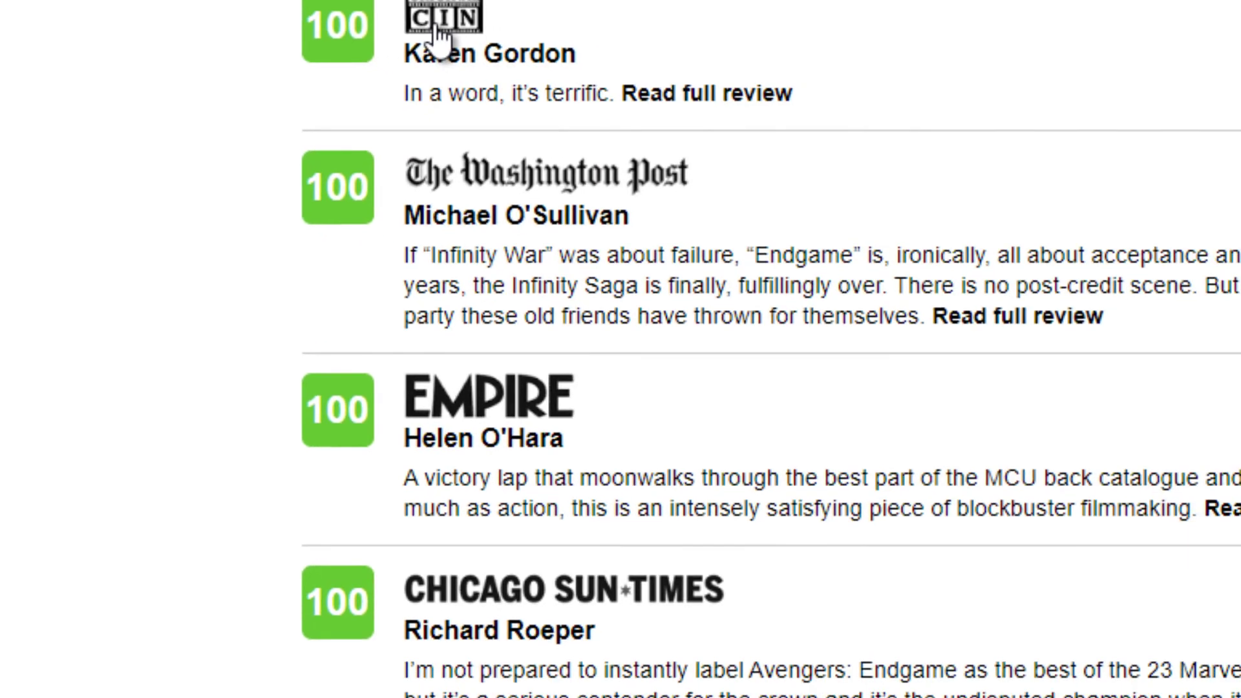
{"action": "left_click_drag", "start_coordinate": [218, 2], "coordinate": [170, 355]}
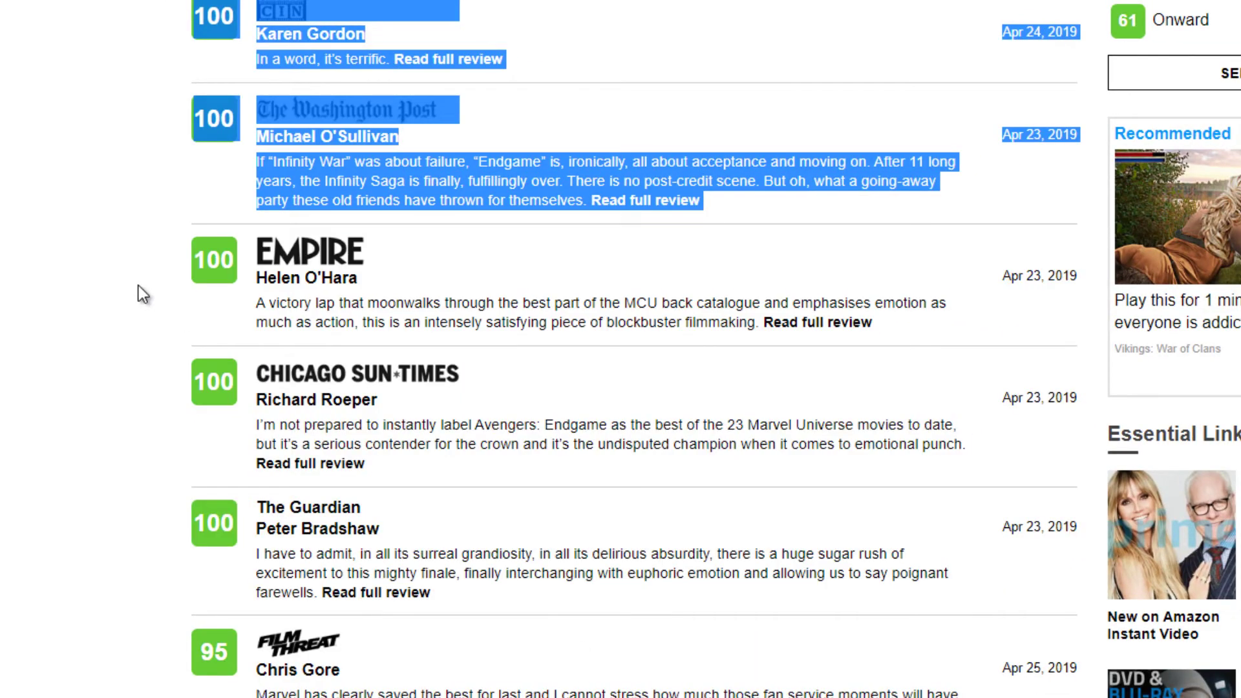
{"action": "left_click", "coordinate": [169, 348]}
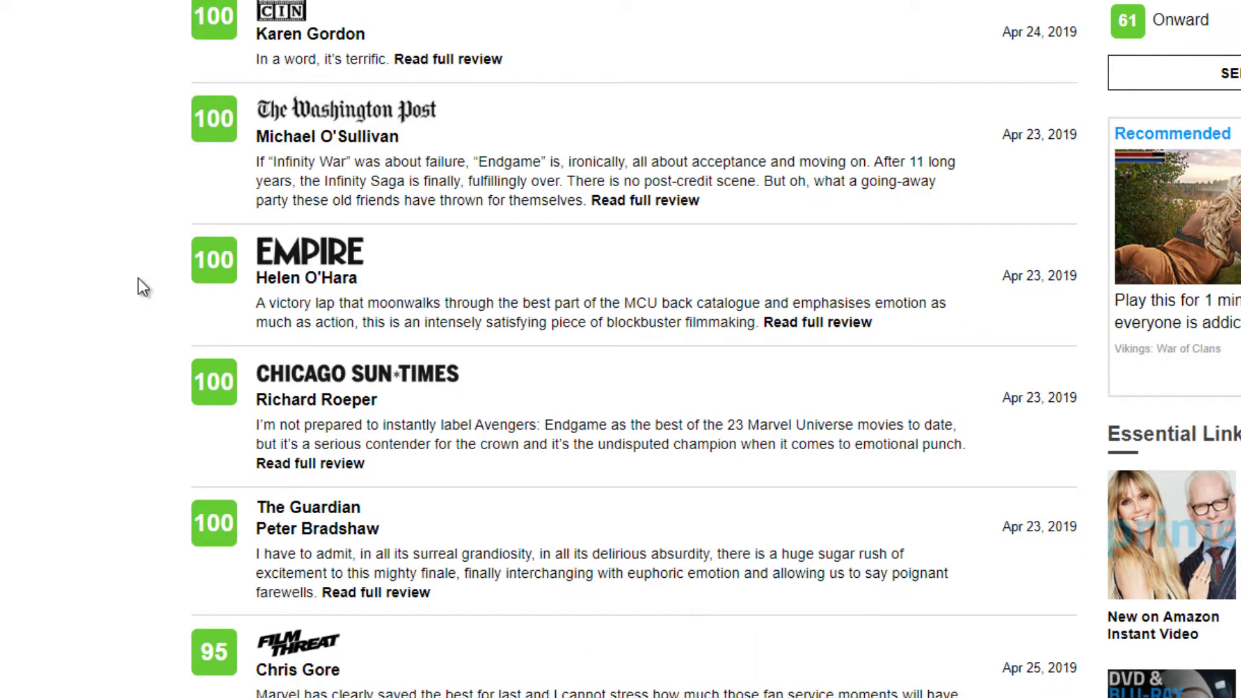
{"action": "scroll", "coordinate": [138, 281], "scroll_direction": "down", "scroll_amount": 20}
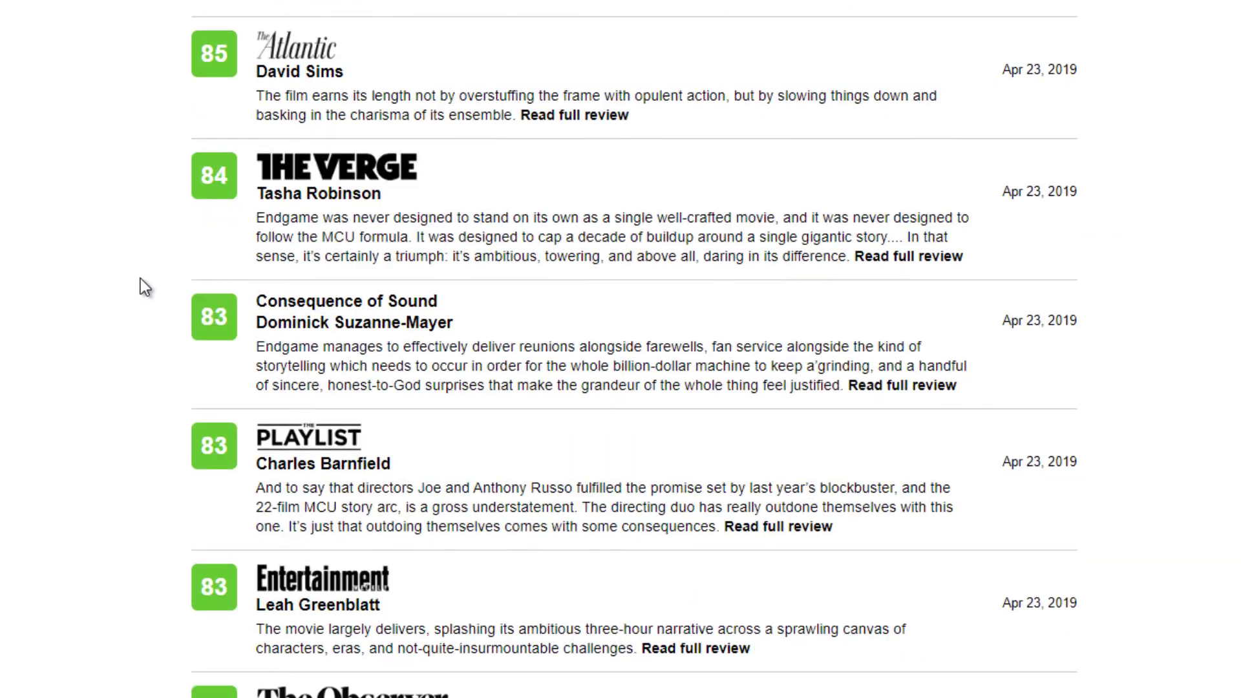
{"action": "scroll", "coordinate": [141, 287], "scroll_direction": "down", "scroll_amount": 20}
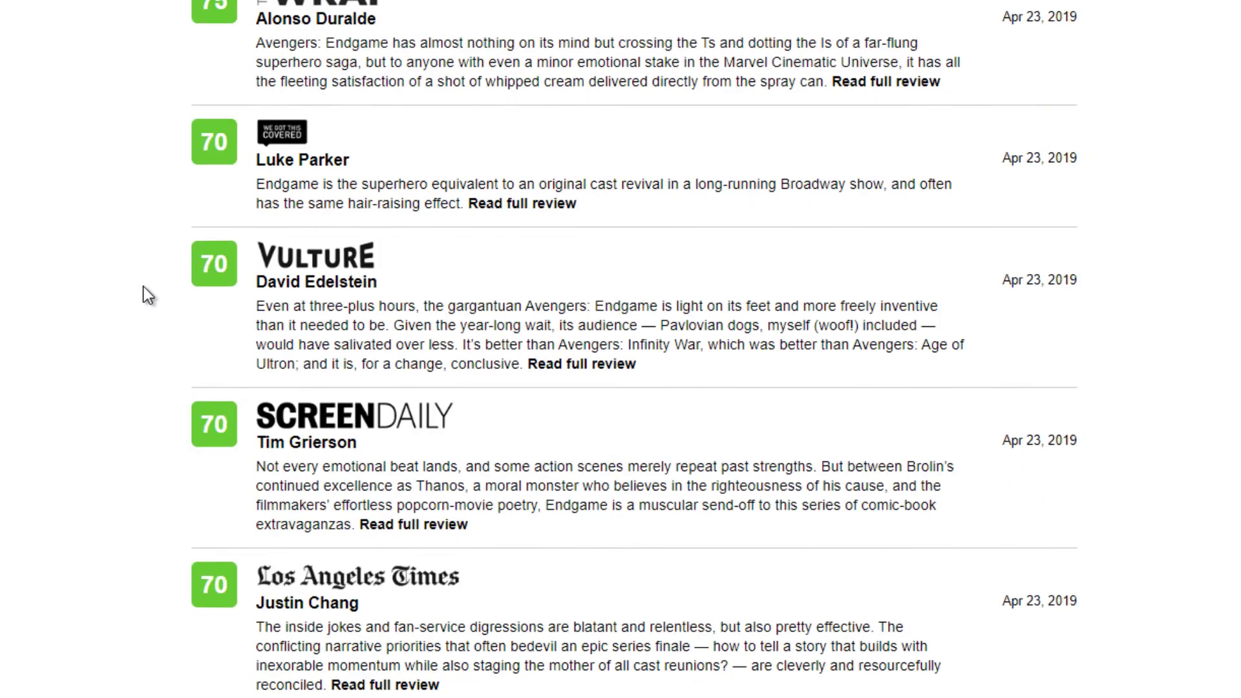
{"action": "scroll", "coordinate": [148, 294], "scroll_direction": "down", "scroll_amount": 20}
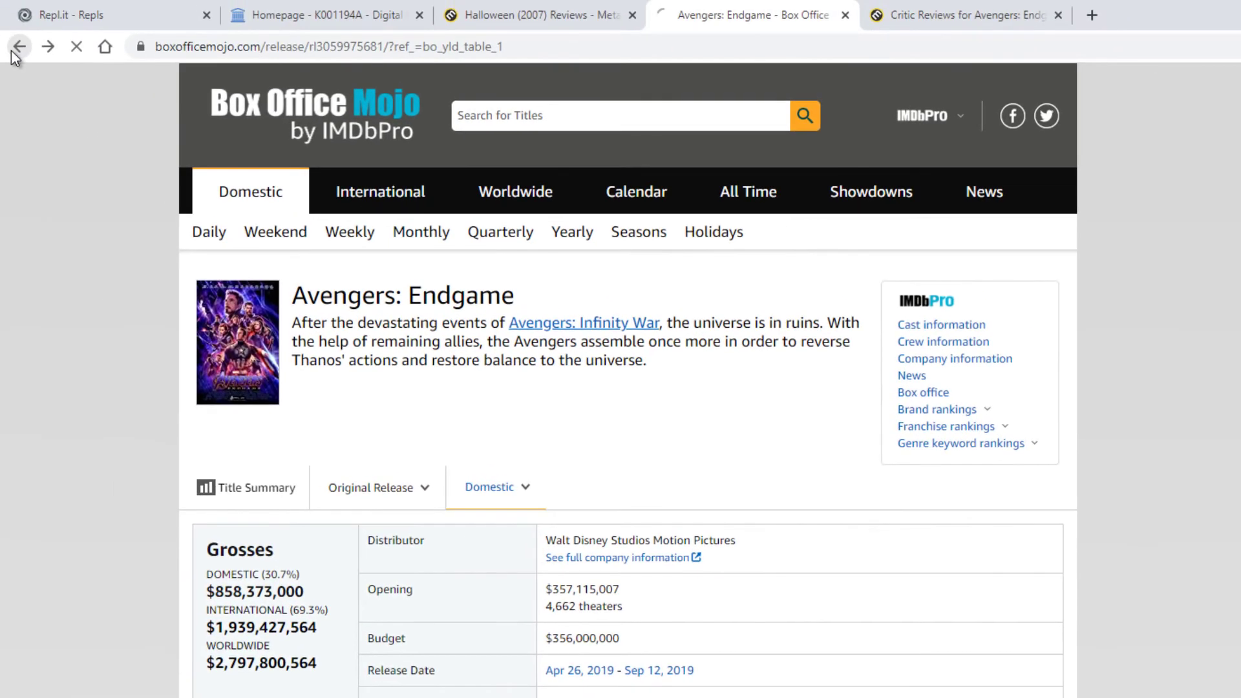
Go back to the 2019 domestic box office page on Box Office Mojo and return to Metacritic's Avengers: Endgame critic reviews
{"action": "left_click", "coordinate": [13, 52]}
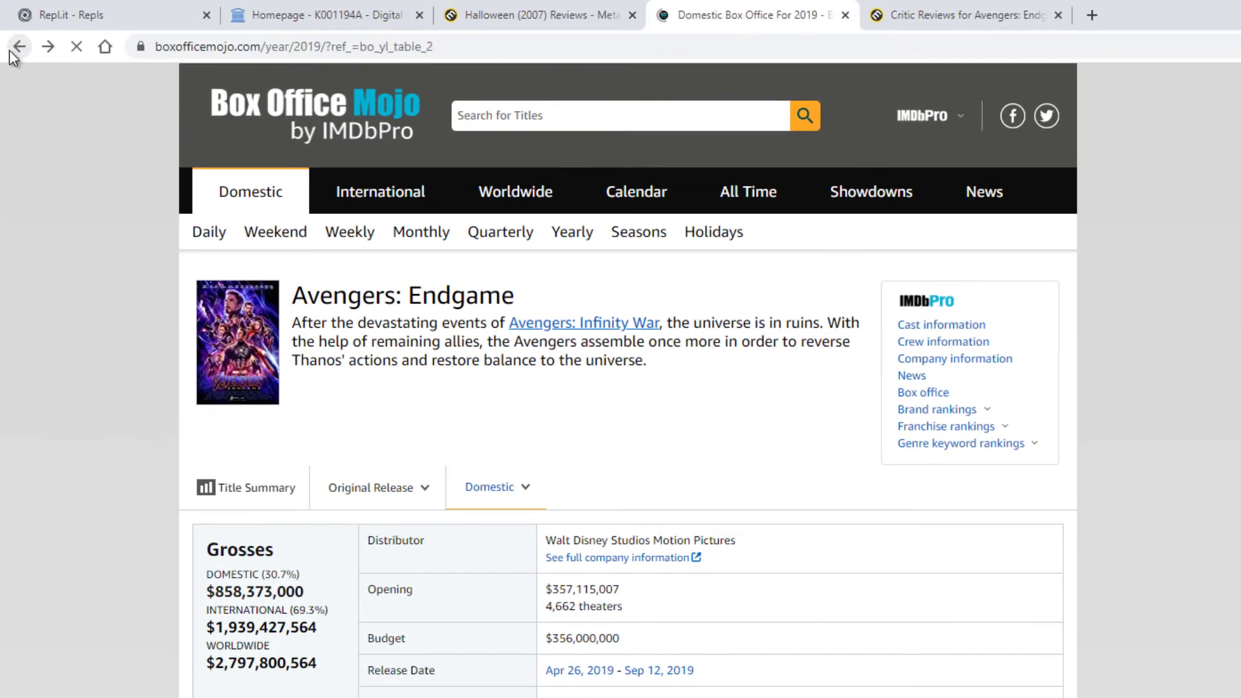
{"action": "left_click", "coordinate": [980, 9]}
{"action": "scroll", "coordinate": [918, 417], "scroll_direction": "up", "scroll_amount": 10}
{"action": "scroll", "coordinate": [923, 407], "scroll_direction": "up", "scroll_amount": 20}
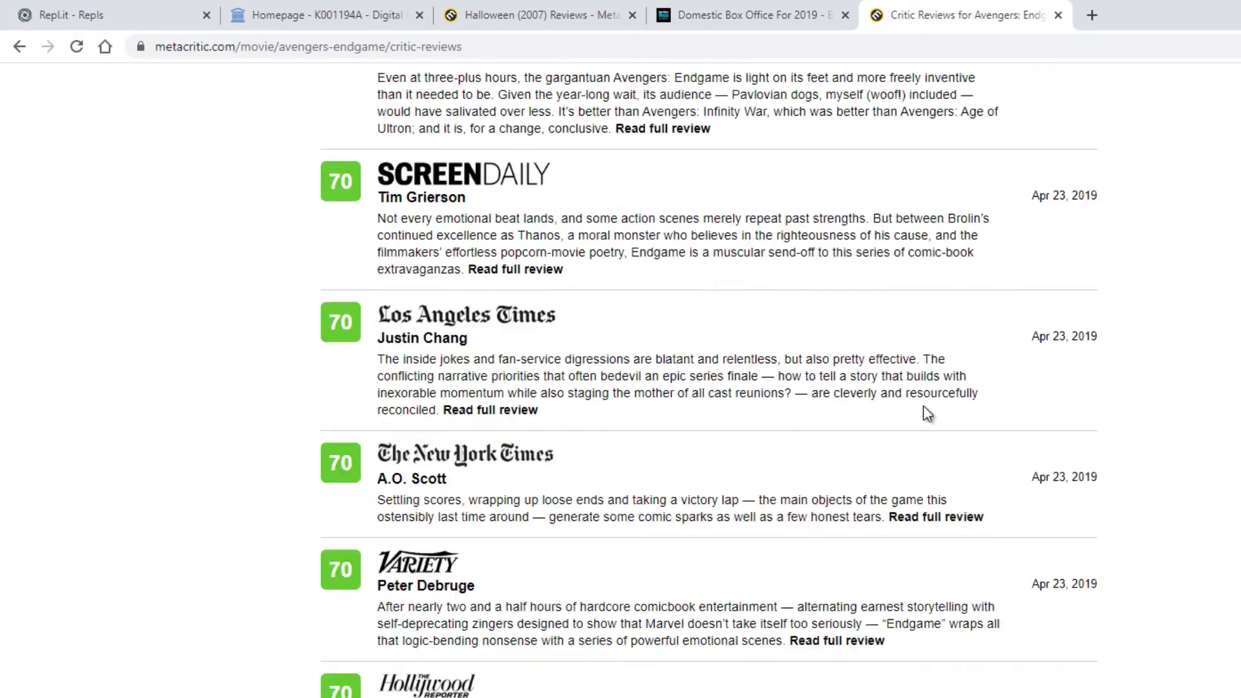
{"action": "scroll", "coordinate": [924, 407], "scroll_direction": "up", "scroll_amount": 20}
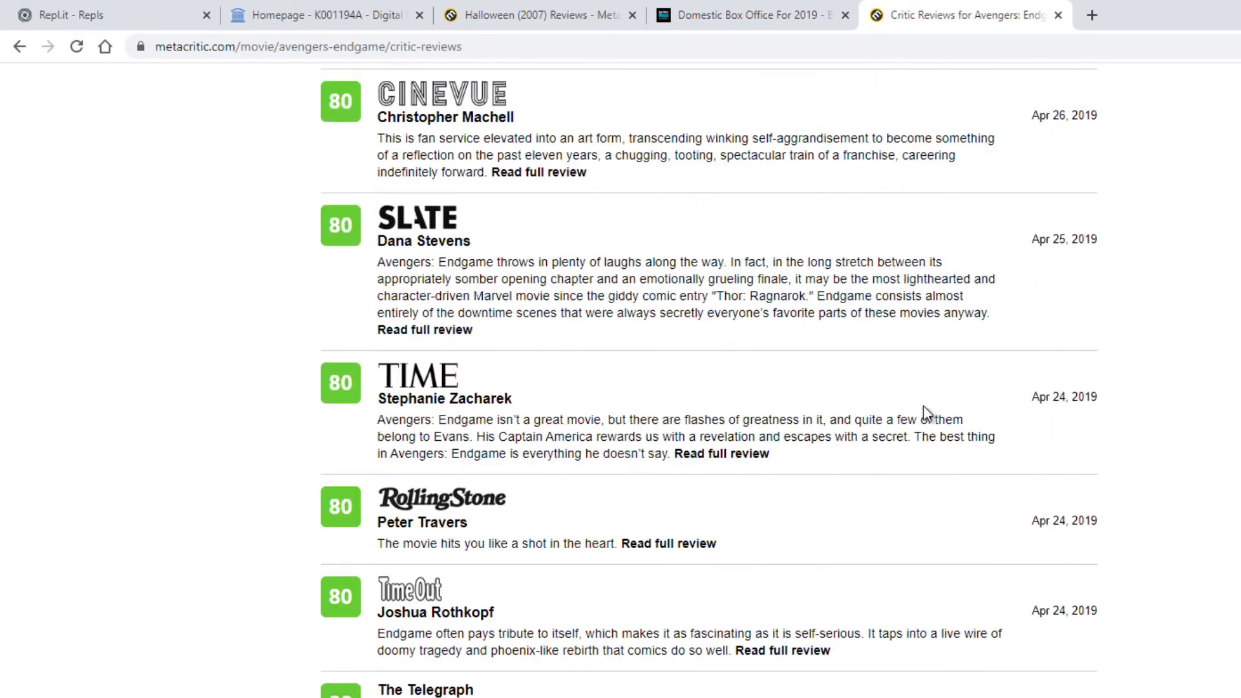
{"action": "scroll", "coordinate": [928, 414], "scroll_direction": "up", "scroll_amount": 8}
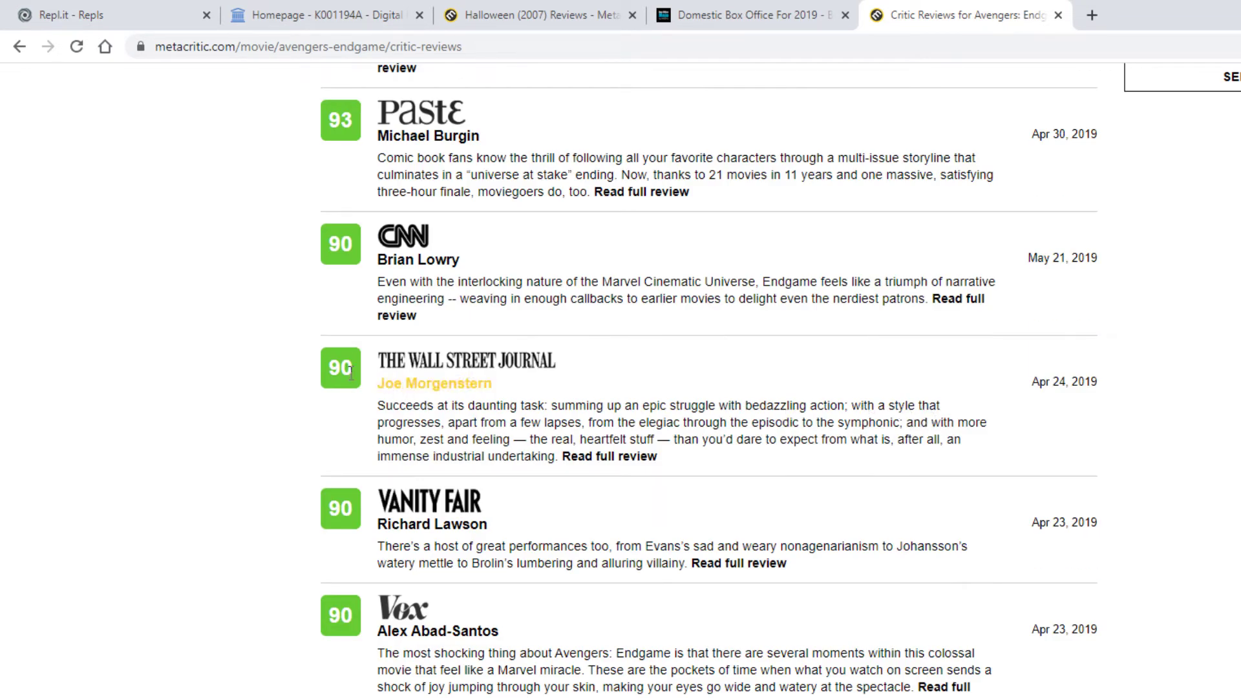
Examine how the critic reviews are ordered by score, from the 90s down to the mixed and negative ones
{"action": "scroll", "coordinate": [660, 447], "scroll_direction": "down", "scroll_amount": 5}
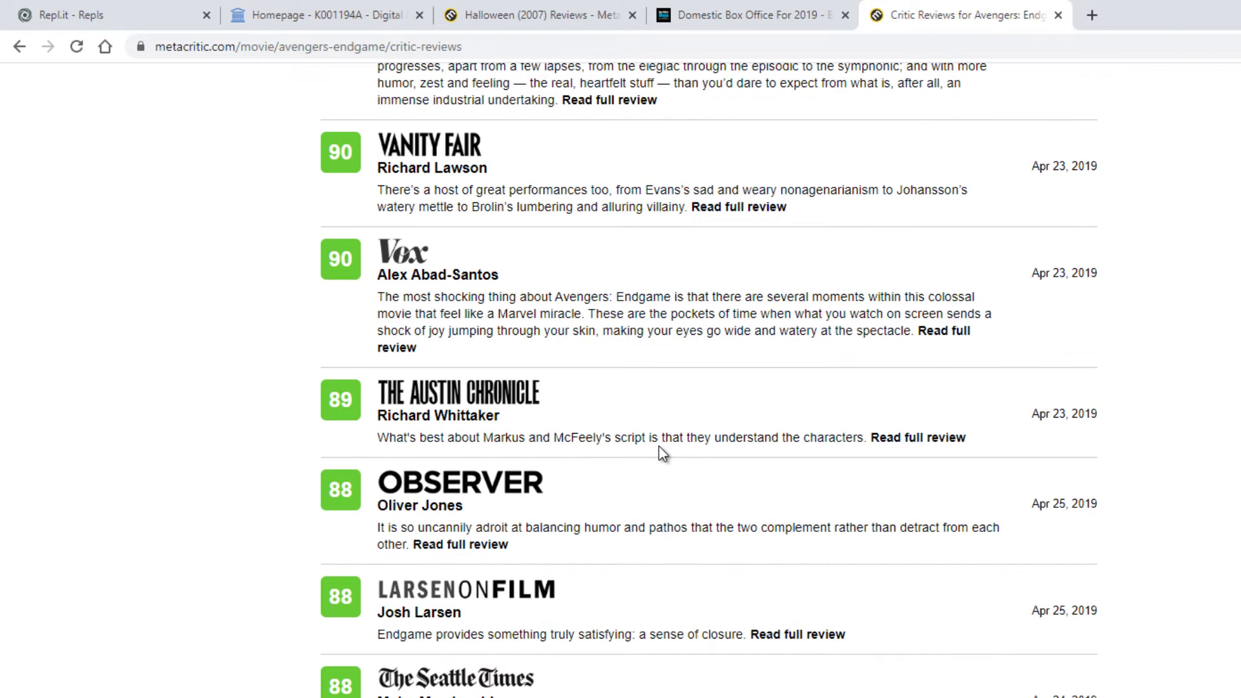
{"action": "scroll", "coordinate": [659, 449], "scroll_direction": "down", "scroll_amount": 12}
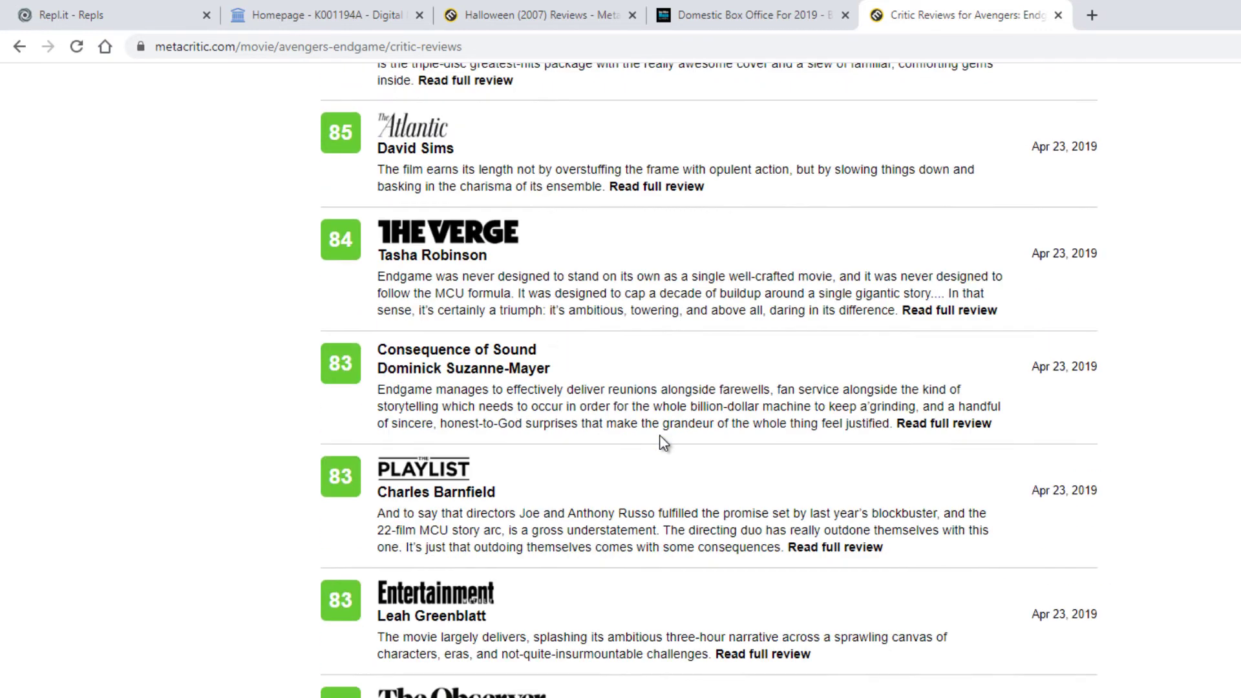
{"action": "scroll", "coordinate": [663, 441], "scroll_direction": "down", "scroll_amount": 10}
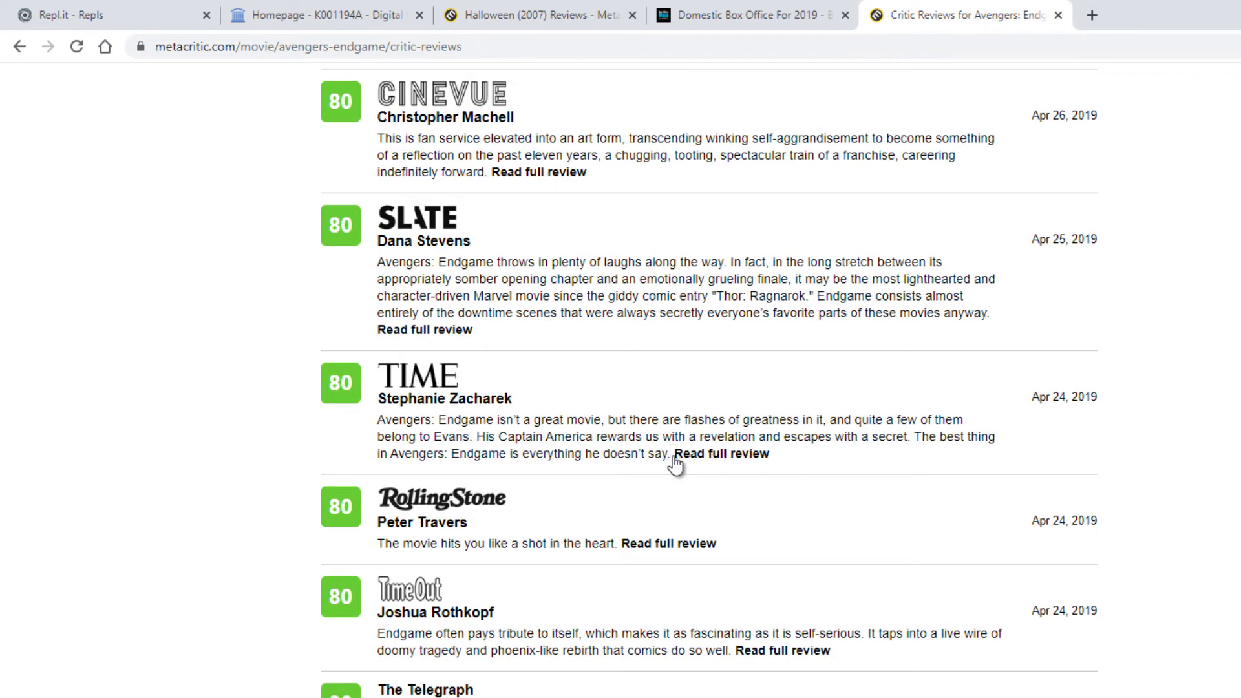
{"action": "scroll", "coordinate": [675, 464], "scroll_direction": "down", "scroll_amount": 18}
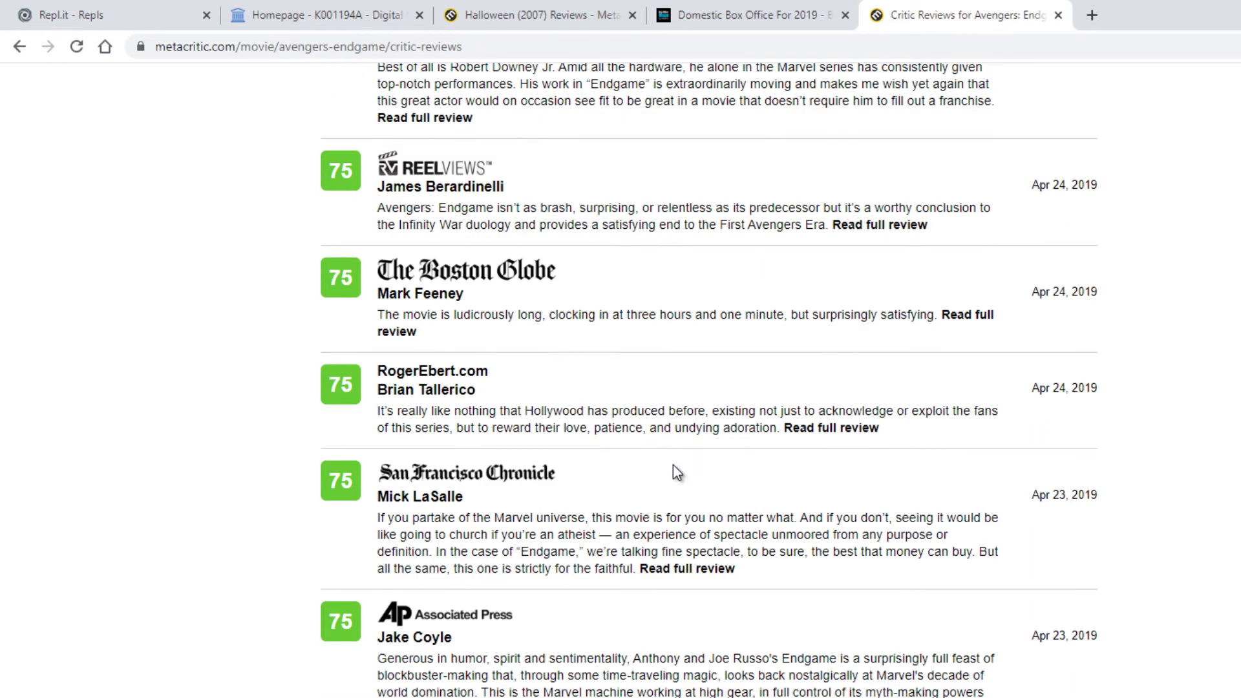
{"action": "scroll", "coordinate": [676, 465], "scroll_direction": "down", "scroll_amount": 11}
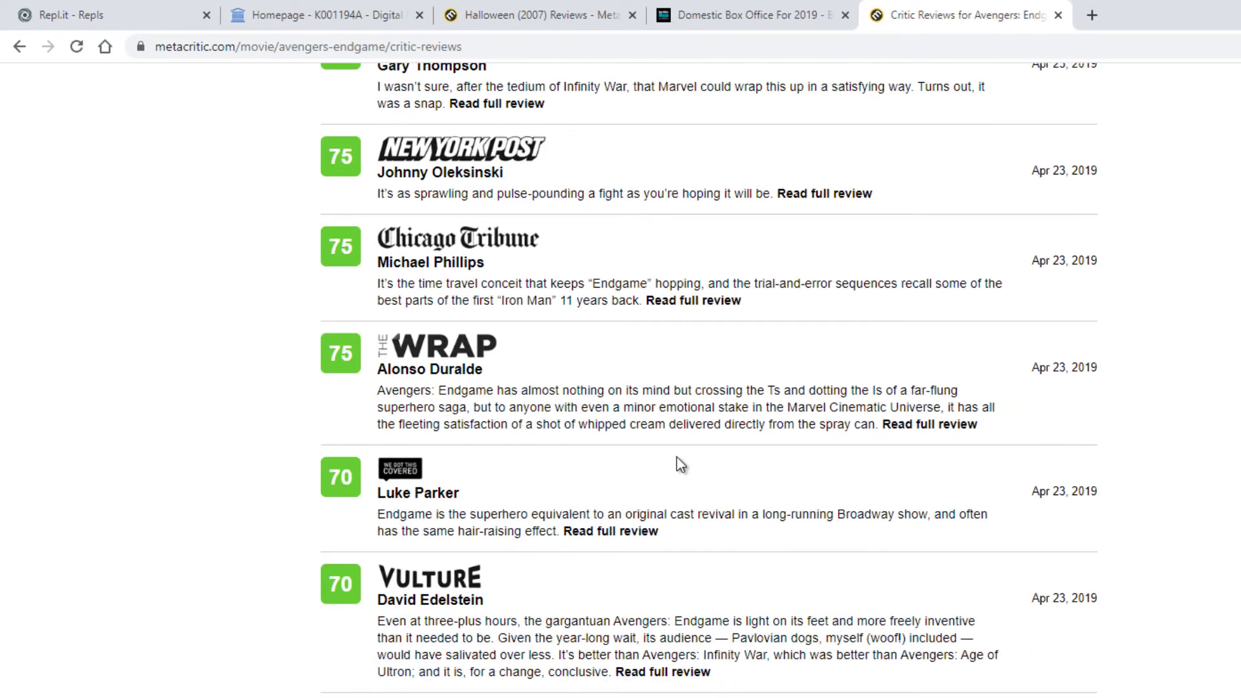
{"action": "scroll", "coordinate": [680, 465], "scroll_direction": "down", "scroll_amount": 20}
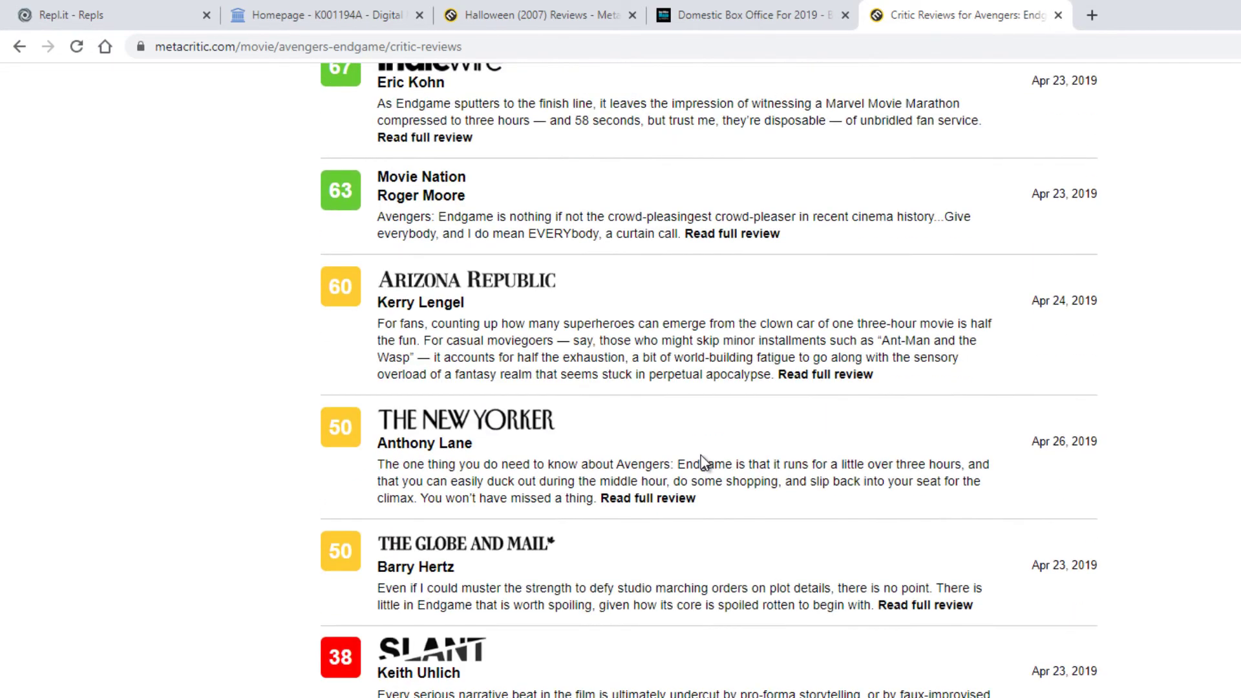
{"action": "scroll", "coordinate": [701, 460], "scroll_direction": "up", "scroll_amount": 20}
{"action": "scroll", "coordinate": [697, 457], "scroll_direction": "up", "scroll_amount": 15}
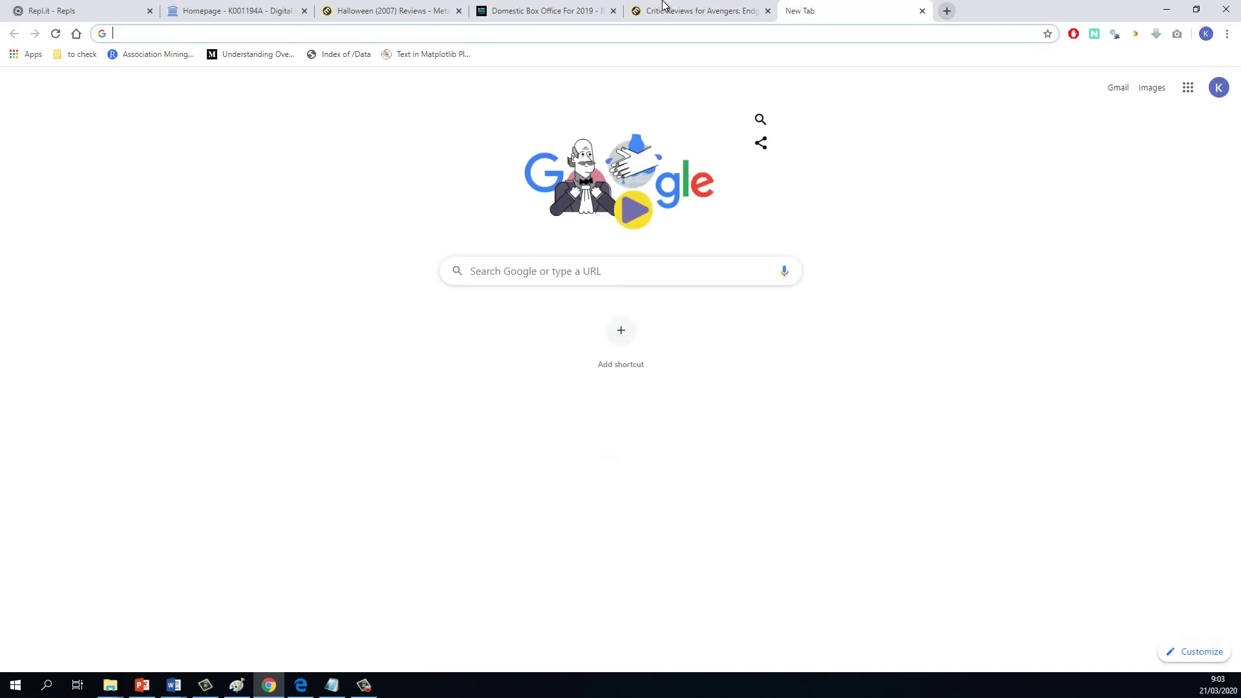
Sort the Avengers: Endgame critic reviews by publication and look through the reordered list
{"action": "left_click", "coordinate": [698, 11]}
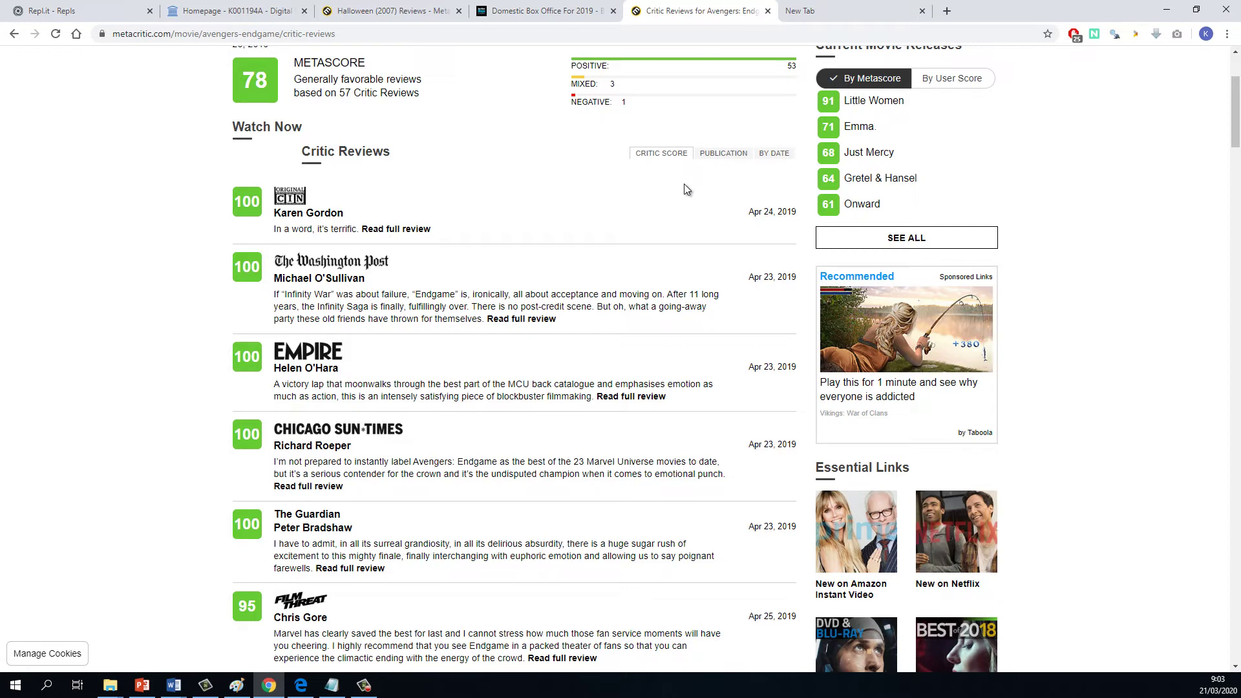
{"action": "scroll", "coordinate": [685, 190], "scroll_direction": "up", "scroll_amount": 1}
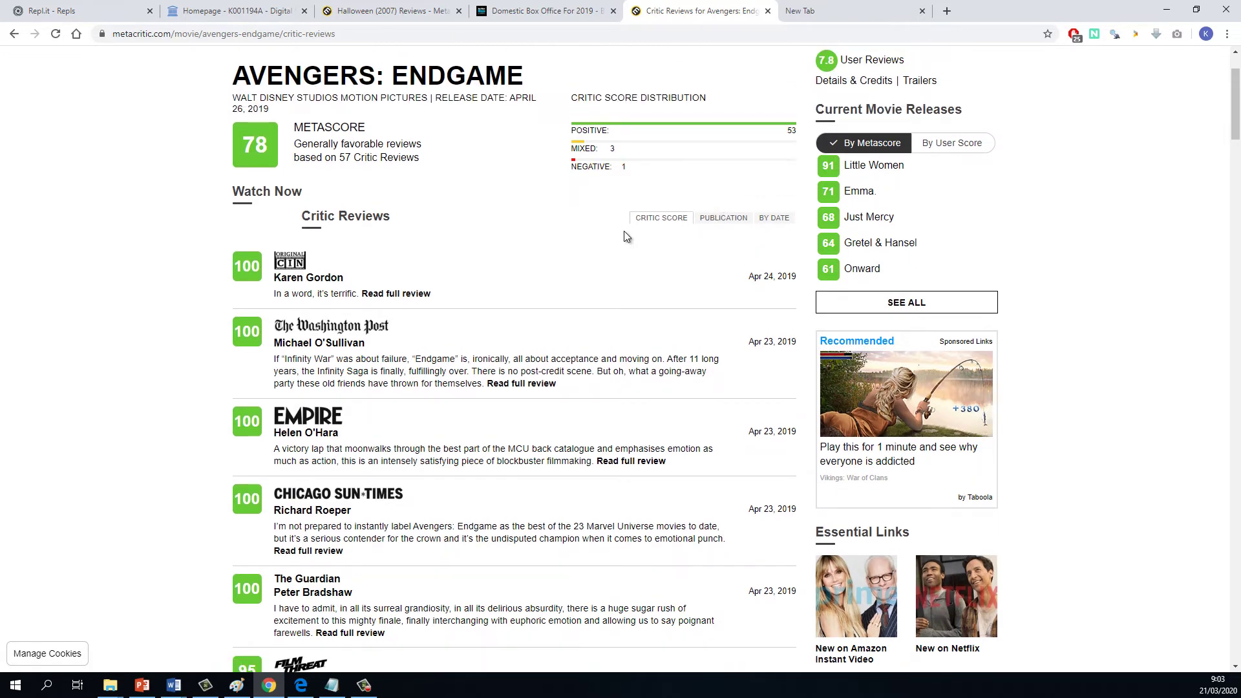
{"action": "left_click", "coordinate": [709, 225]}
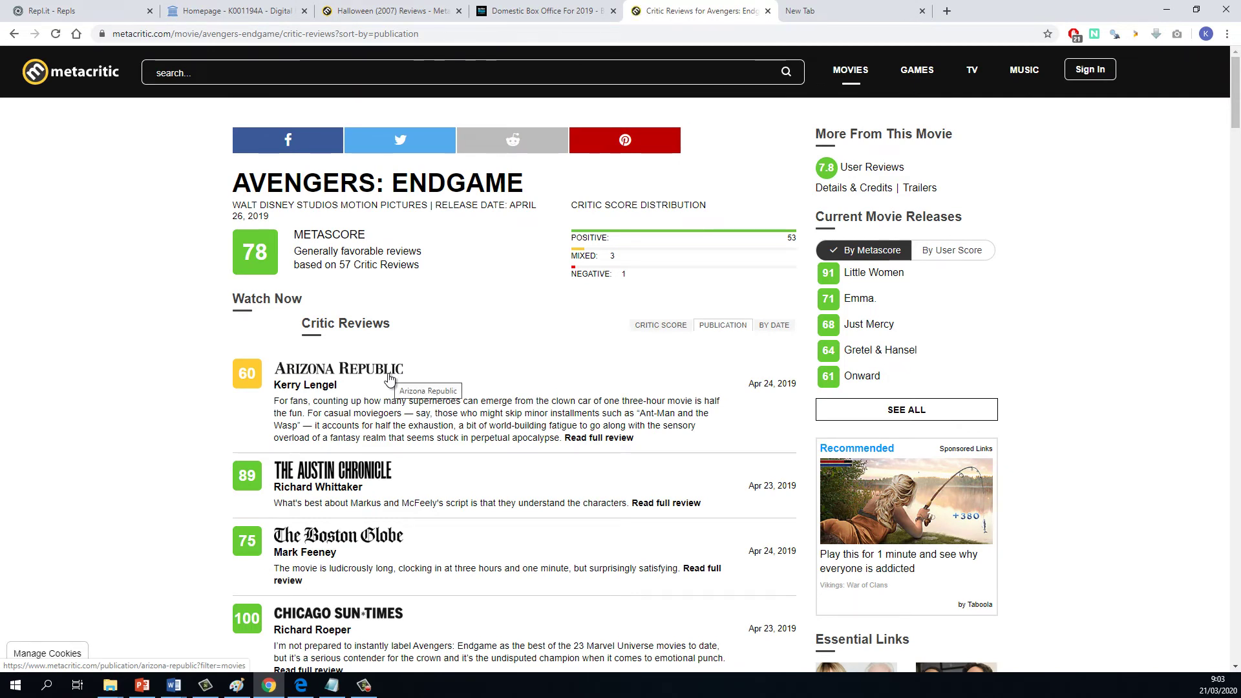
{"action": "mouse_move", "coordinate": [141, 687]}
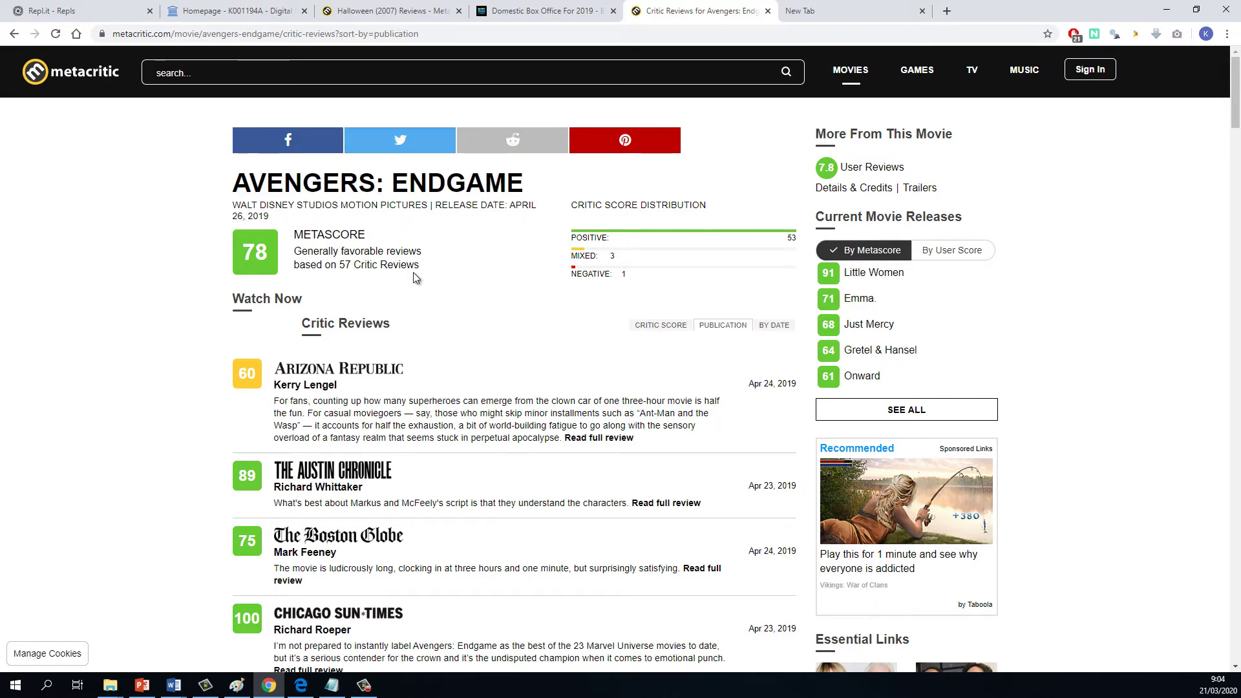
{"action": "scroll", "coordinate": [414, 278], "scroll_direction": "down", "scroll_amount": 8}
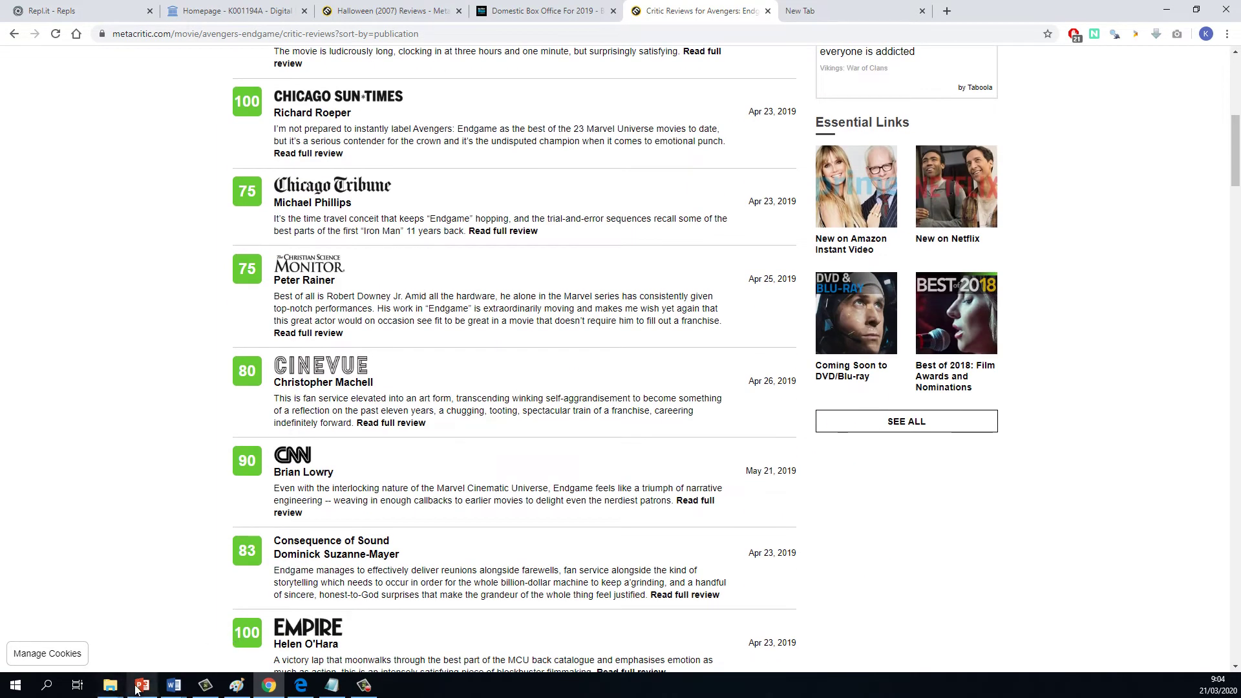
Switch to PowerPoint, present the slides from Script breakdown through to Output after running the script, and end the slide show
{"action": "left_click", "coordinate": [142, 685]}
{"action": "key", "text": "shift+F5"}
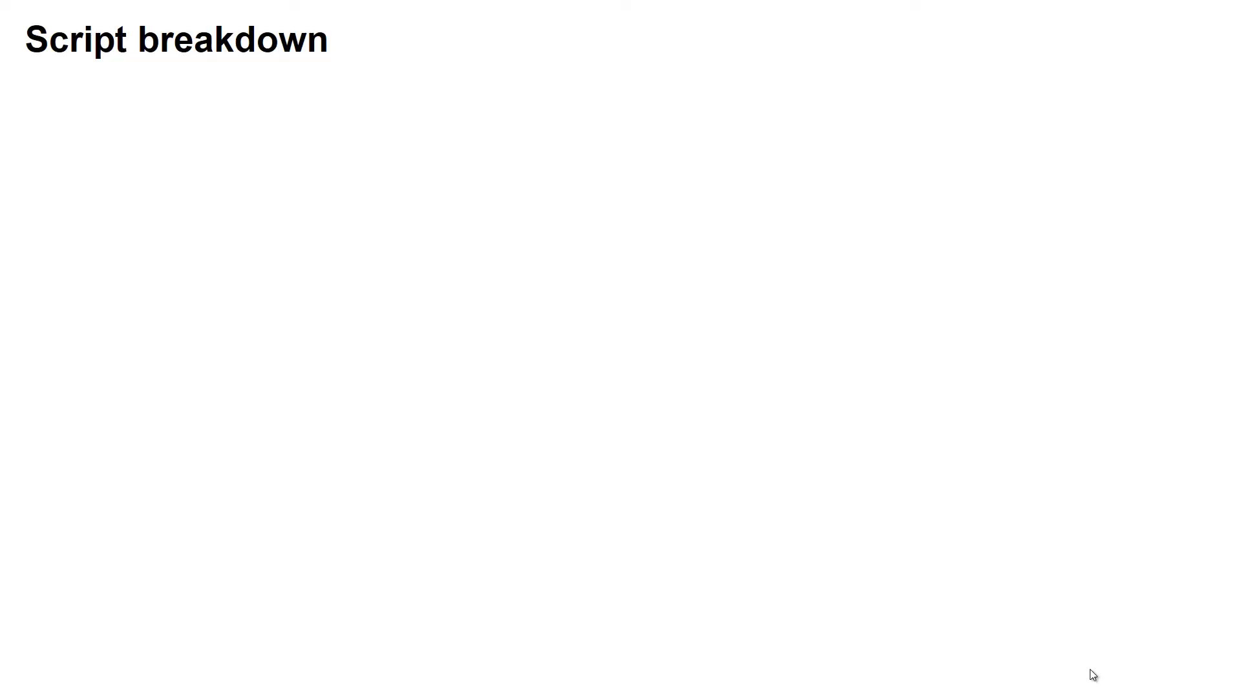
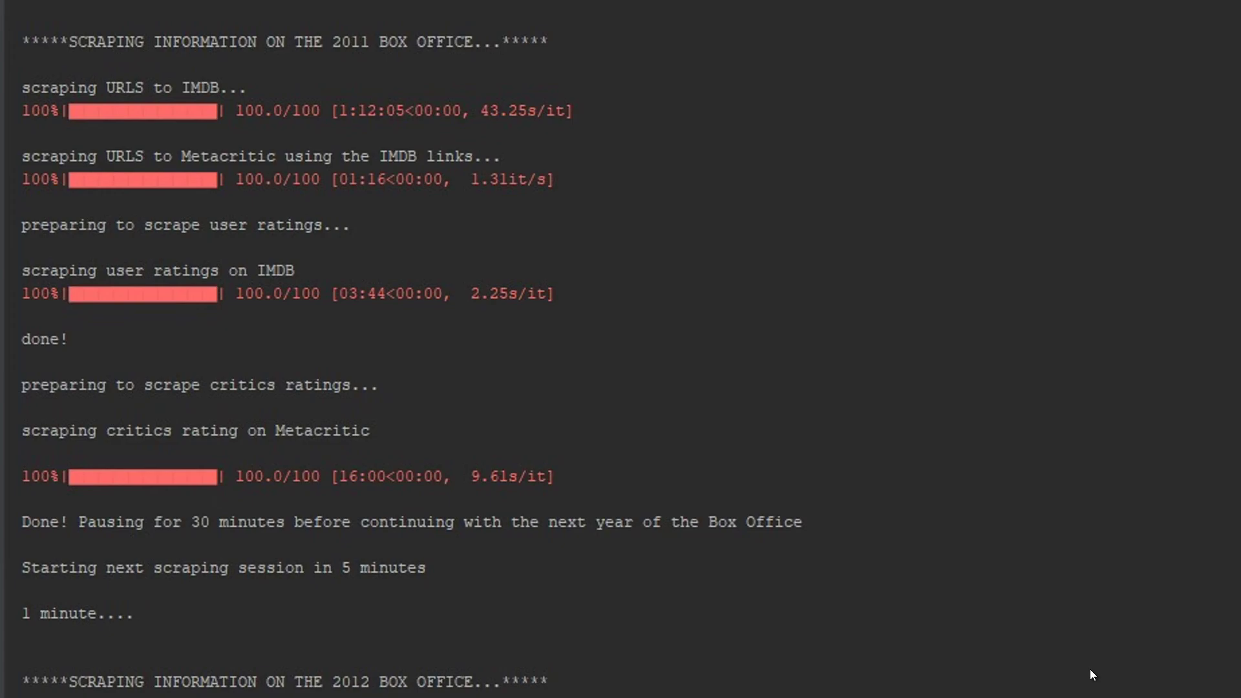
{"action": "left_click", "coordinate": [1093, 675]}
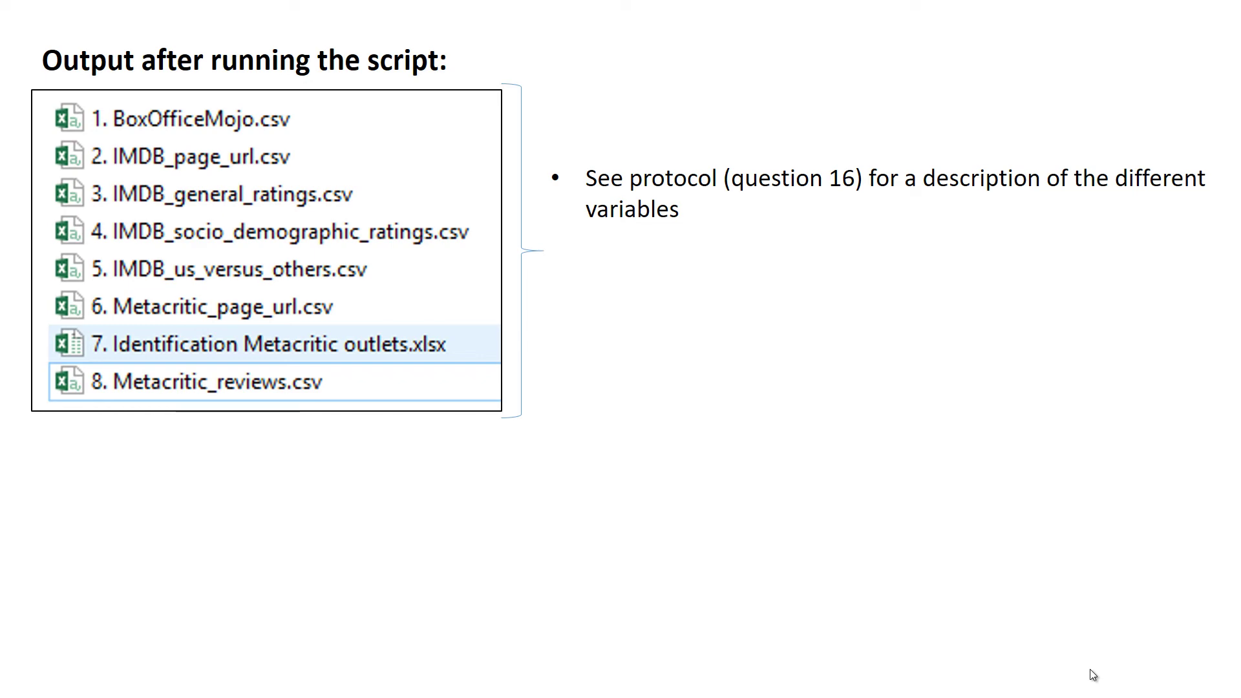
{"action": "key", "text": "Escape"}
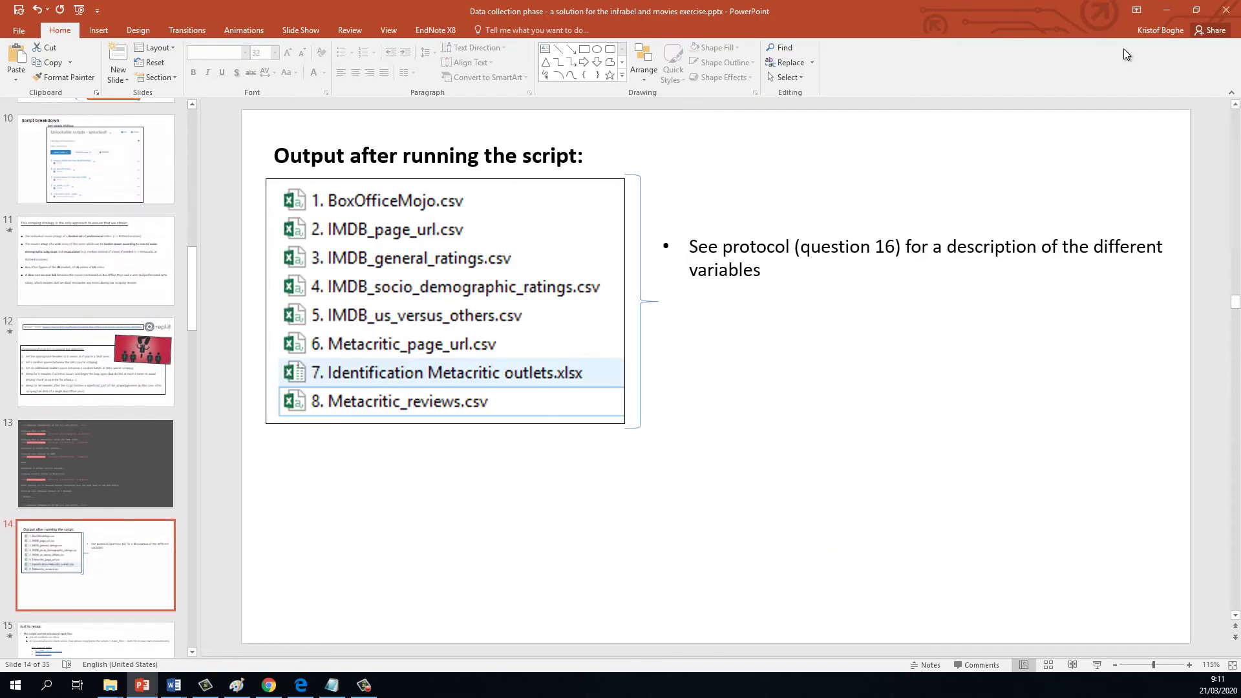
Open 8. Metacritic_reviews.csv from the Datasets folder in Excel
{"action": "mouse_move", "coordinate": [111, 685]}
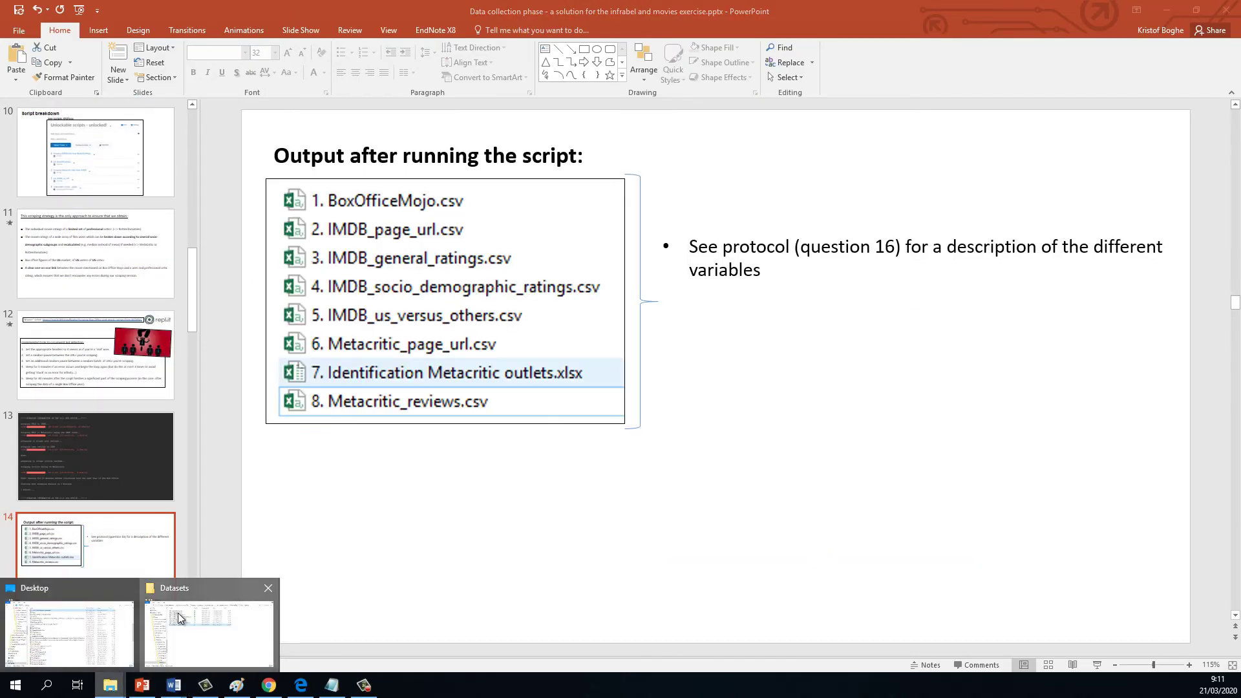
{"action": "left_click", "coordinate": [182, 619]}
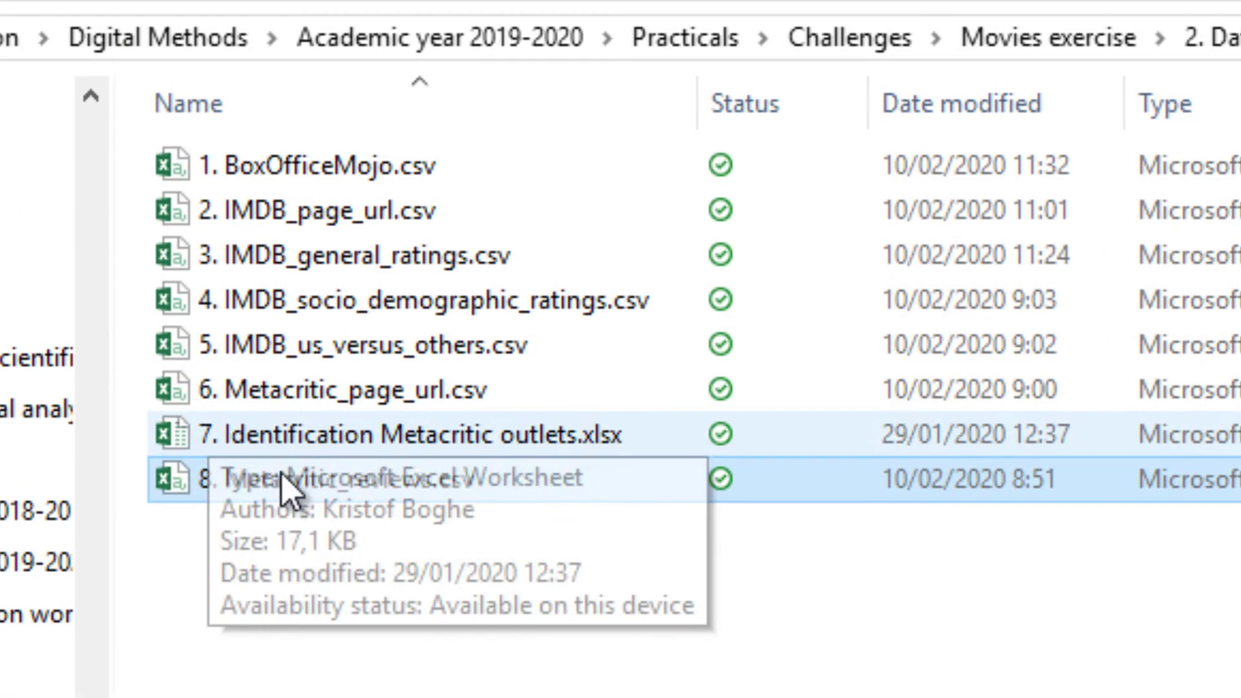
{"action": "left_click", "coordinate": [392, 403]}
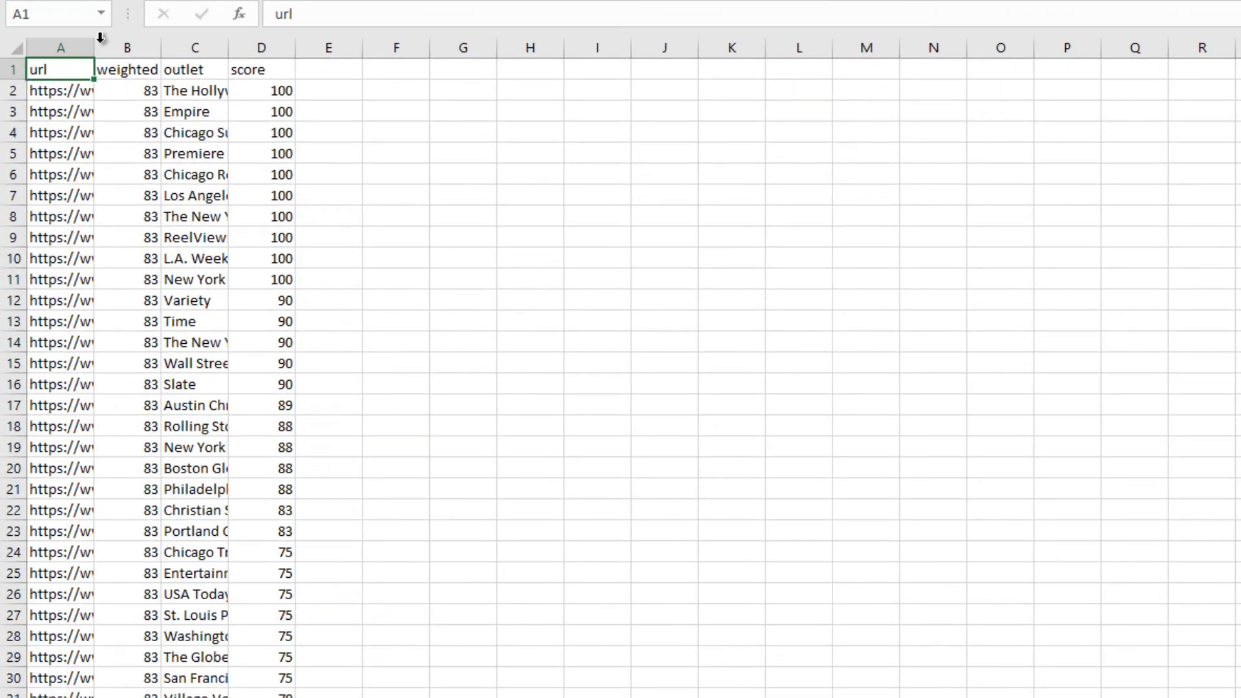
Fit the url column to its contents and fill the Avatar review addresses in A2:A35 with yellow
{"action": "double_click", "coordinate": [72, 101]}
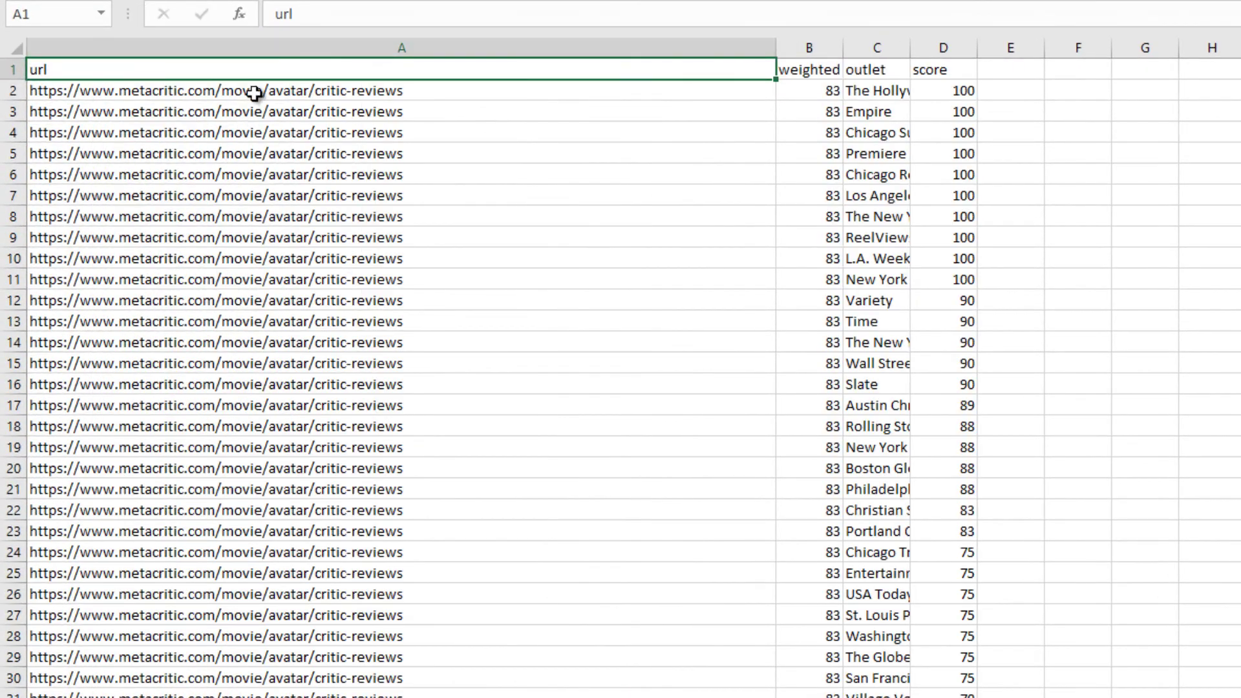
{"action": "left_click_drag", "start_coordinate": [47, 132], "coordinate": [46, 665]}
{"action": "left_click_drag", "start_coordinate": [333, 695], "coordinate": [332, 684]}
{"action": "left_click", "coordinate": [246, 676]}
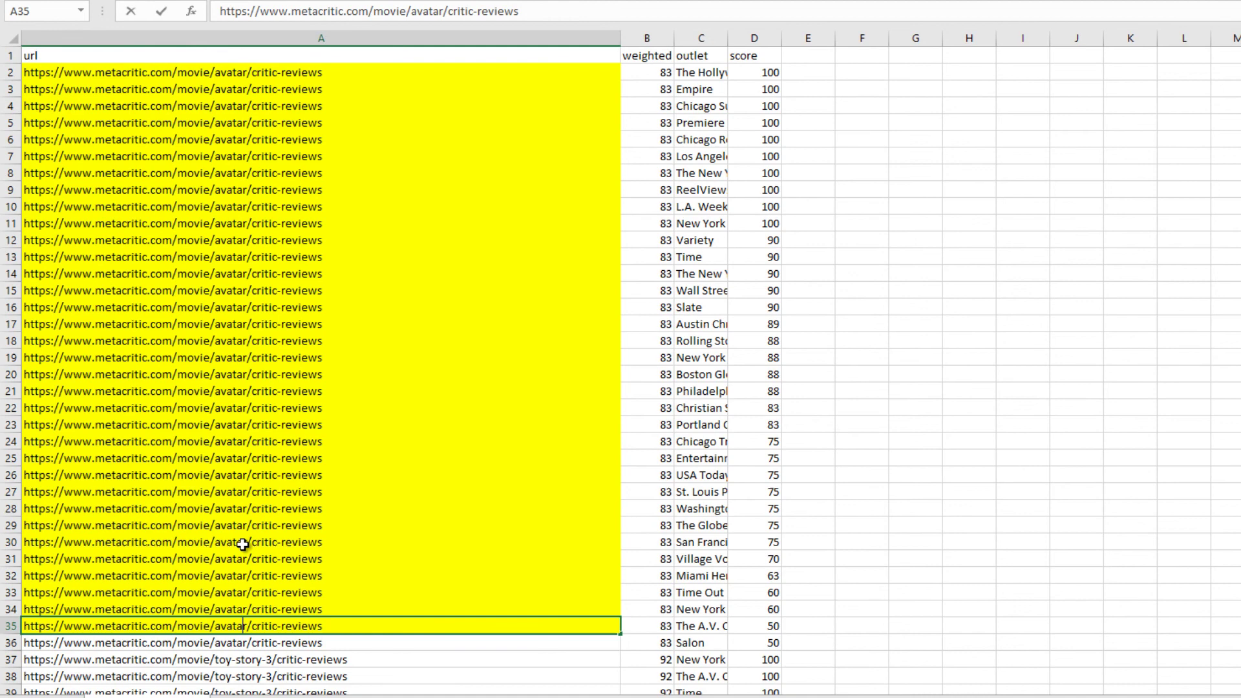
{"action": "left_click", "coordinate": [246, 77]}
Fit the weighted score column to its contents and fill the Avatar scores in B2:B35 with orange
{"action": "left_click", "coordinate": [639, 69]}
{"action": "left_click_drag", "start_coordinate": [674, 39], "coordinate": [691, 627]}
{"action": "left_click", "coordinate": [253, 1]}
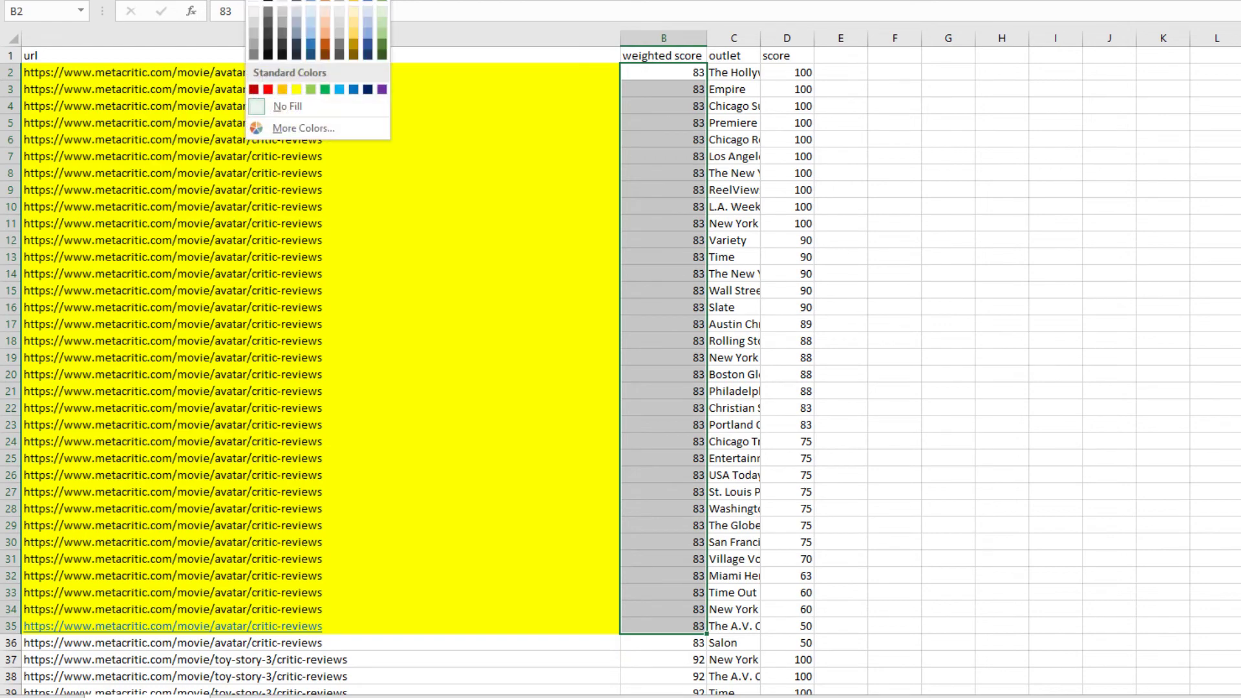
{"action": "left_click", "coordinate": [327, 8]}
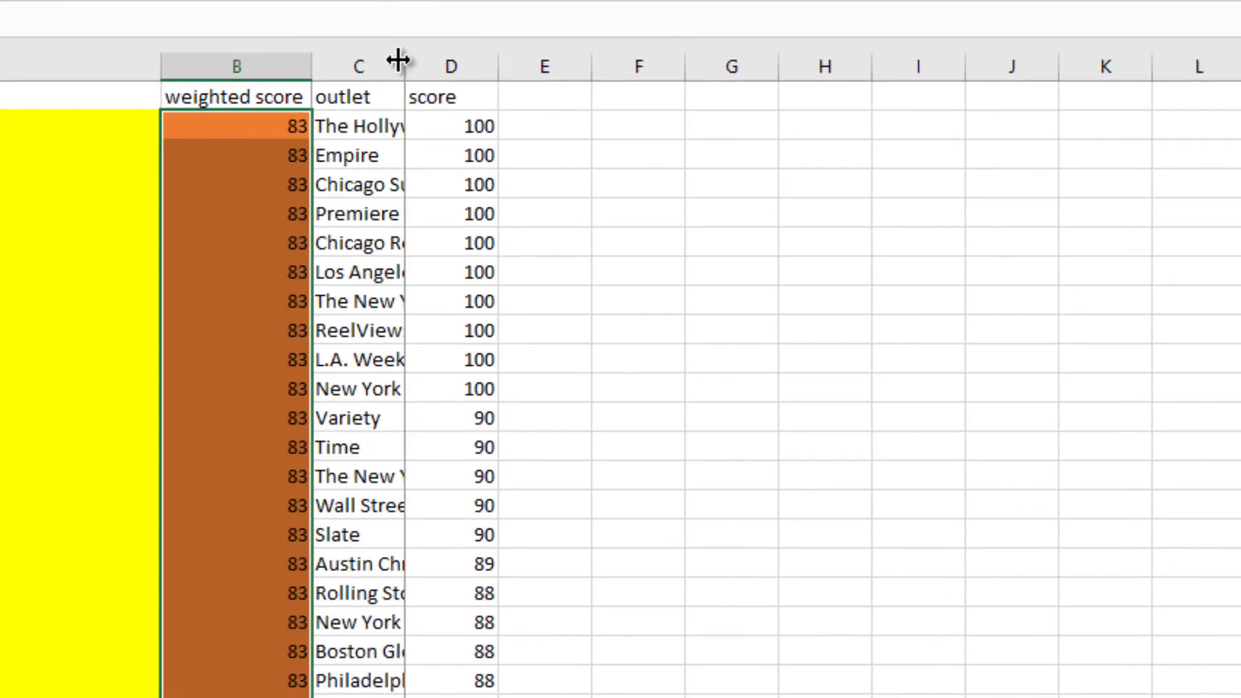
Fit the outlet column to its contents, filling the Avatar outlet cells with gold and the neighbouring score cells with orange
{"action": "double_click", "coordinate": [523, 53]}
{"action": "left_click", "coordinate": [479, 107]}
{"action": "left_click_drag", "start_coordinate": [446, 150], "coordinate": [453, 695]}
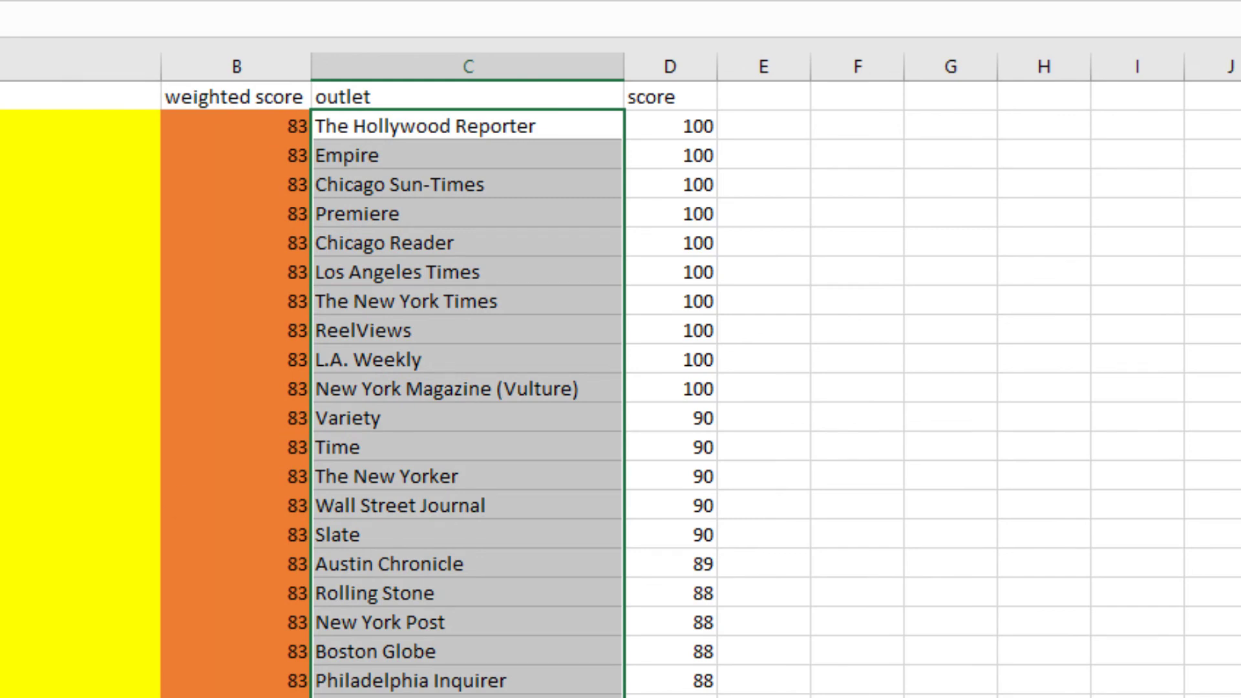
{"action": "left_click", "coordinate": [252, 0]}
{"action": "left_click", "coordinate": [362, 0]}
{"action": "left_click_drag", "start_coordinate": [679, 127], "coordinate": [678, 695]}
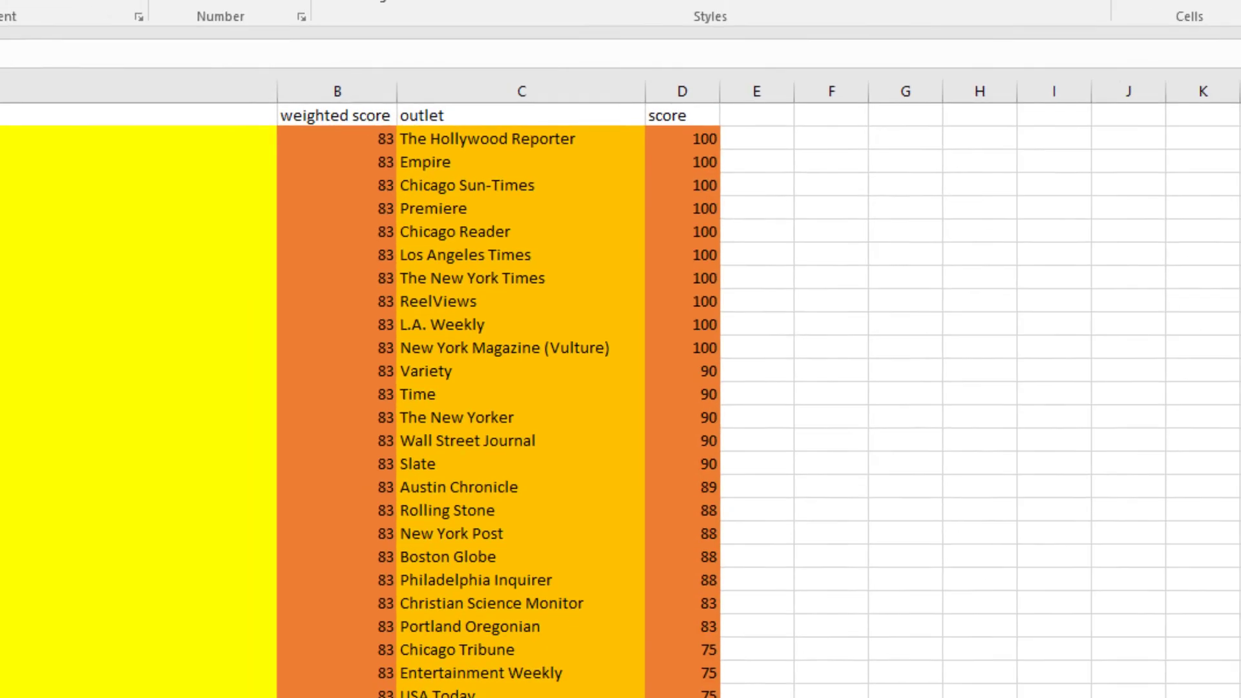
Fill the Avatar review scores in D2:D35 with blue and deselect the range
{"action": "left_click", "coordinate": [205, 72]}
{"action": "left_click", "coordinate": [244, 100]}
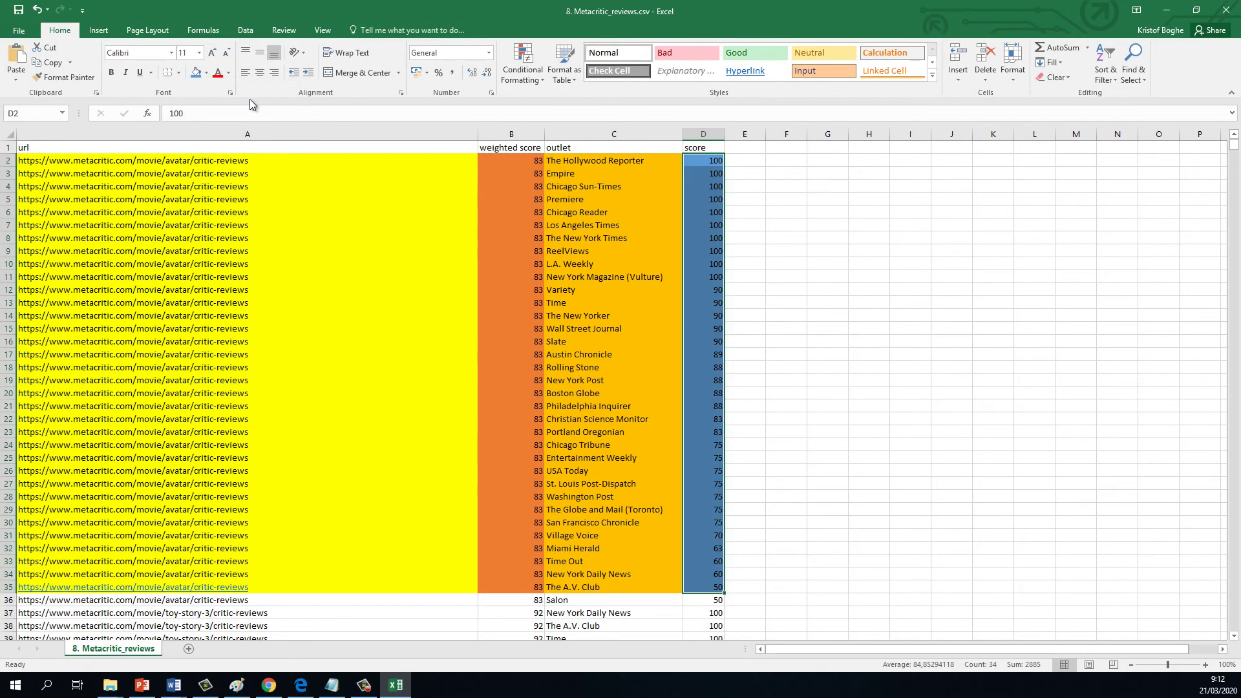
{"action": "left_click", "coordinate": [735, 280]}
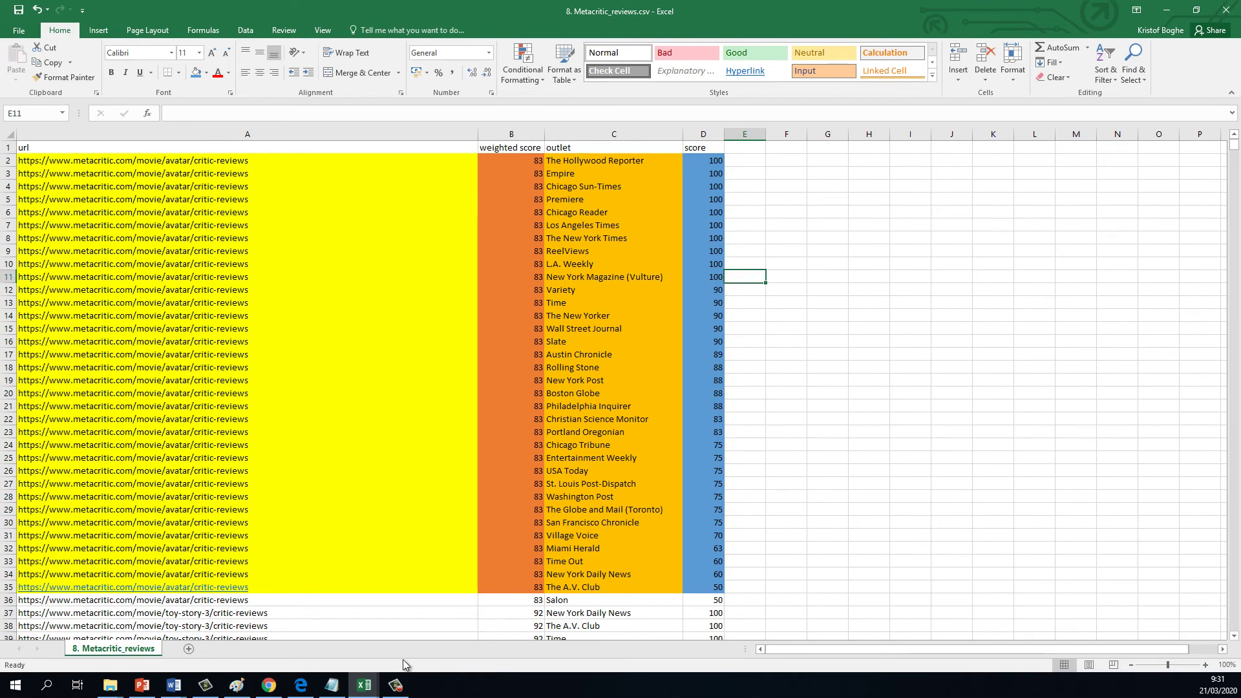
Switch to the Metacritic outlets identification workbook and examine the country listed for each outlet, including the Screen International row
{"action": "mouse_move", "coordinate": [364, 686]}
{"action": "left_click", "coordinate": [530, 685]}
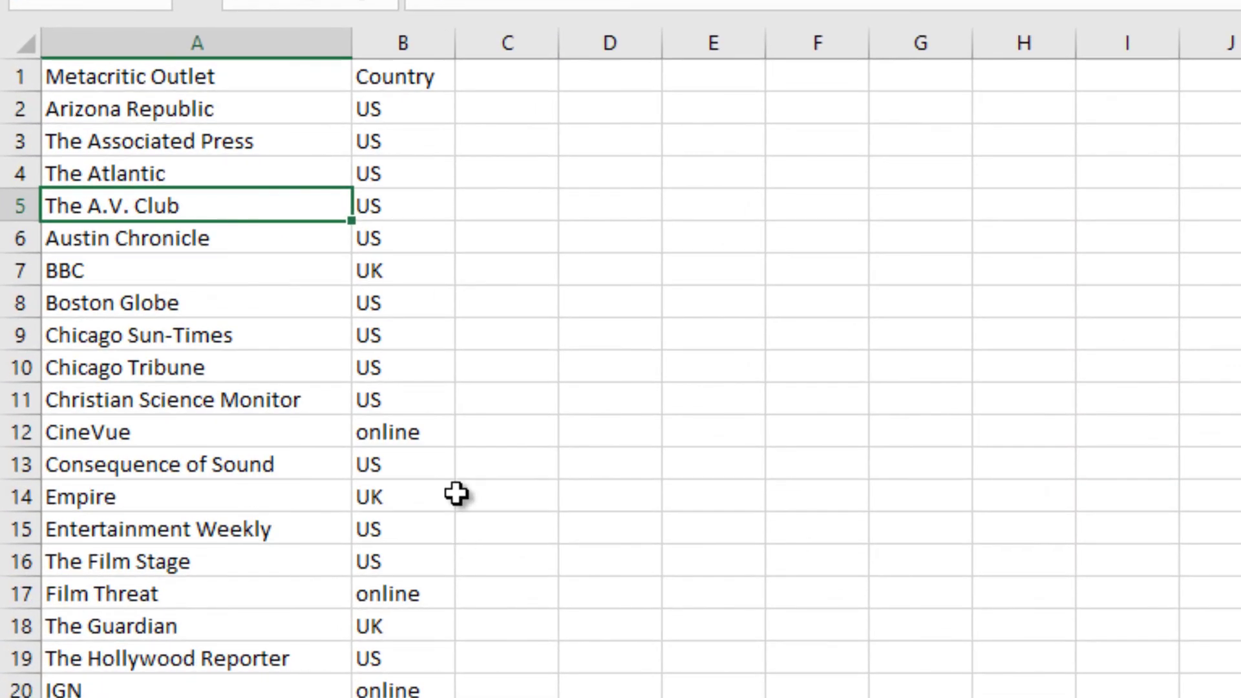
{"action": "left_click_drag", "start_coordinate": [311, 76], "coordinate": [446, 695]}
{"action": "left_click_drag", "start_coordinate": [388, 465], "coordinate": [385, 529]}
{"action": "left_click", "coordinate": [766, 529]}
{"action": "left_click", "coordinate": [788, 534]}
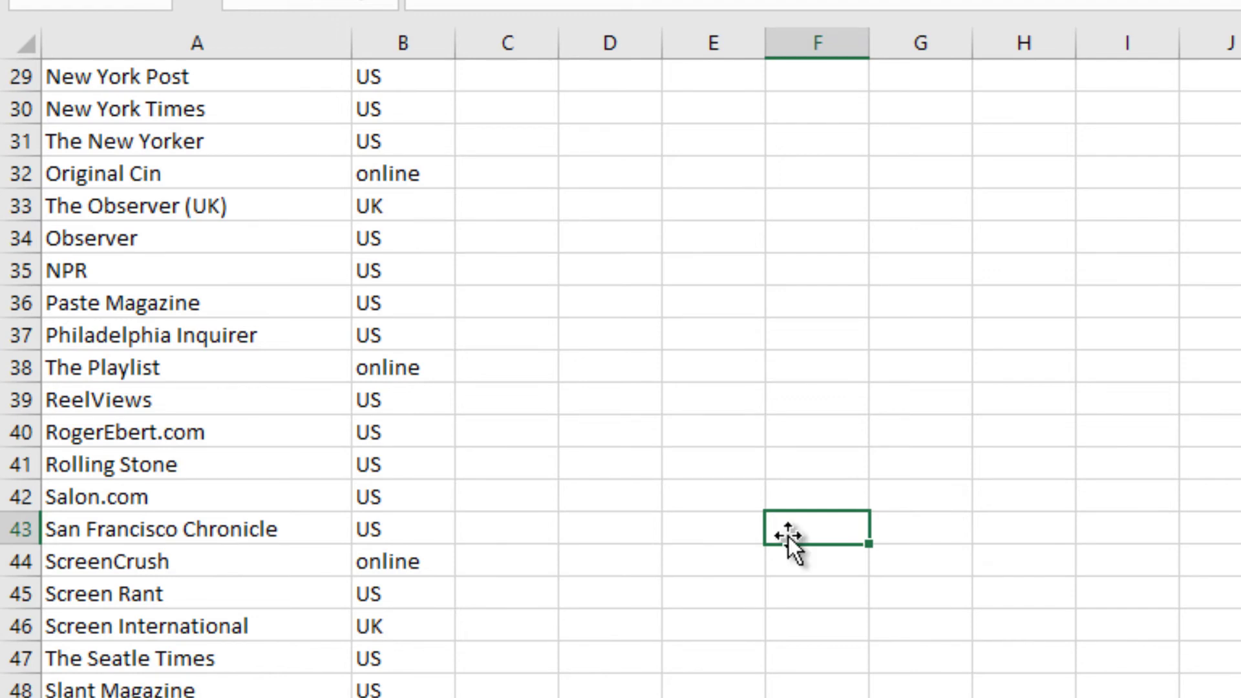
{"action": "scroll", "coordinate": [769, 545], "scroll_direction": "up", "scroll_amount": 9}
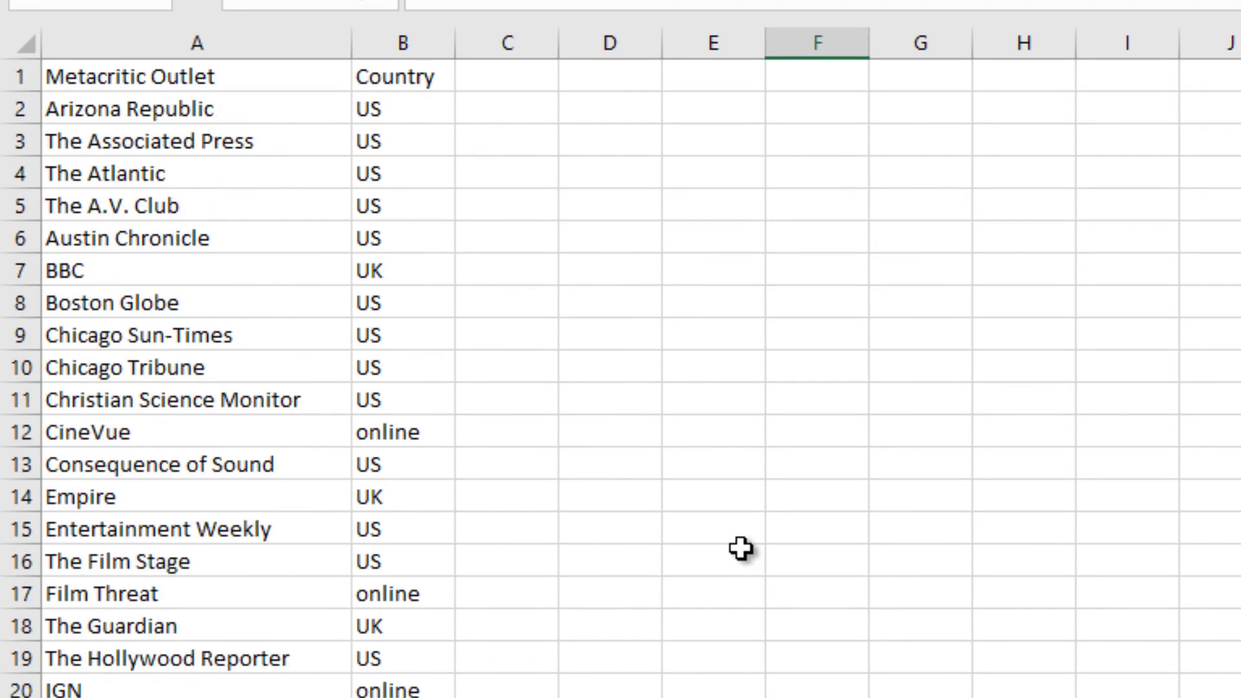
{"action": "scroll", "coordinate": [523, 560], "scroll_direction": "down", "scroll_amount": 9}
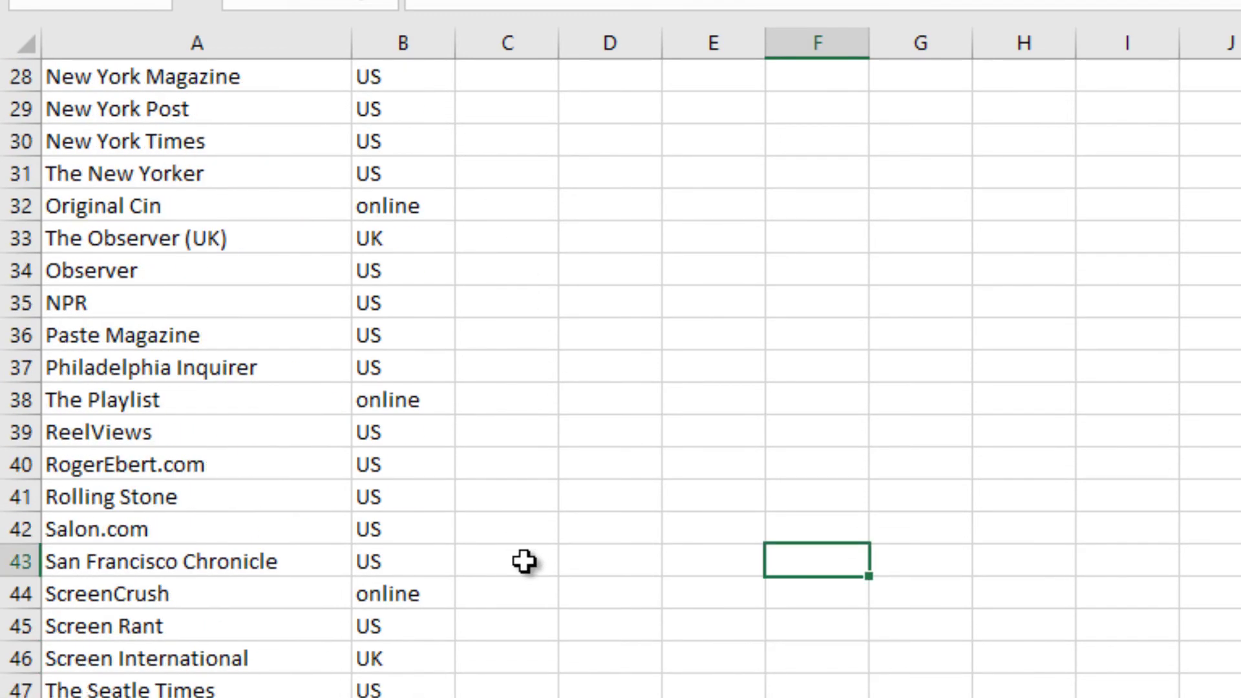
{"action": "scroll", "coordinate": [524, 561], "scroll_direction": "down", "scroll_amount": 3}
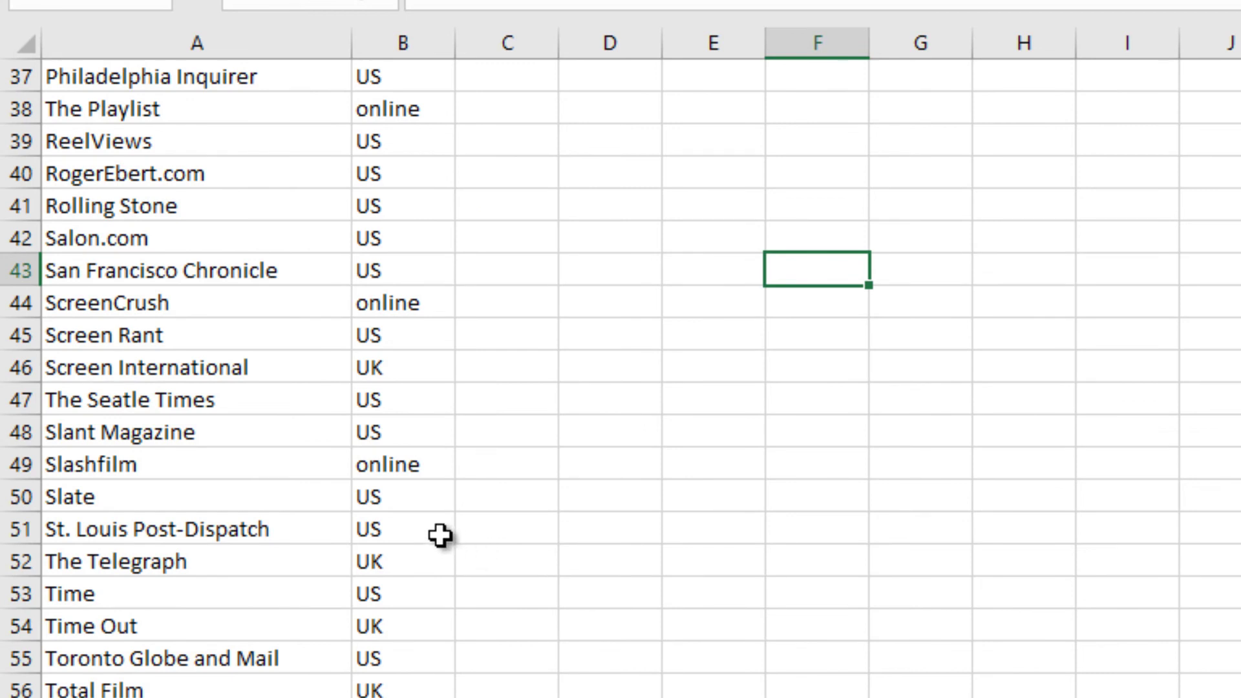
{"action": "left_click_drag", "start_coordinate": [296, 363], "coordinate": [549, 368]}
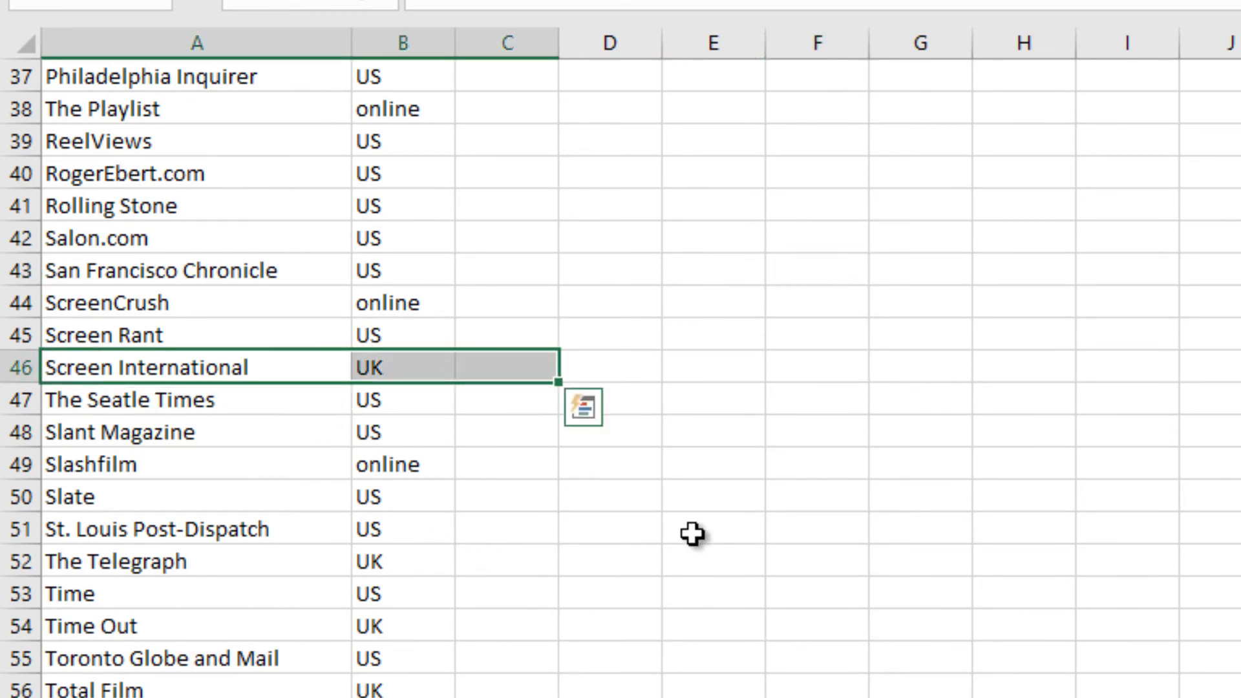
{"action": "left_click", "coordinate": [692, 534]}
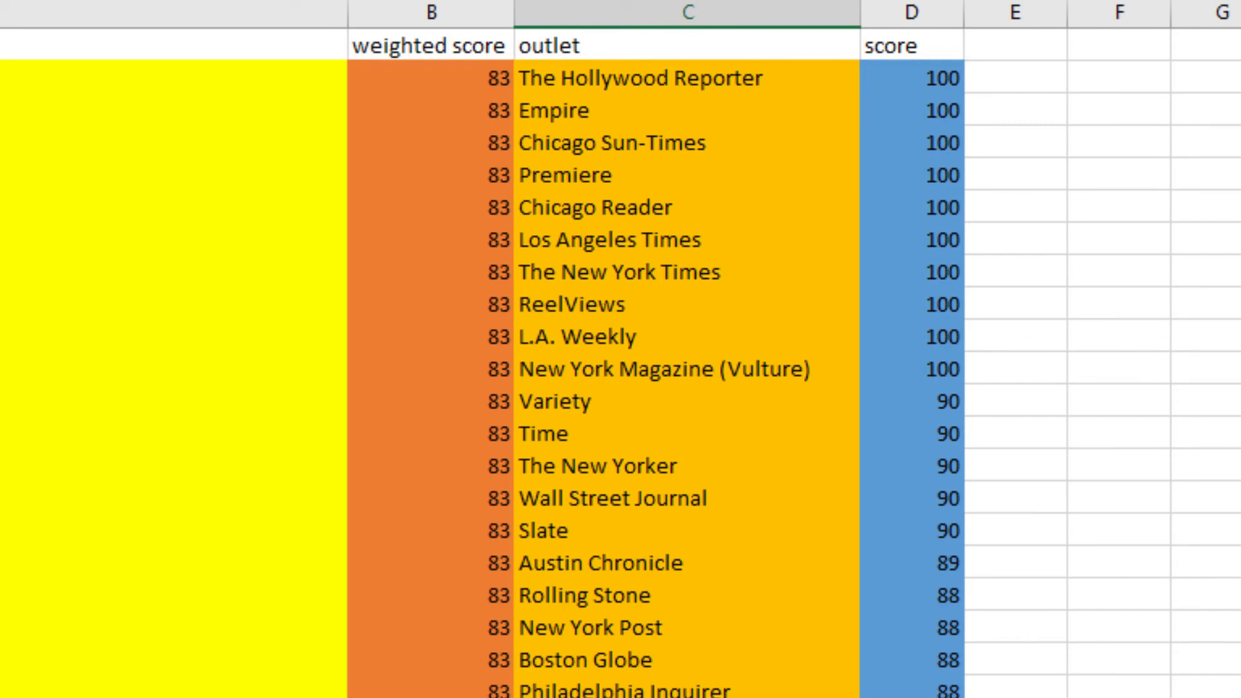
Return to the Metacritic reviews workbook, select the outlet column down to its last entry and inspect the final row number
{"action": "left_click", "coordinate": [900, 636]}
{"action": "left_click", "coordinate": [1051, 626]}
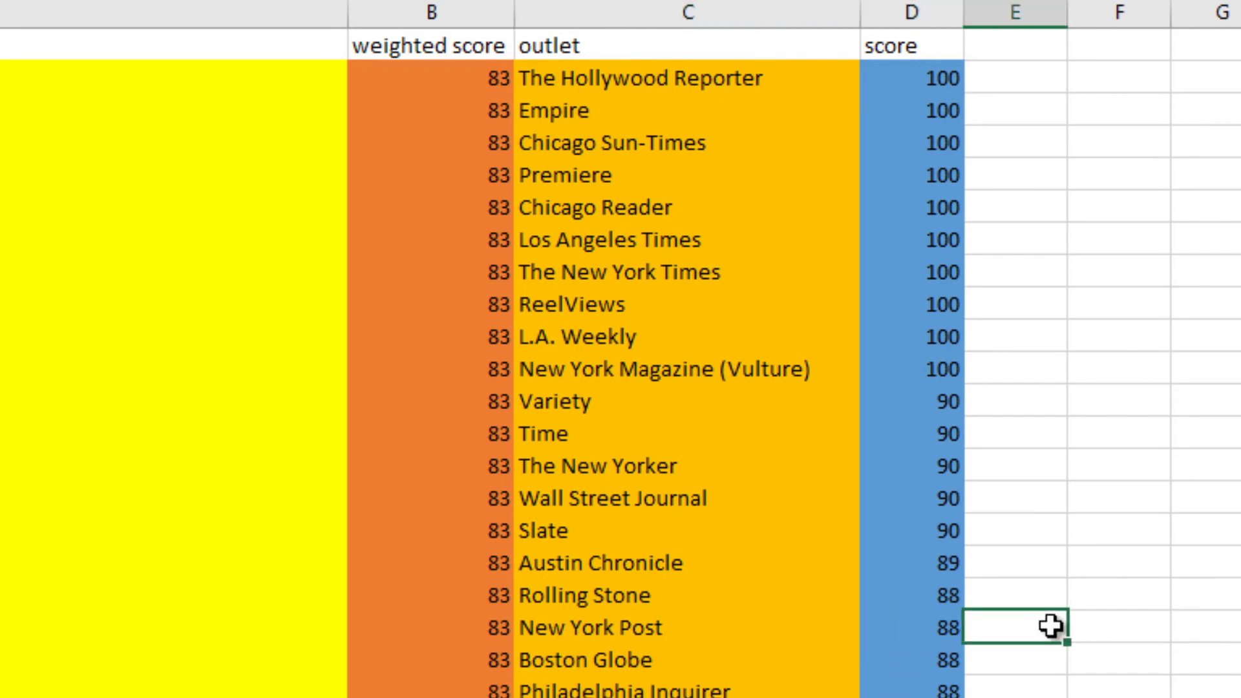
{"action": "key", "text": "Left"}
{"action": "key", "text": "Left"}
{"action": "key", "text": "ctrl+shift+Down"}
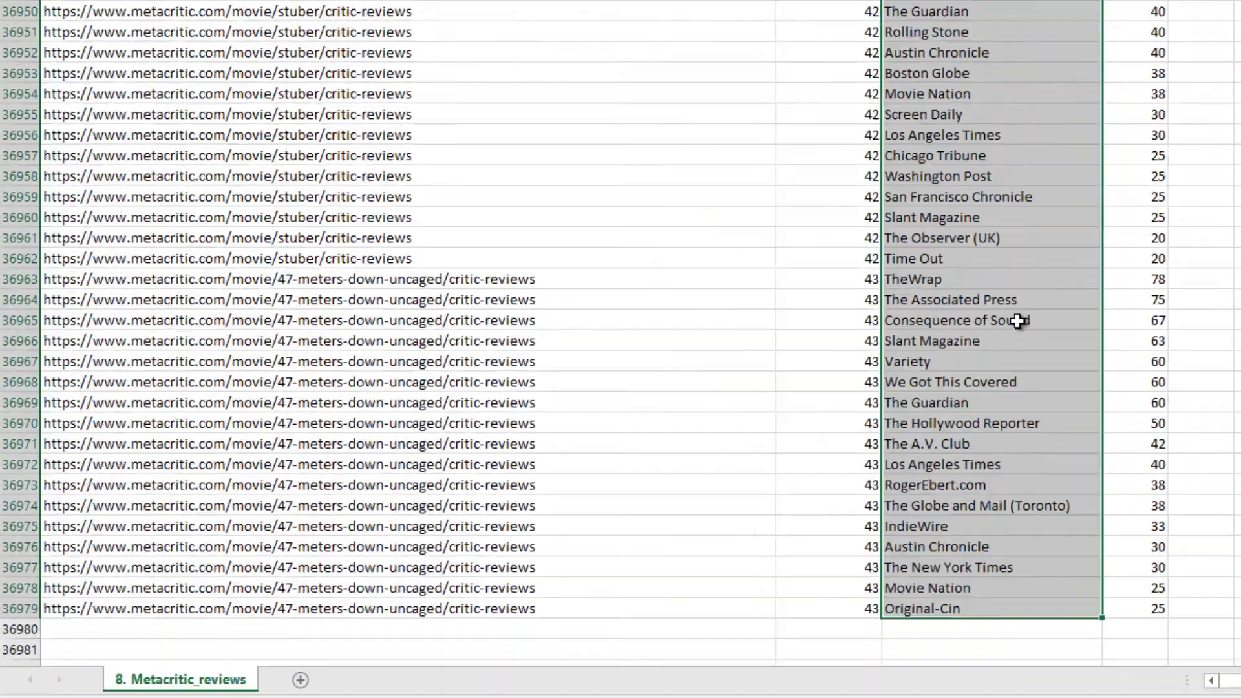
{"action": "left_click", "coordinate": [99, 630]}
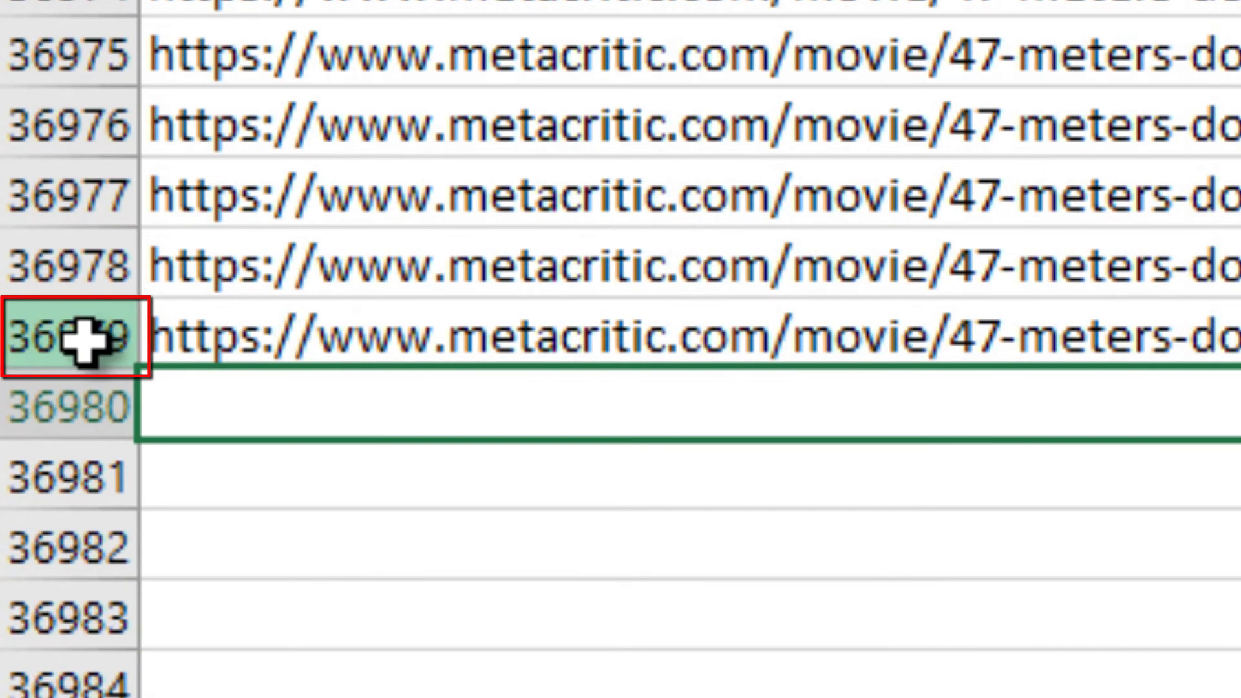
{"action": "left_click", "coordinate": [646, 360]}
{"action": "mouse_move", "coordinate": [762, 697]}
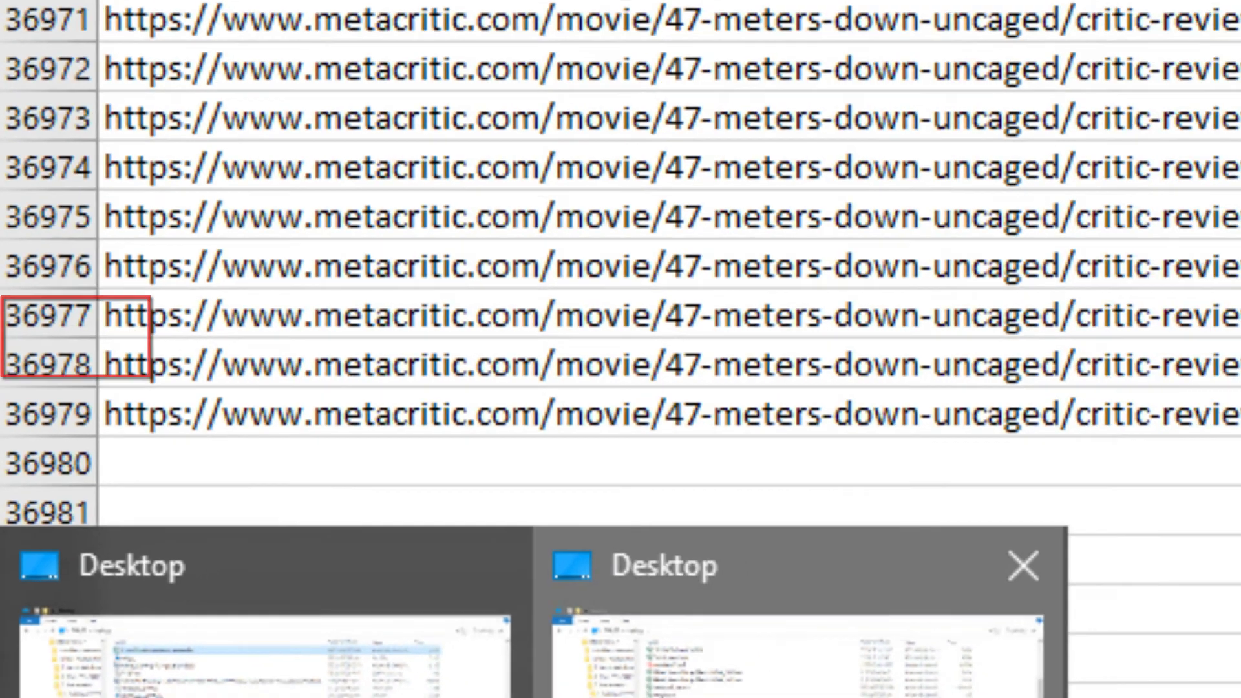
{"action": "left_click", "coordinate": [796, 653]}
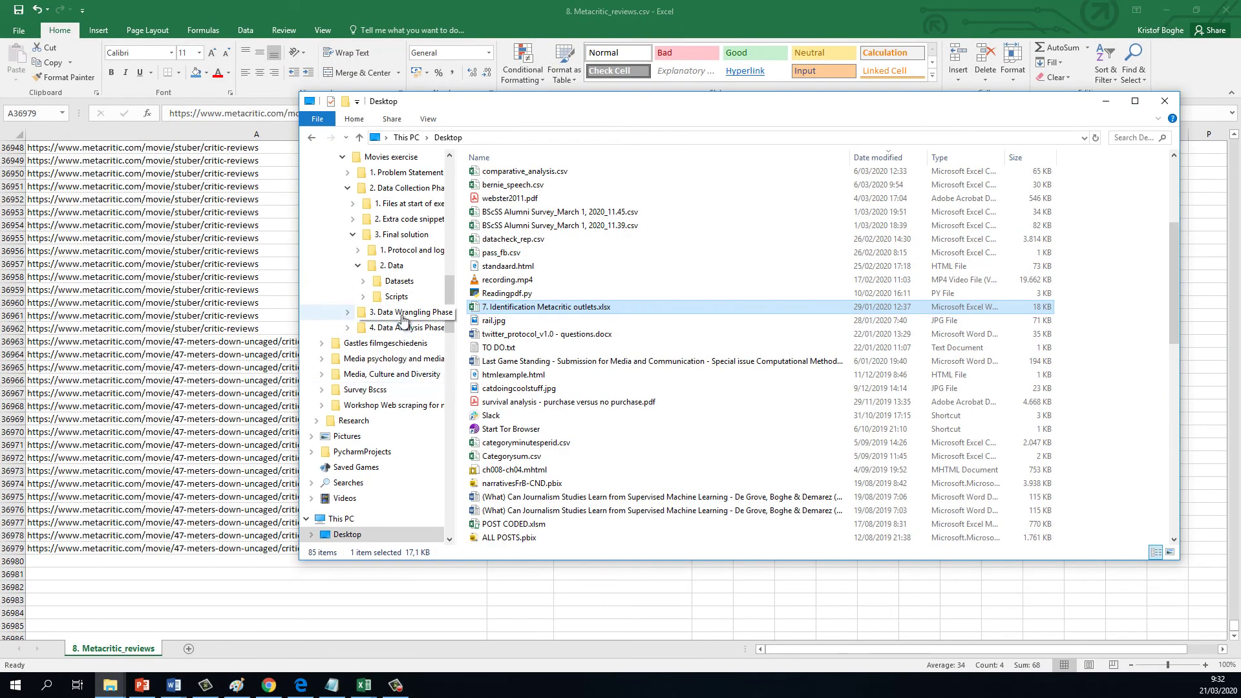
{"action": "left_click", "coordinate": [363, 686]}
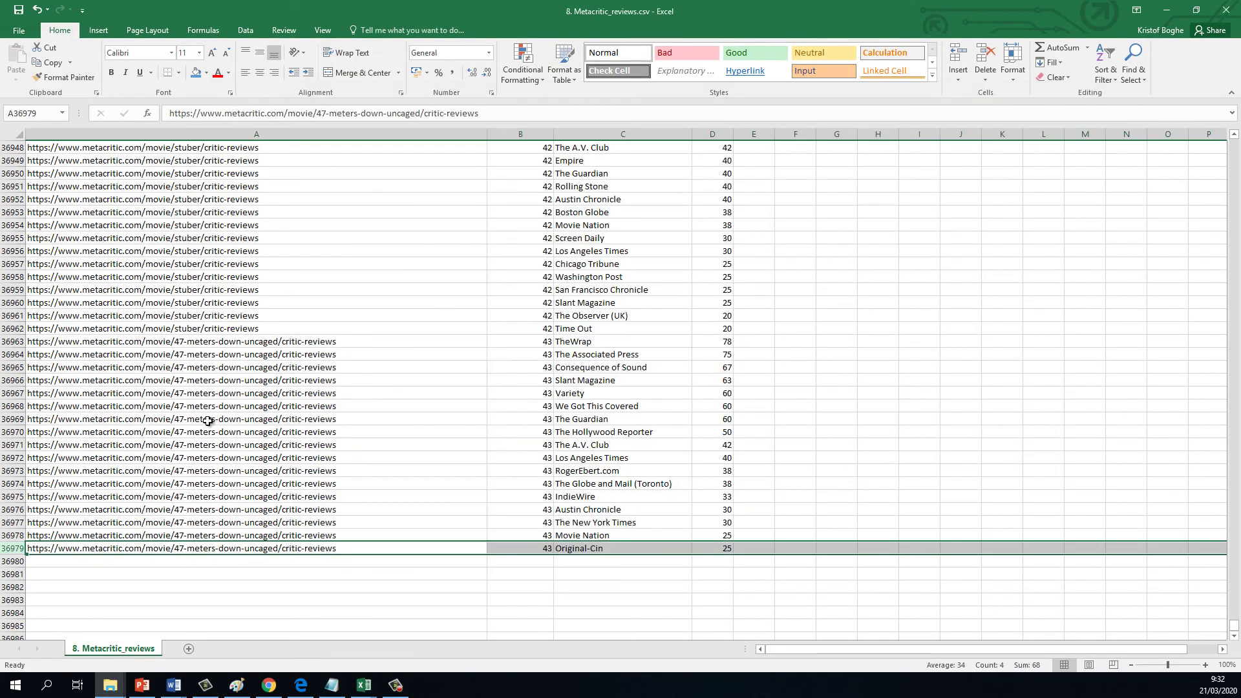
{"action": "mouse_move", "coordinate": [110, 685]}
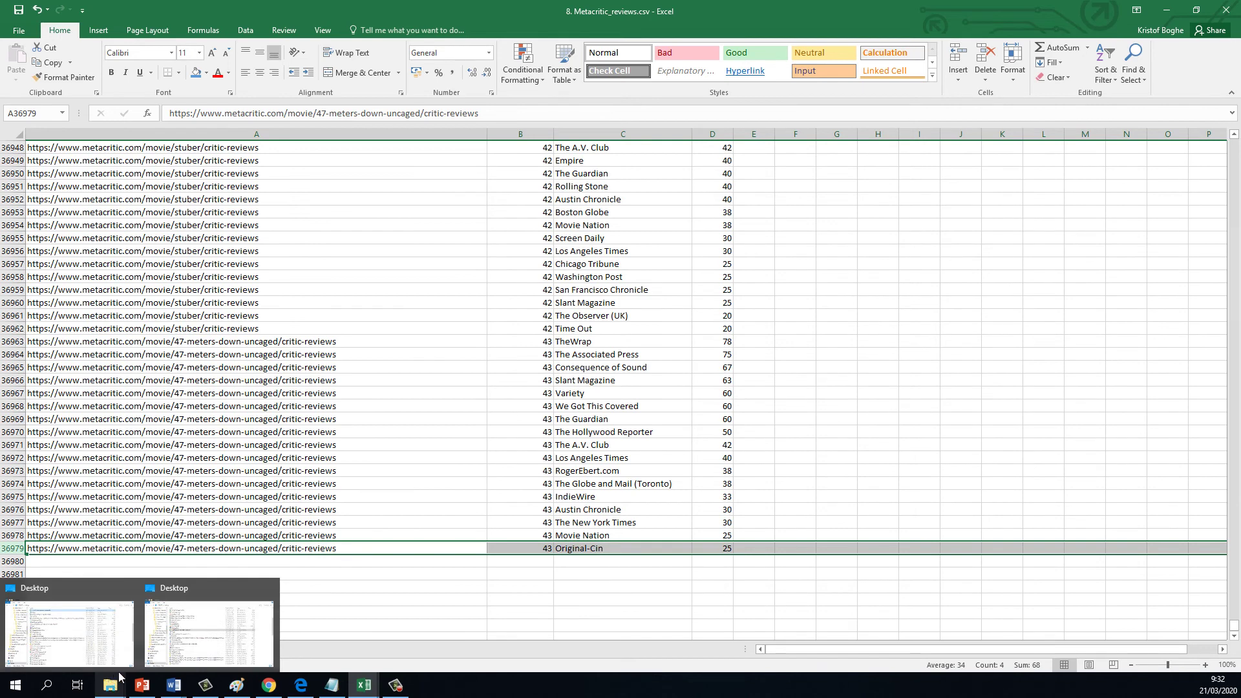
{"action": "left_click", "coordinate": [396, 507]}
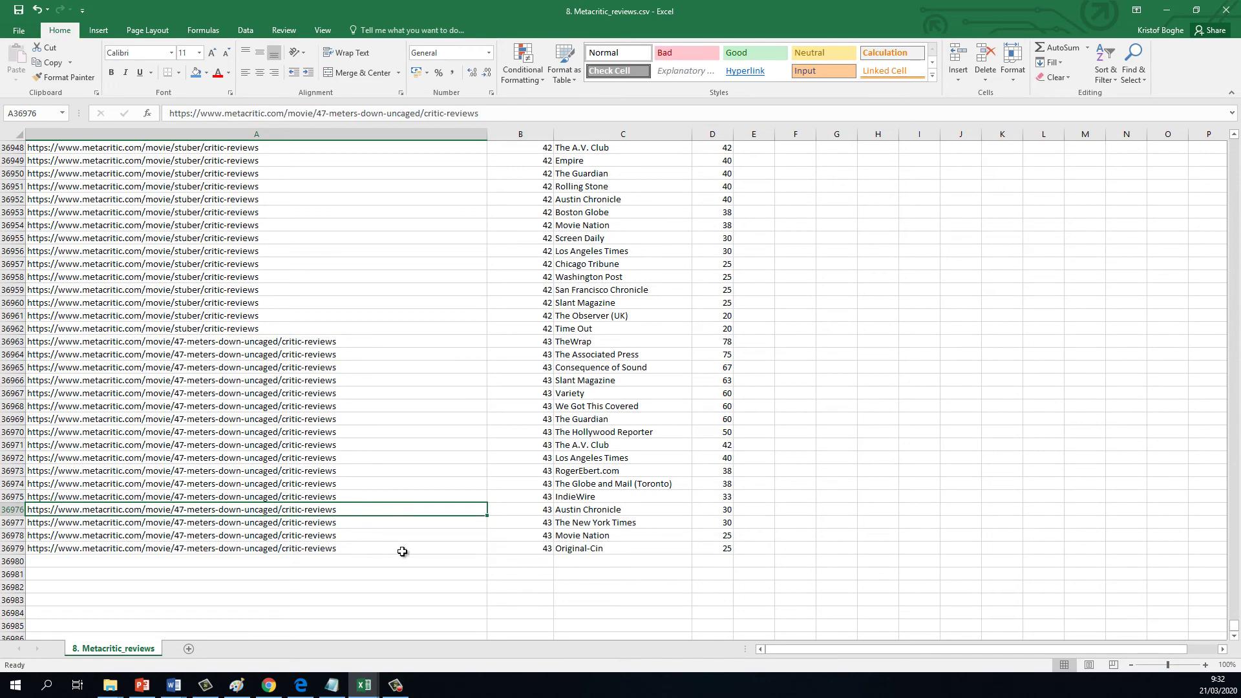
Examine individual review records by selecting the last row, 36979, and The Film Stage's Long Shot review in row 36199
{"action": "left_click", "coordinate": [11, 548]}
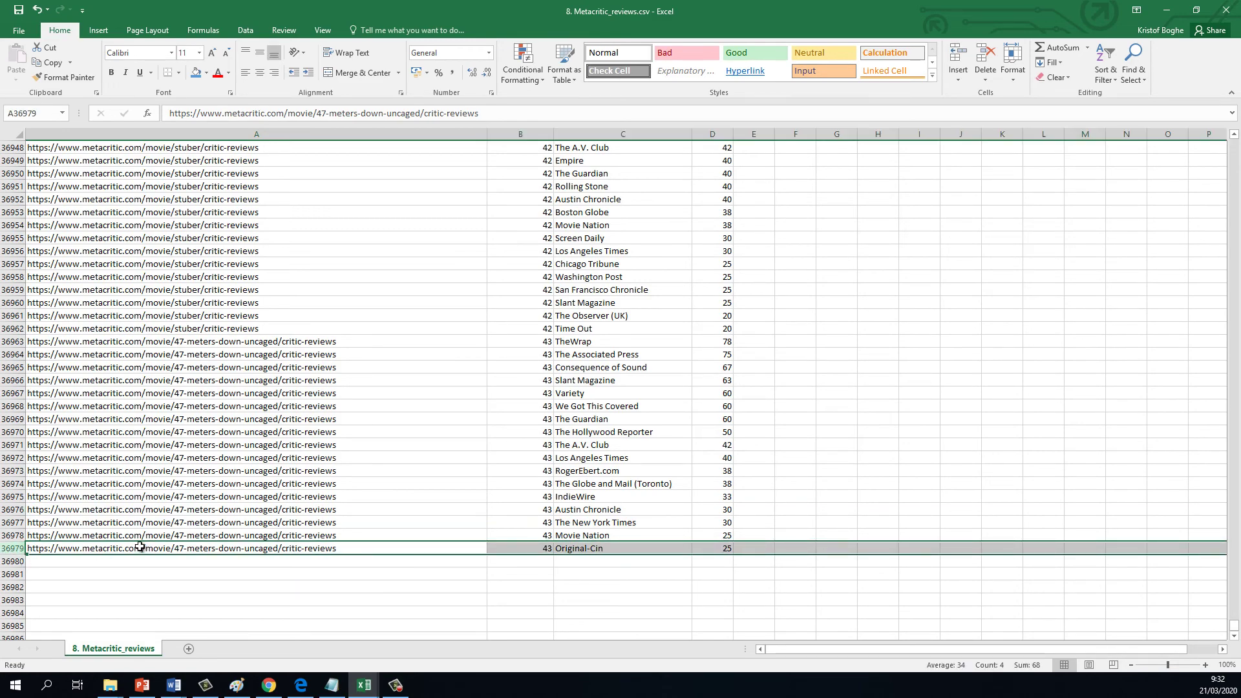
{"action": "left_click_drag", "start_coordinate": [143, 548], "coordinate": [126, 252]}
{"action": "left_click", "coordinate": [12, 277]}
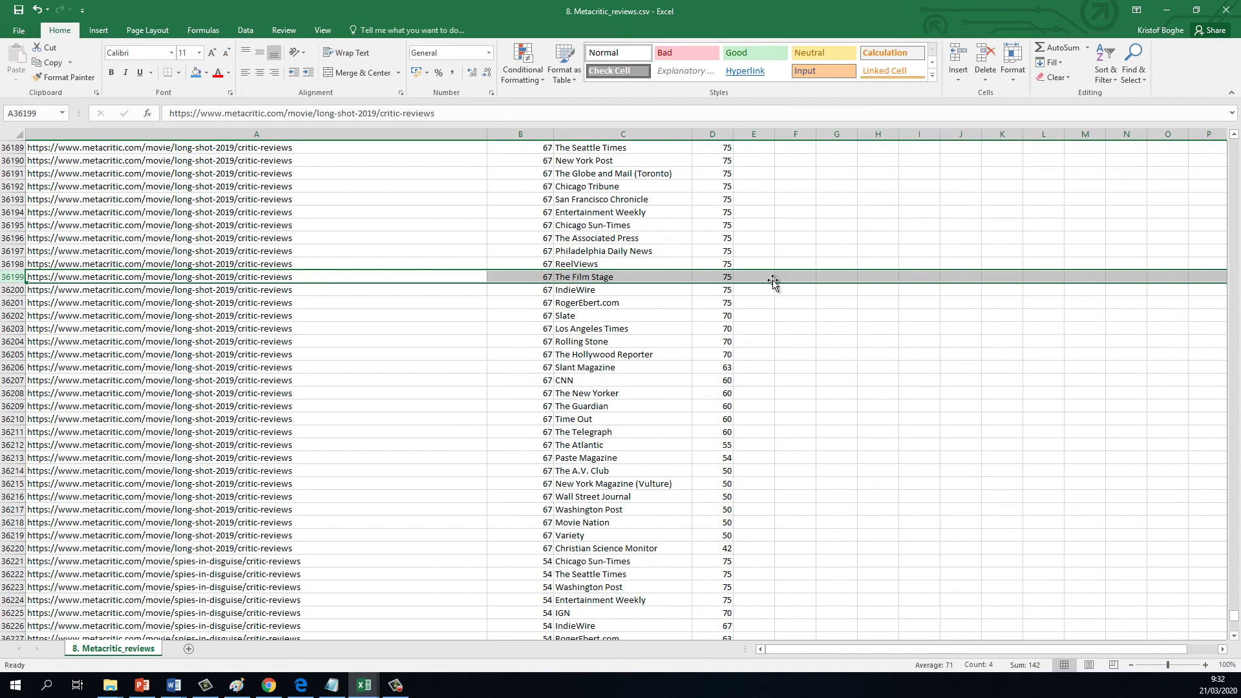
{"action": "left_click", "coordinate": [372, 316]}
Switch to the PowerPoint presentation and start the slide show from slide 15, "Just to recap"
{"action": "left_click", "coordinate": [142, 685]}
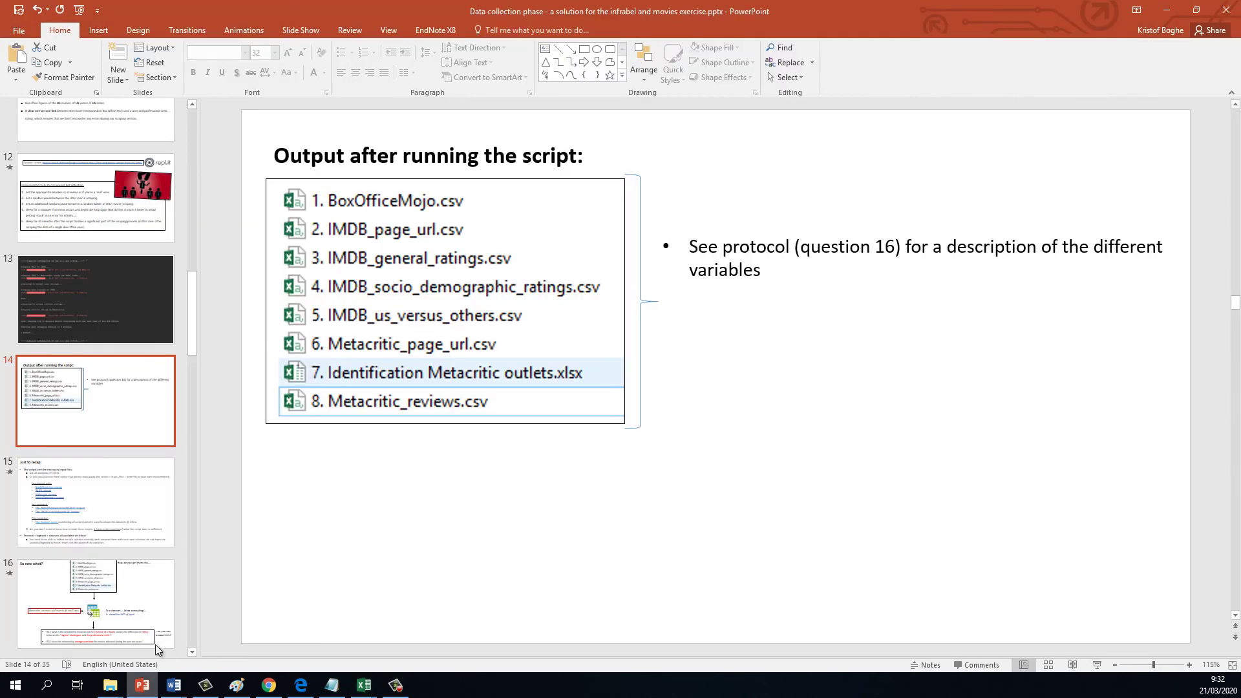
{"action": "left_click", "coordinate": [106, 503]}
{"action": "key", "text": "Up"}
{"action": "key", "text": "Down"}
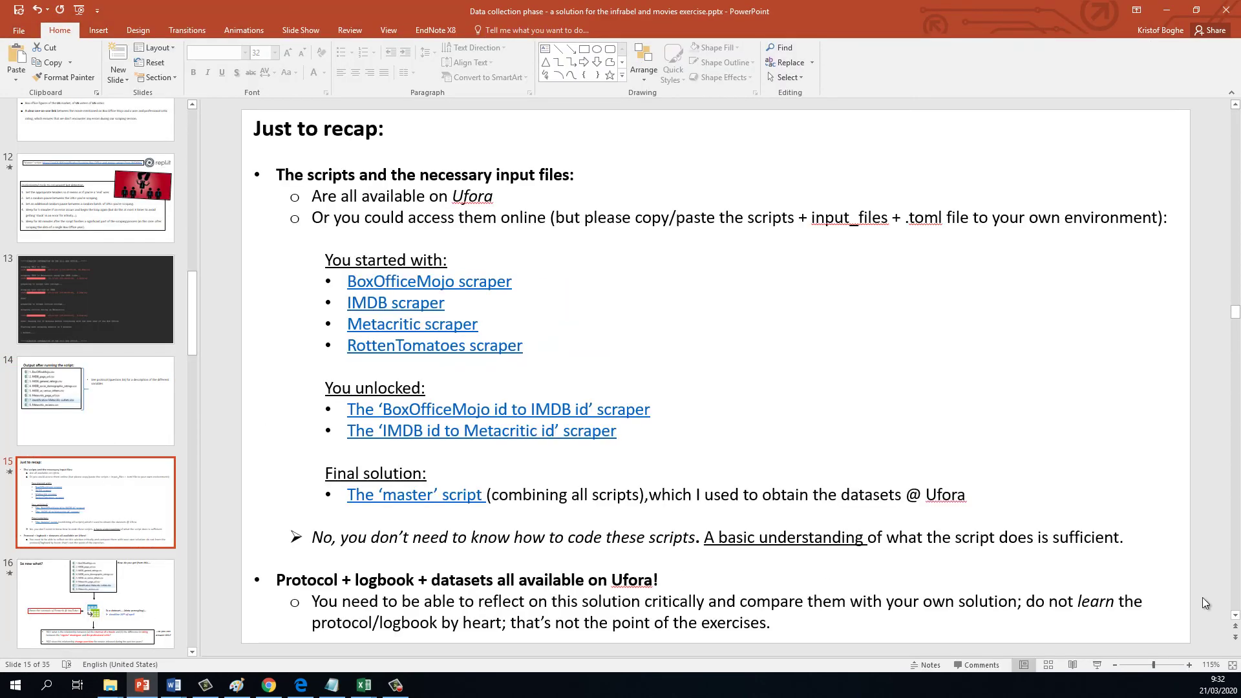
{"action": "left_click", "coordinate": [1098, 666]}
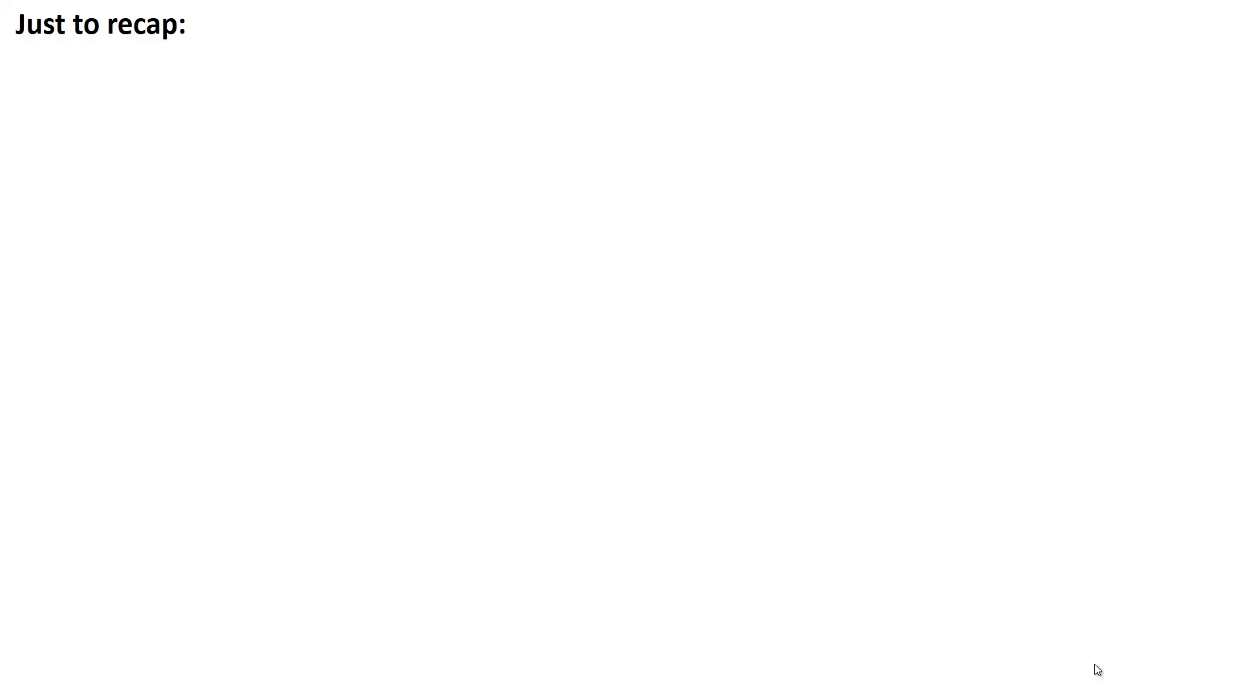